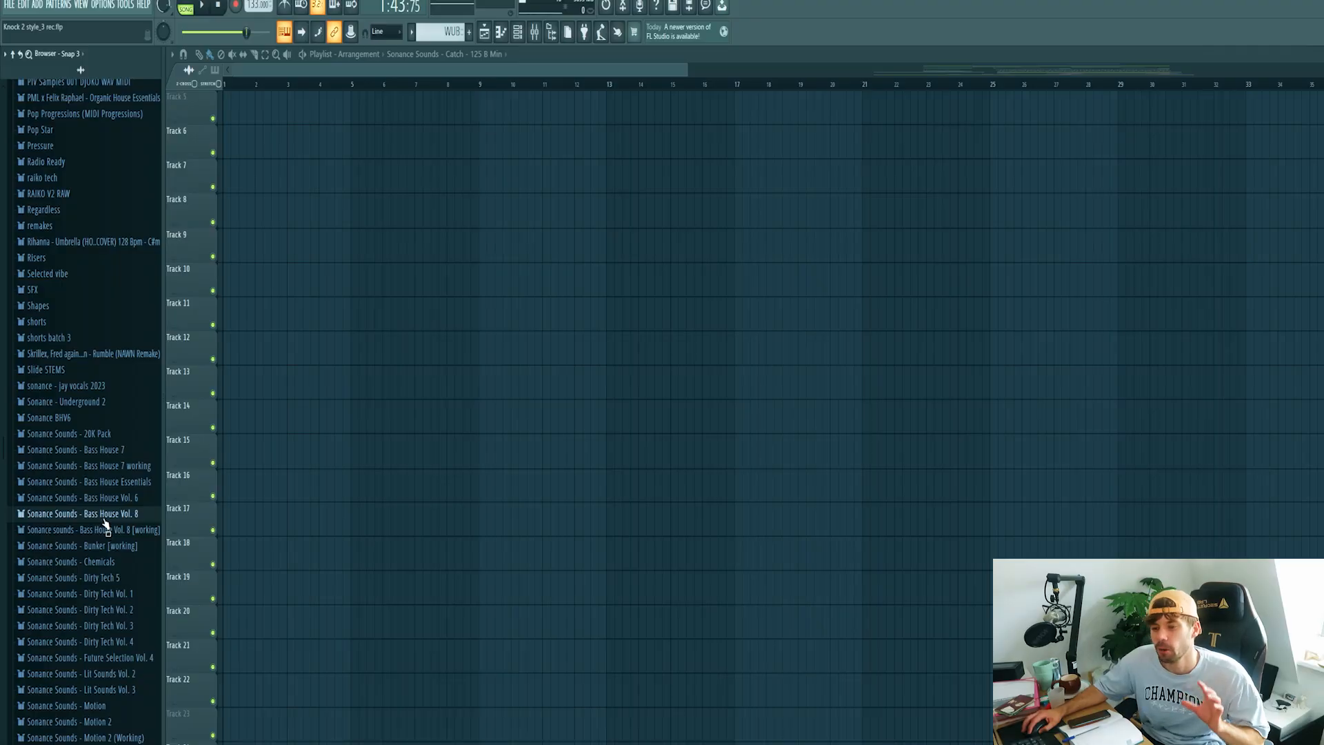
Place the Bass House Vol. 8 vocal "Sonance Sounds - Catch - 125 B Min" on Track 10 at bar 9 and fit it to tempo from 125 BPM
left_click(105, 516)
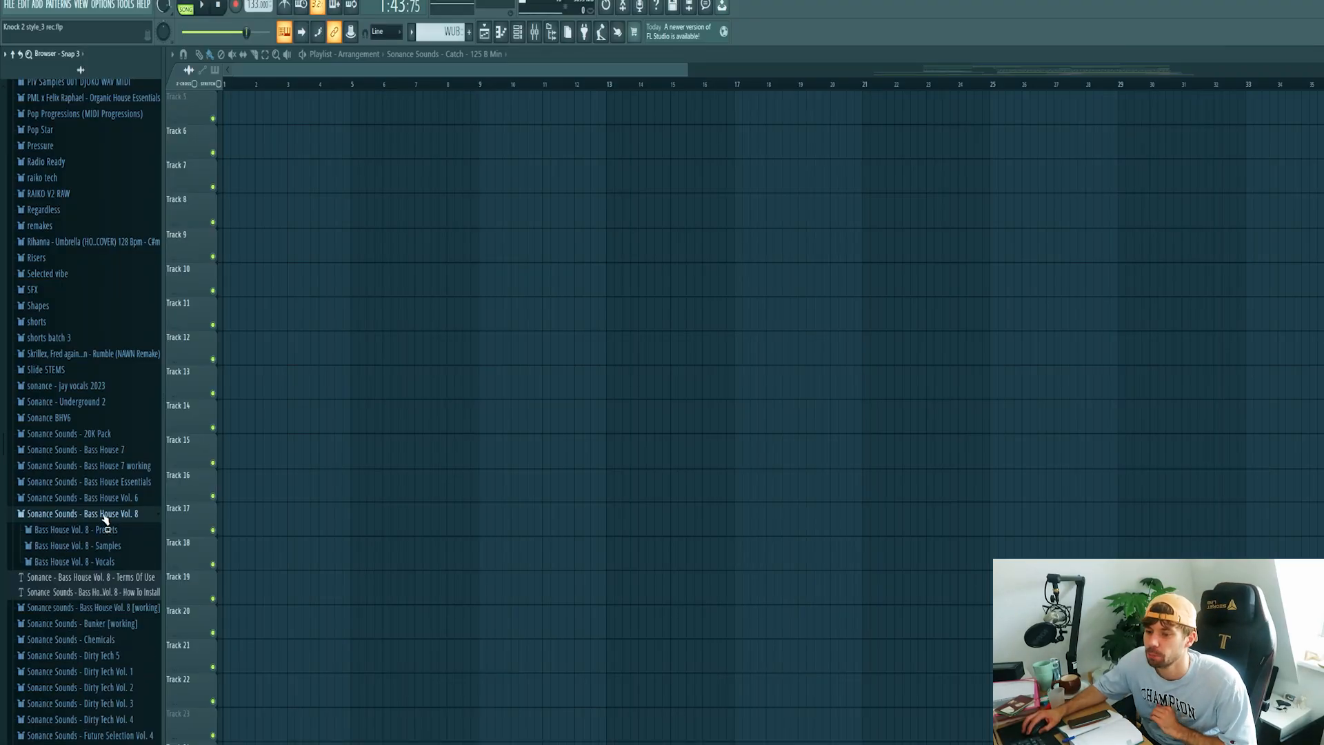
left_click(87, 562)
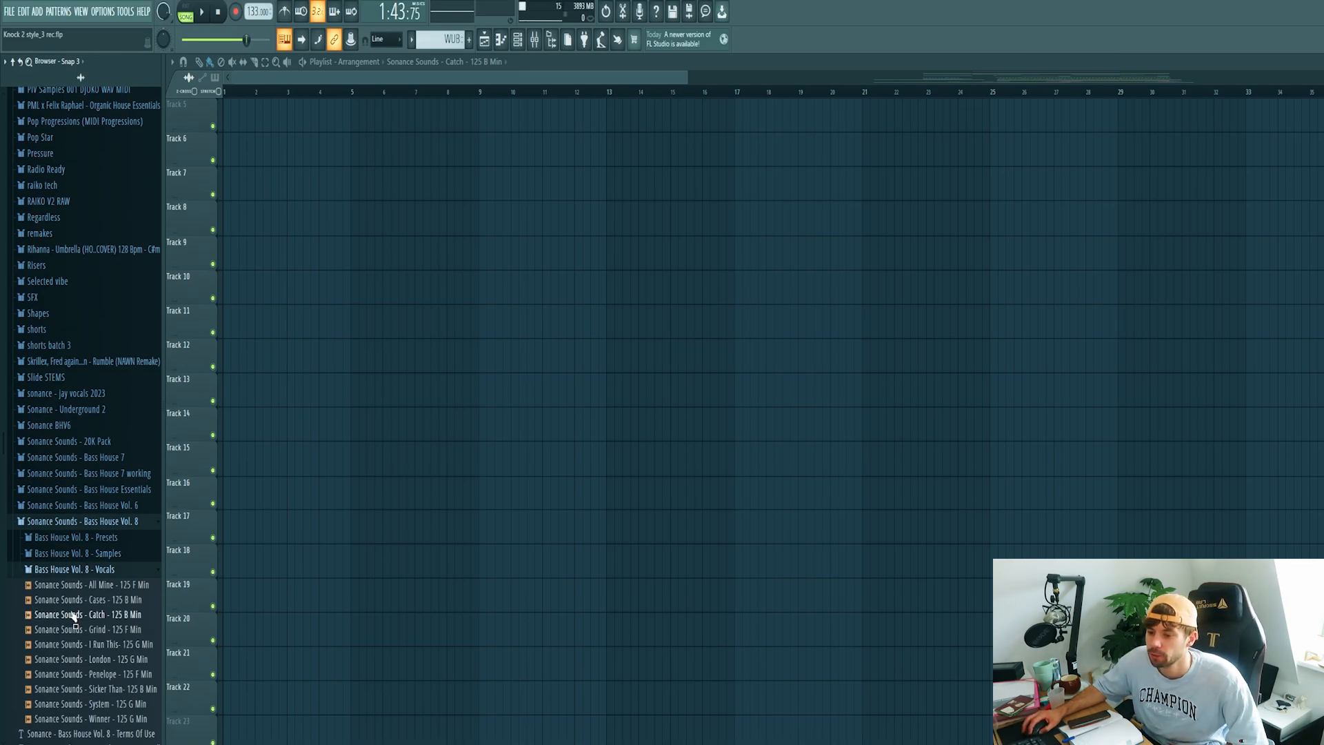
left_click_drag(76, 618, 503, 293)
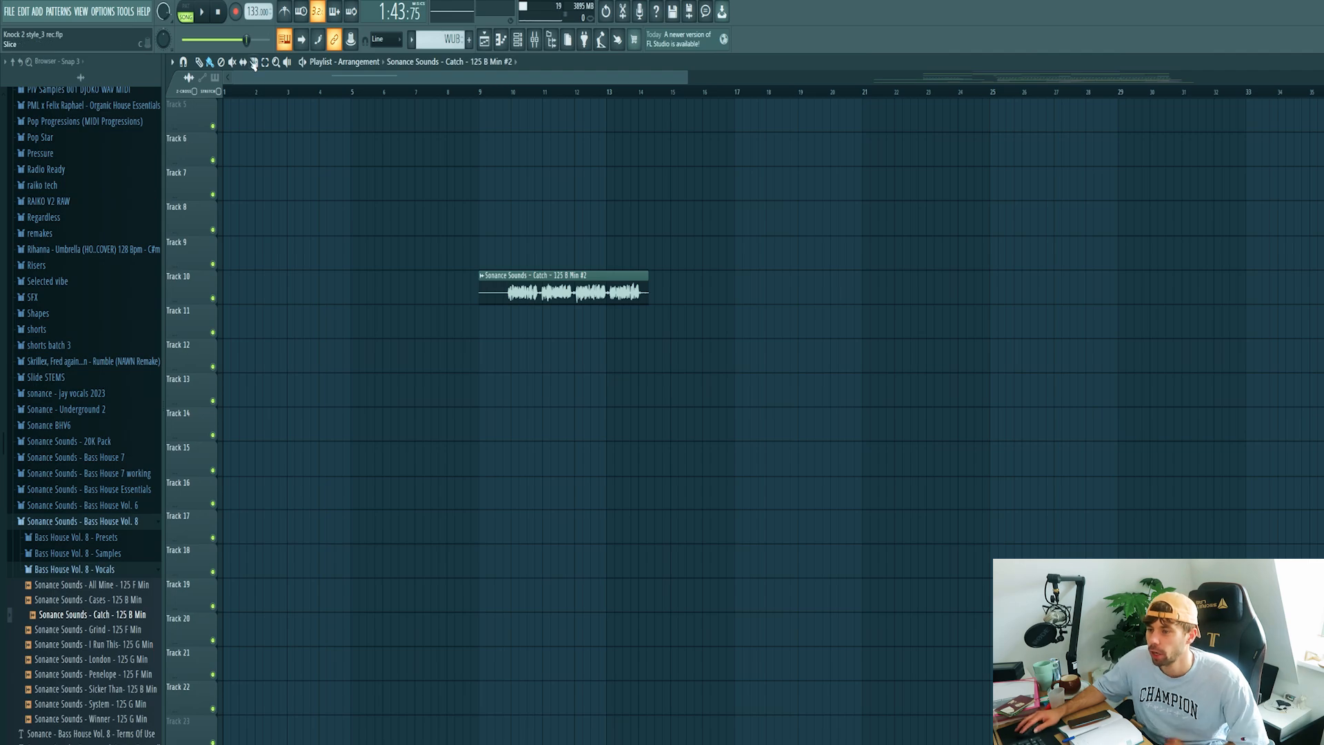
left_click(483, 279)
left_click(591, 358)
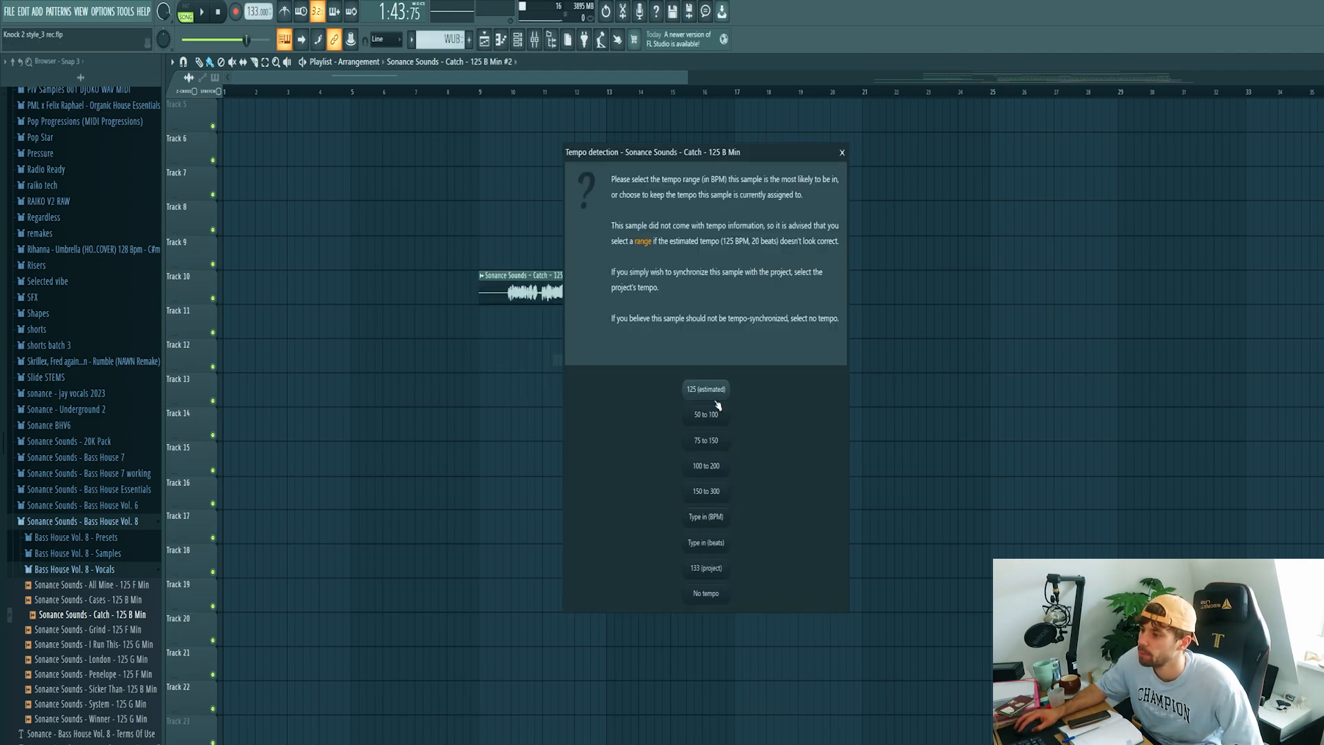
left_click(705, 389)
Play back the Catch vocal clip on Track 10 and check its sample settings
scroll(545, 192, "up", 3)
key("space")
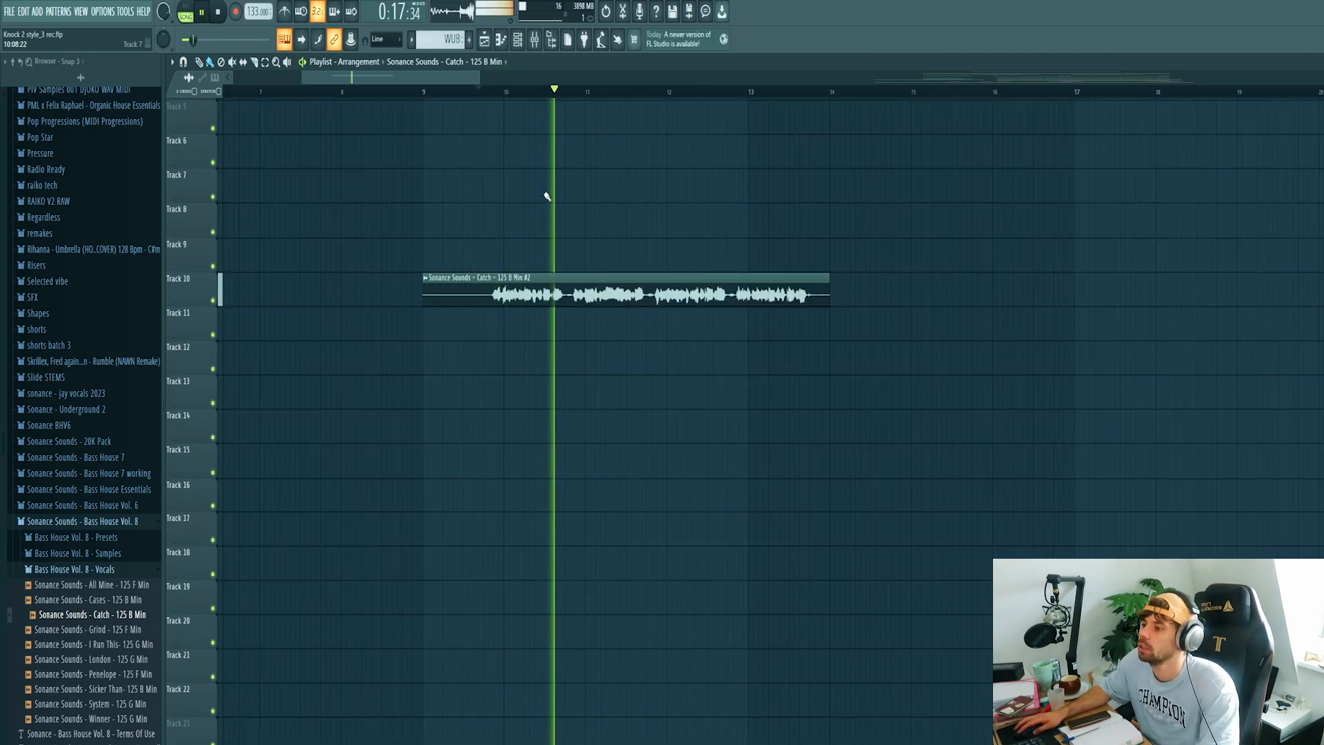
key("space")
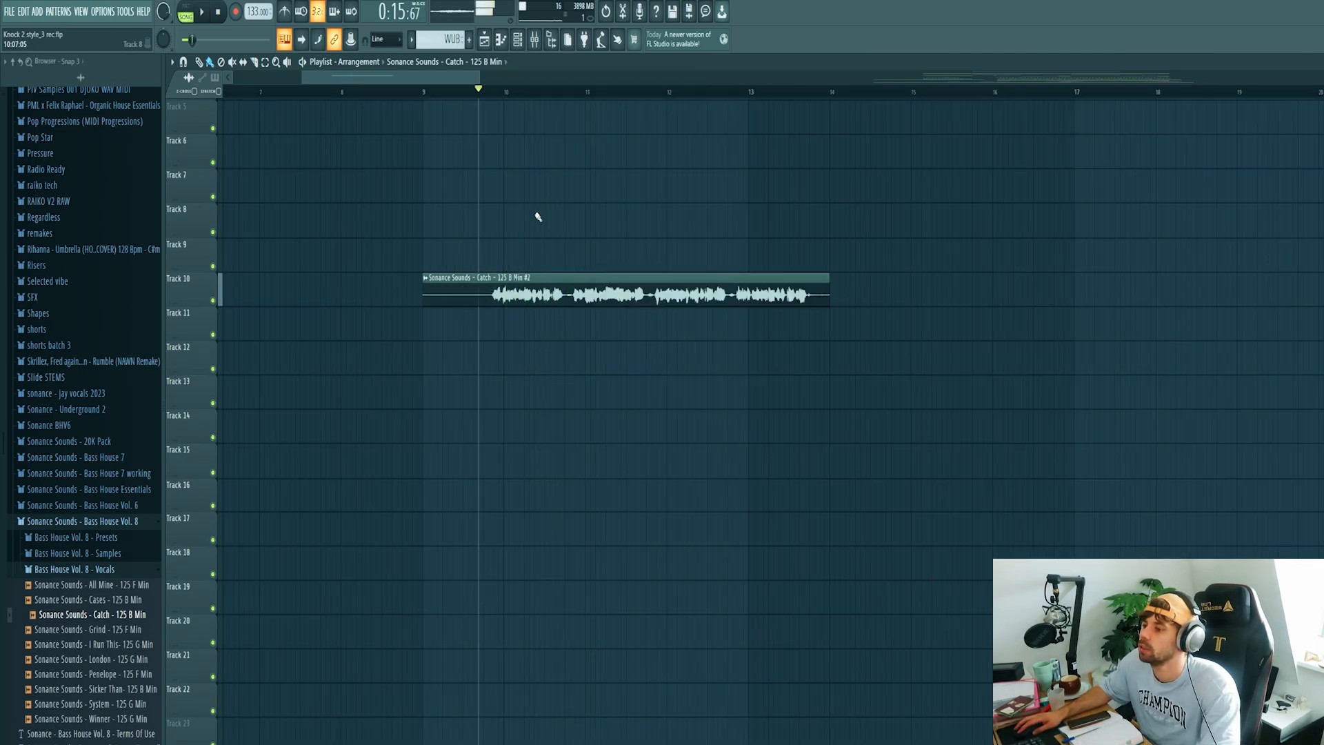
double_click(501, 273)
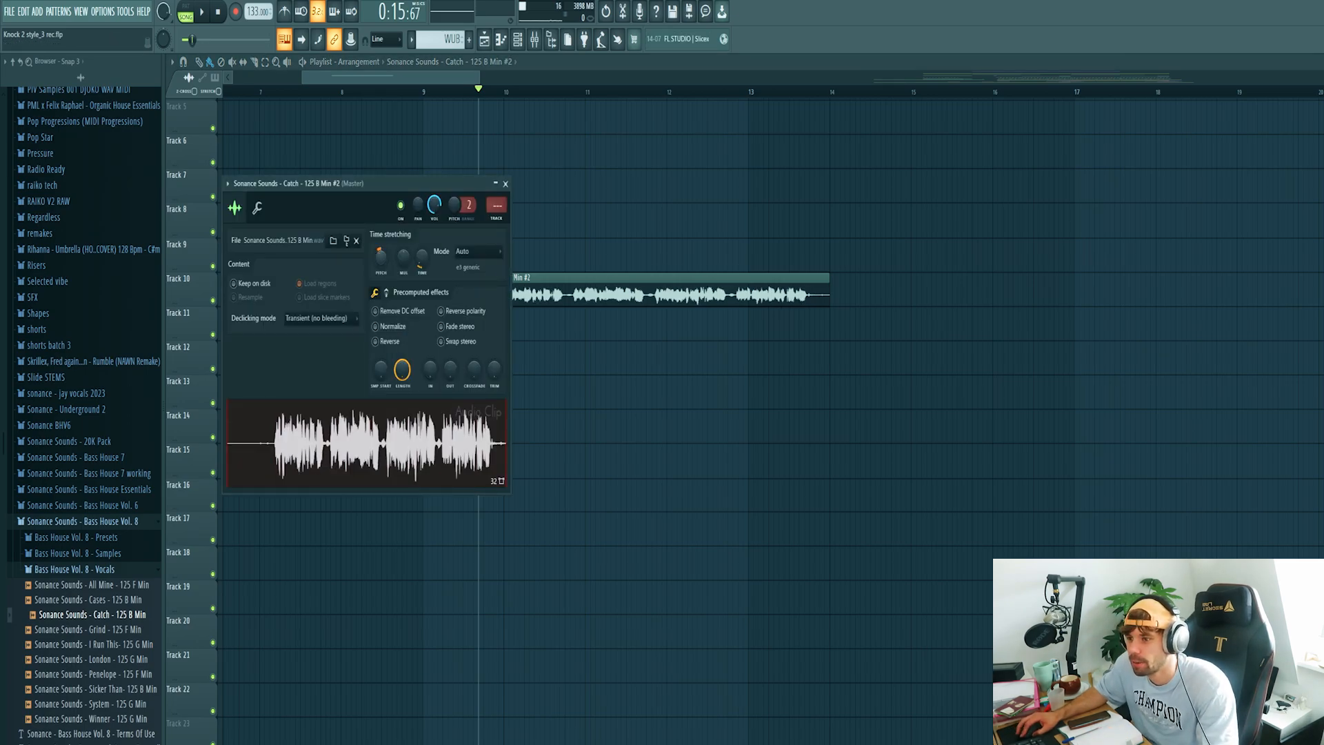
key("Escape")
key("space")
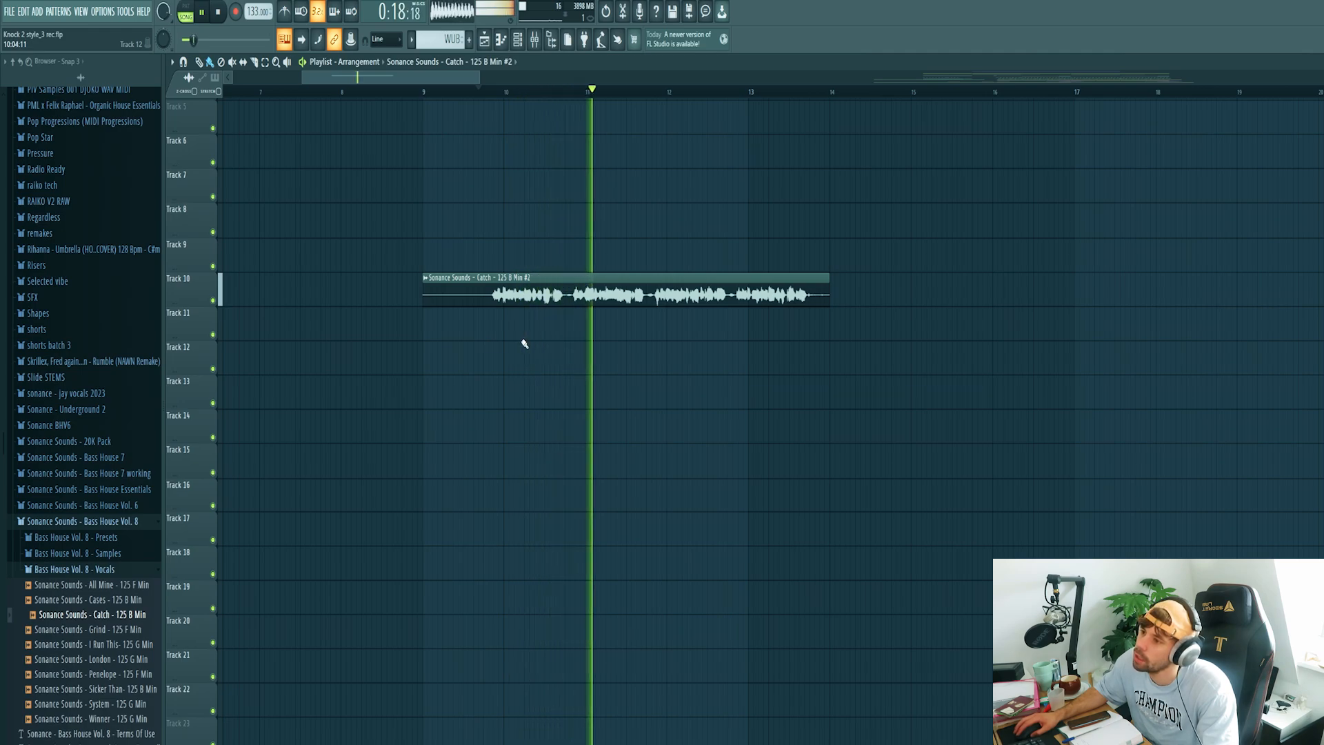
key("space")
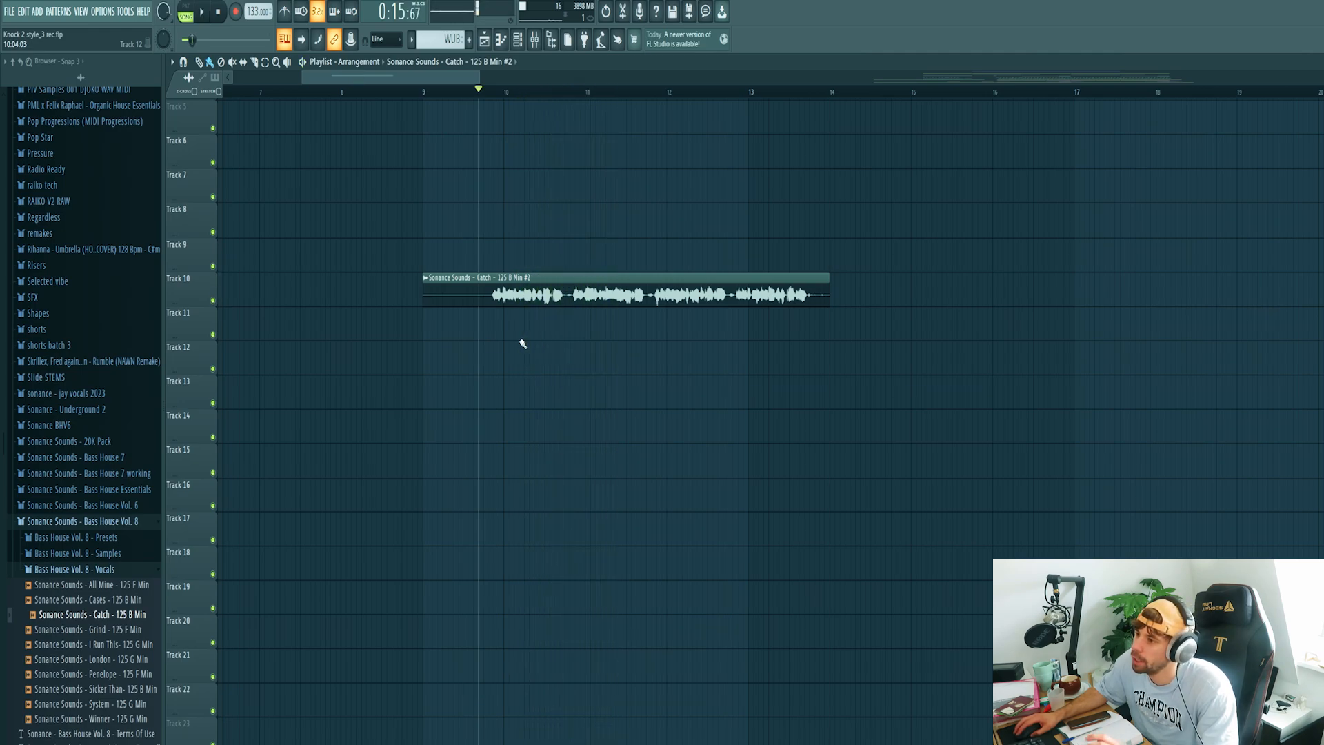
Review the Catch vocal's mixer effects chain of RVox, Pro-Q 3, H-Delay and Pro-R, and play the vocal through it
double_click(523, 291)
double_click(502, 213)
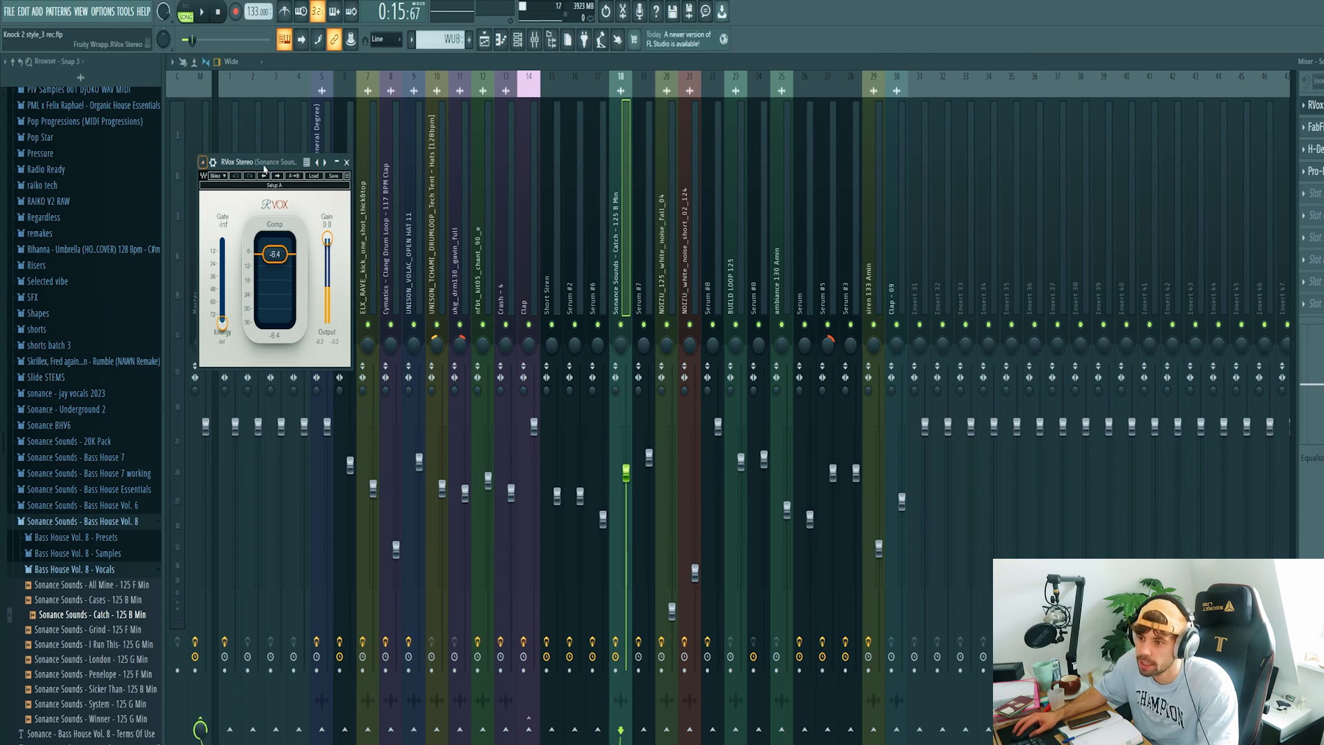
left_click_drag(264, 169, 713, 234)
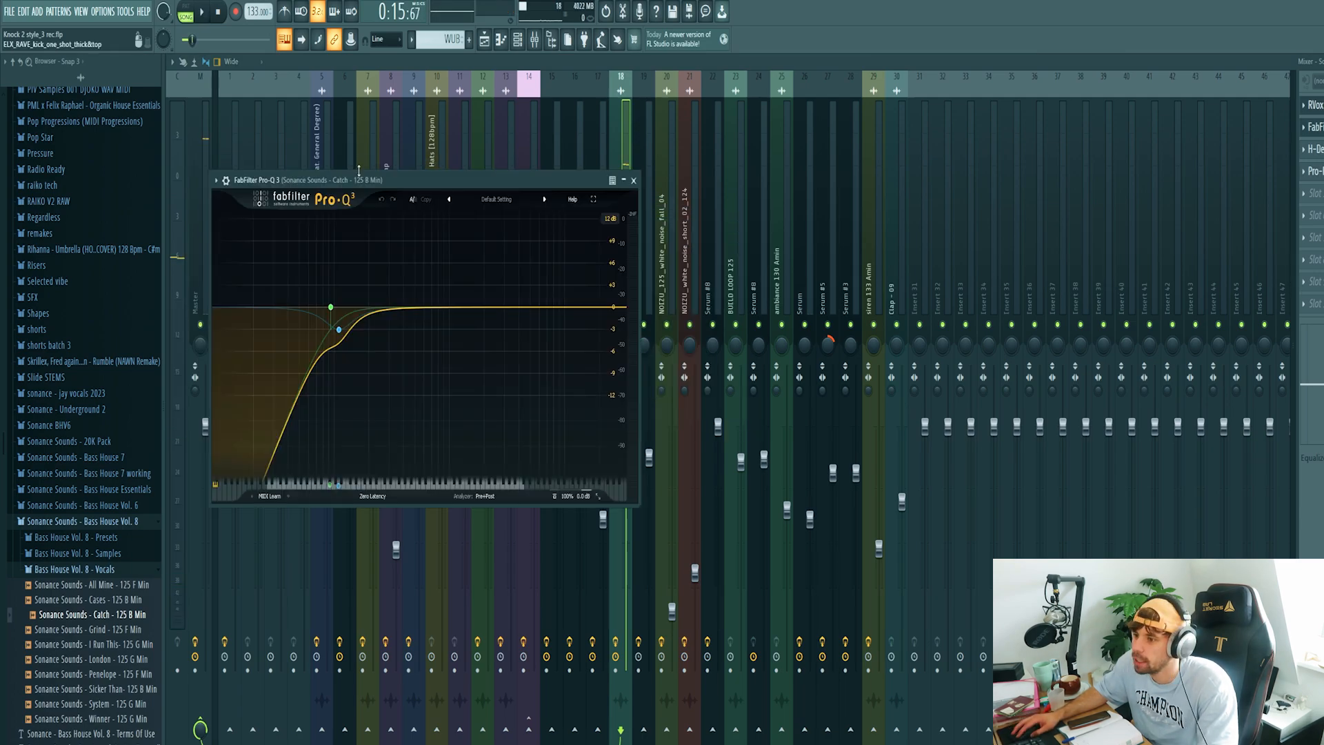
left_click_drag(352, 185, 683, 193)
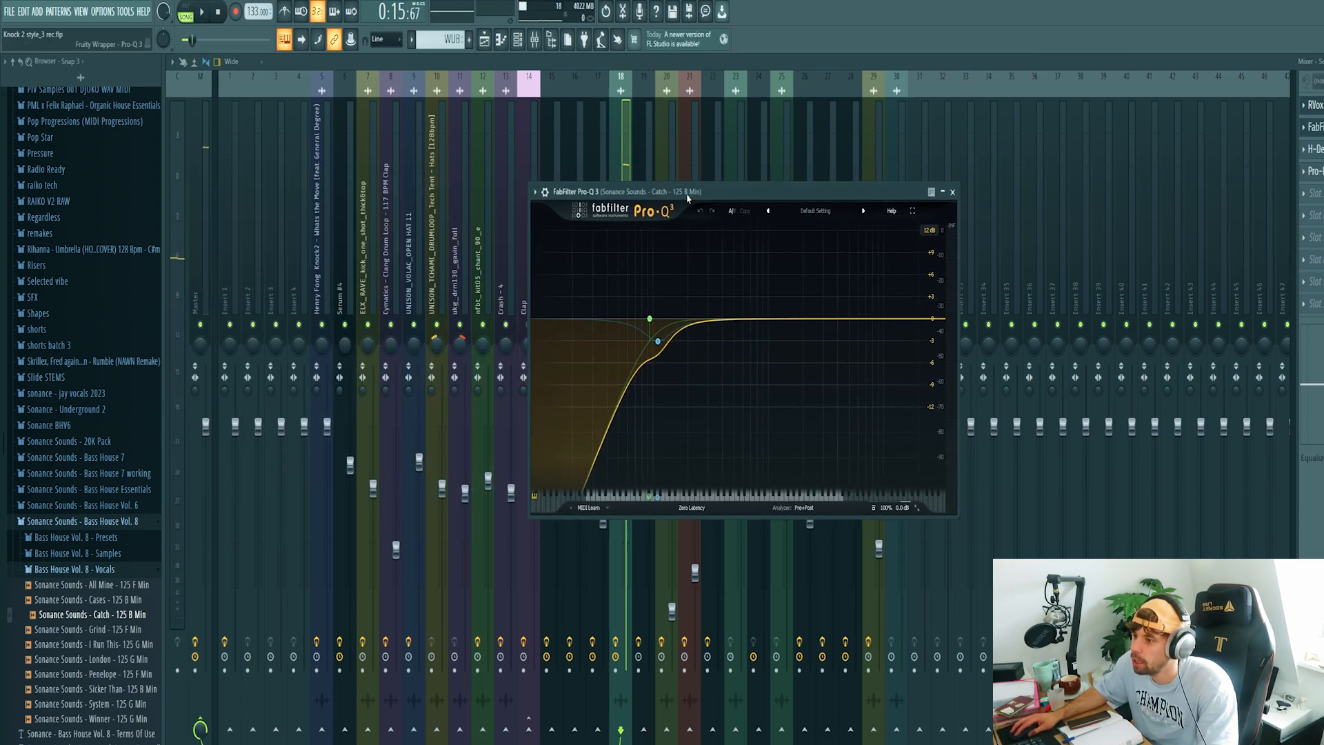
left_click(667, 278)
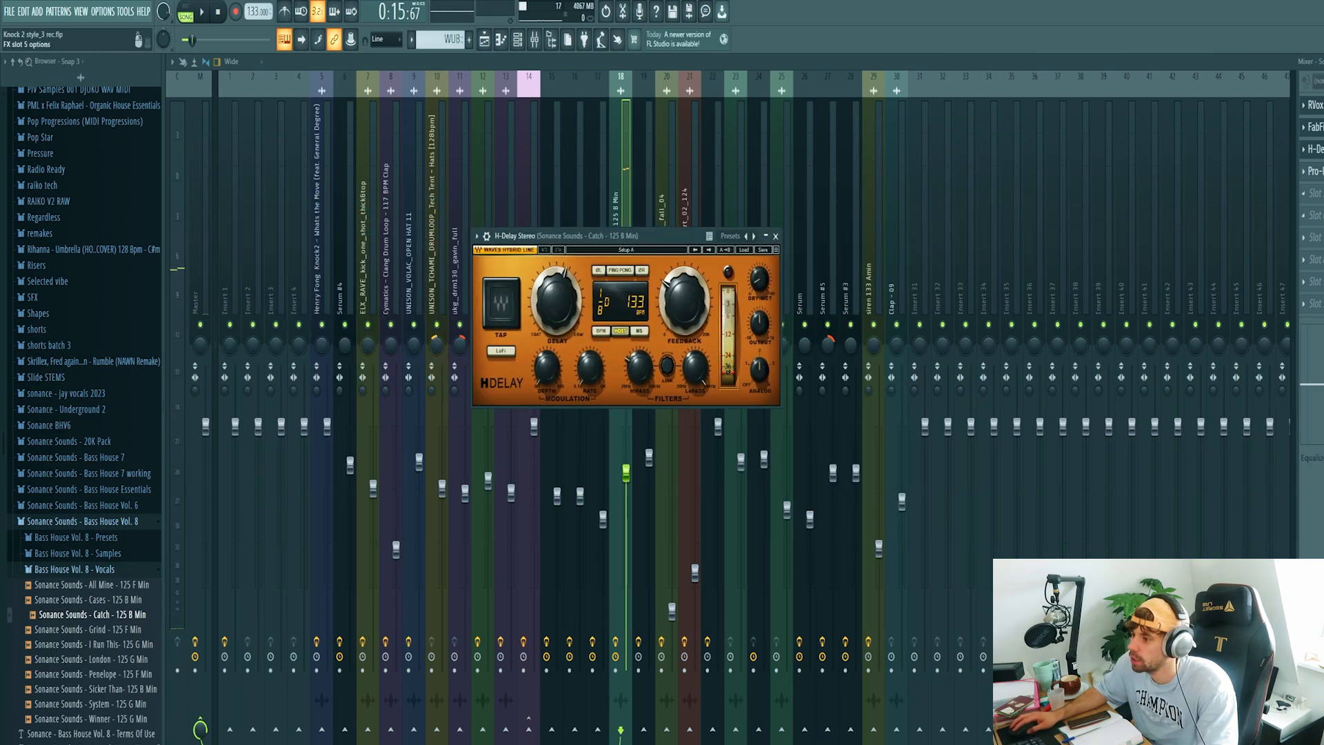
key("space")
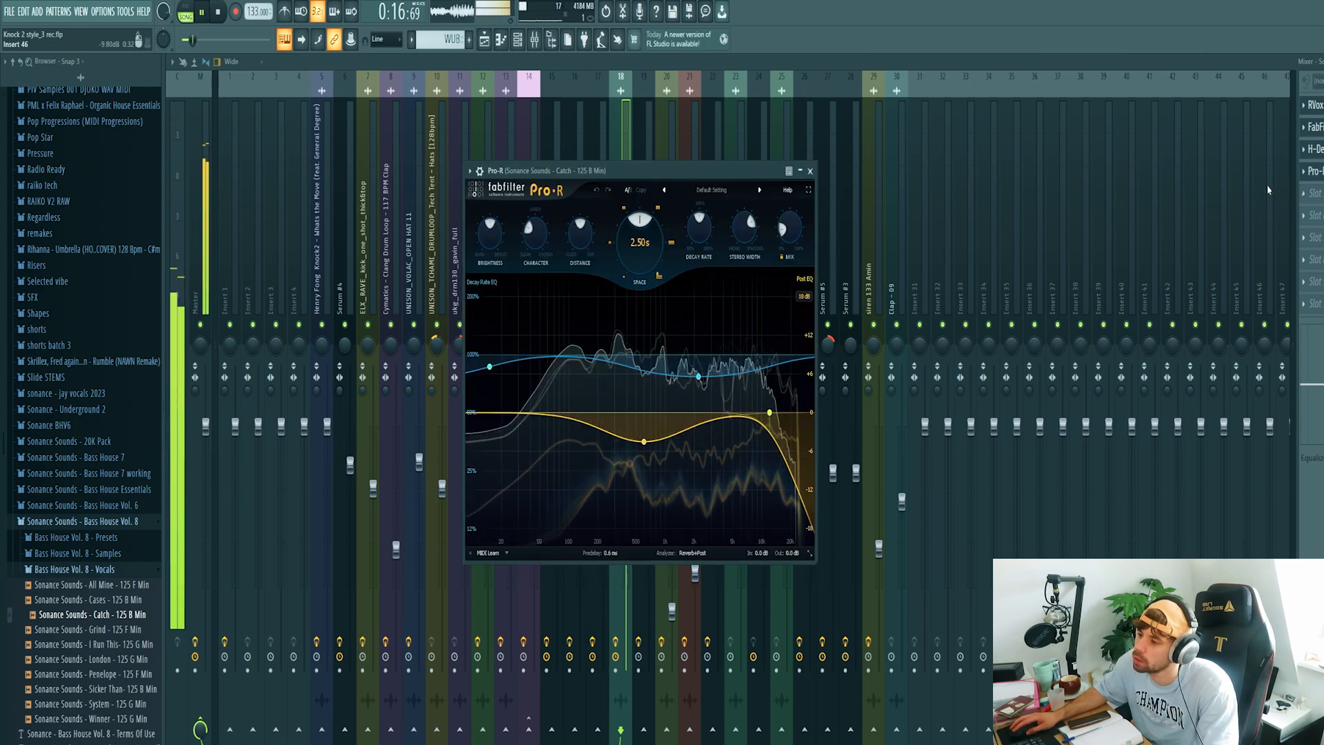
key("space")
key("F5")
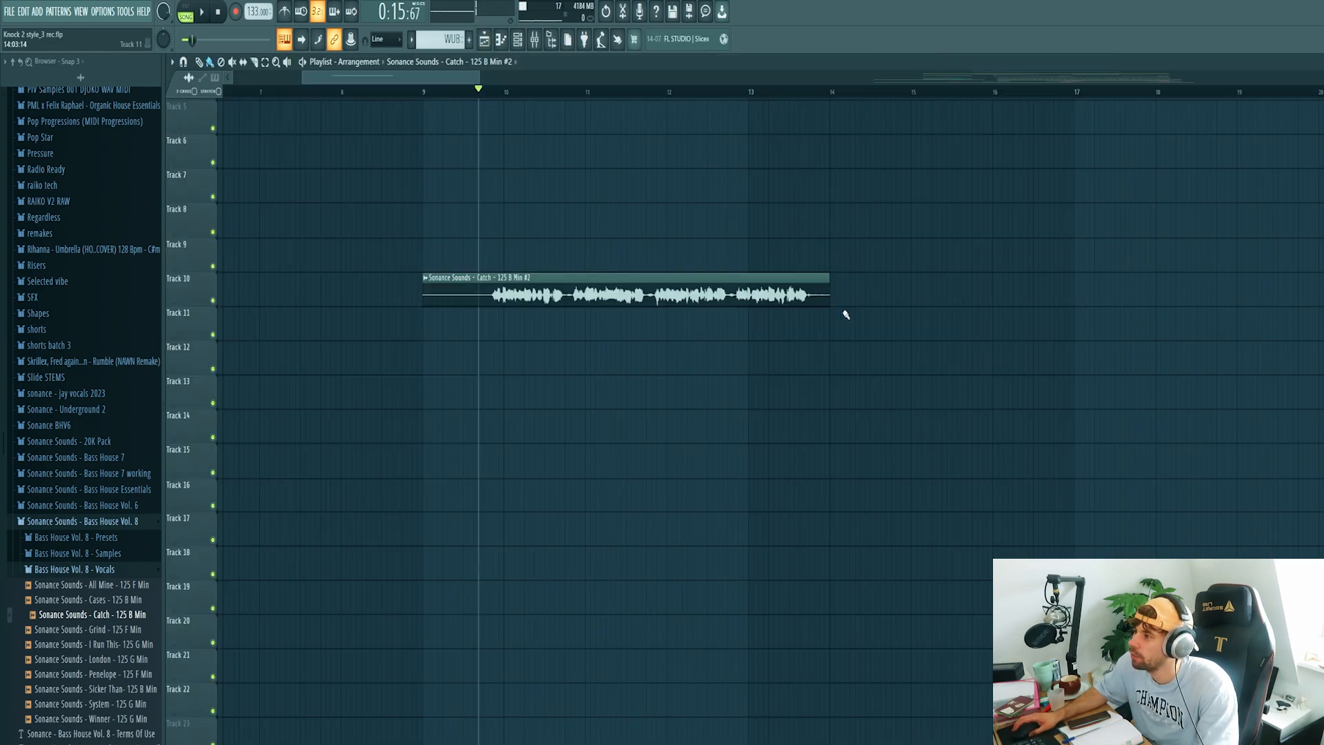
Slice off the end of the Catch vocal near bar 8.5, copy the slice just before bar 11 on Track 10, and play it
scroll(715, 296, "down", 3)
scroll(613, 287, "up", 3)
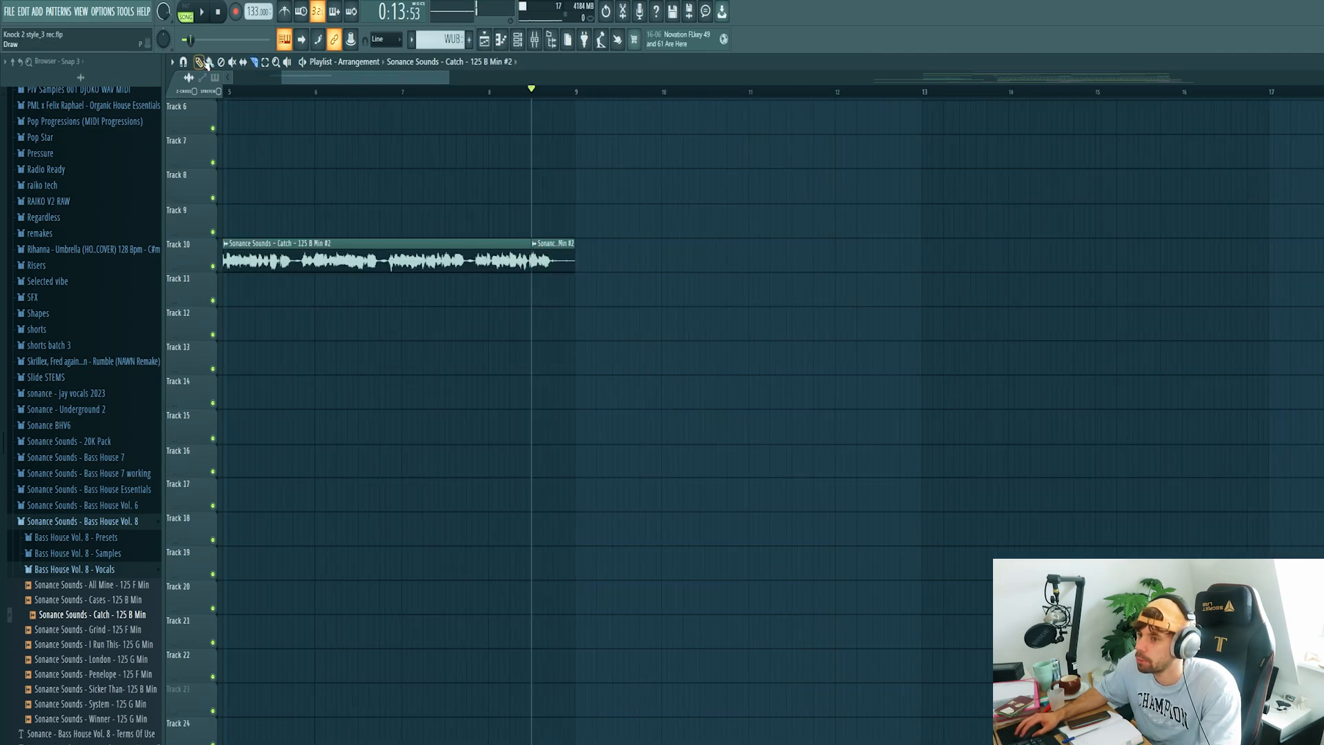
scroll(552, 272, "down", 1)
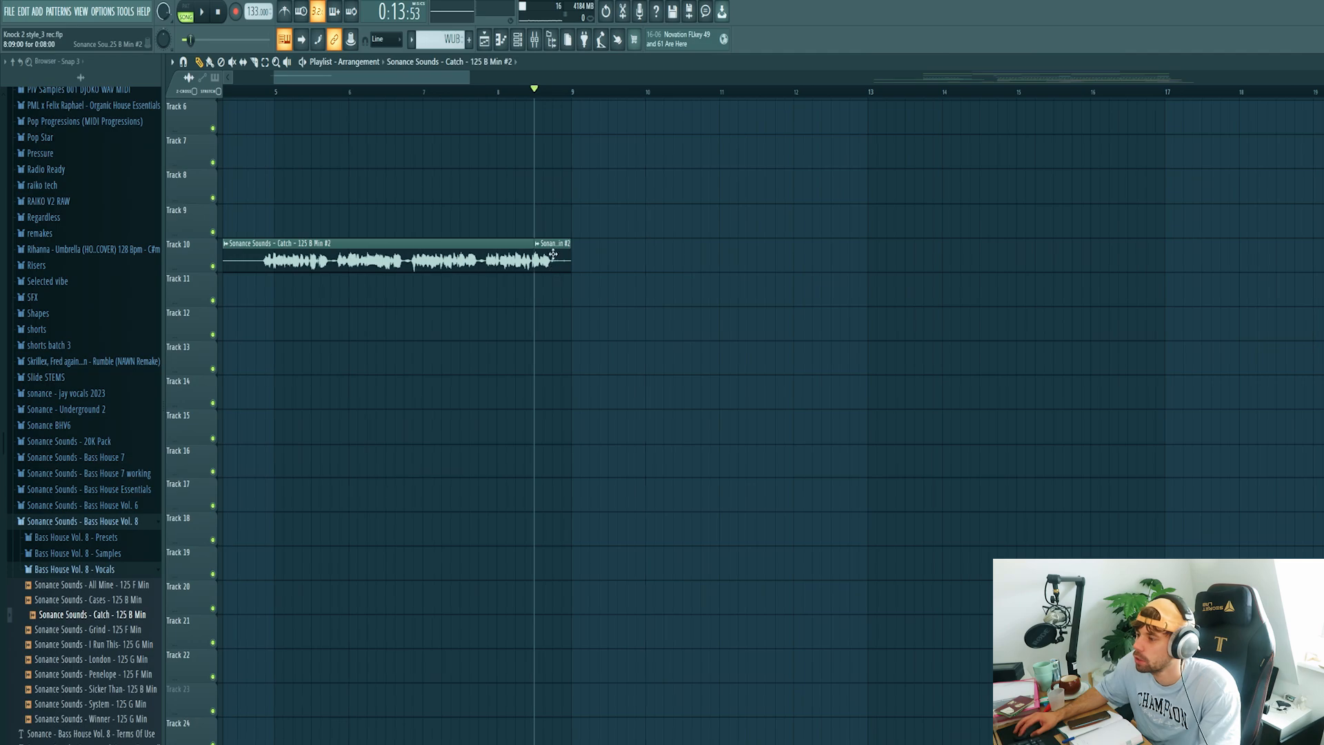
left_click_drag(553, 254, 757, 264)
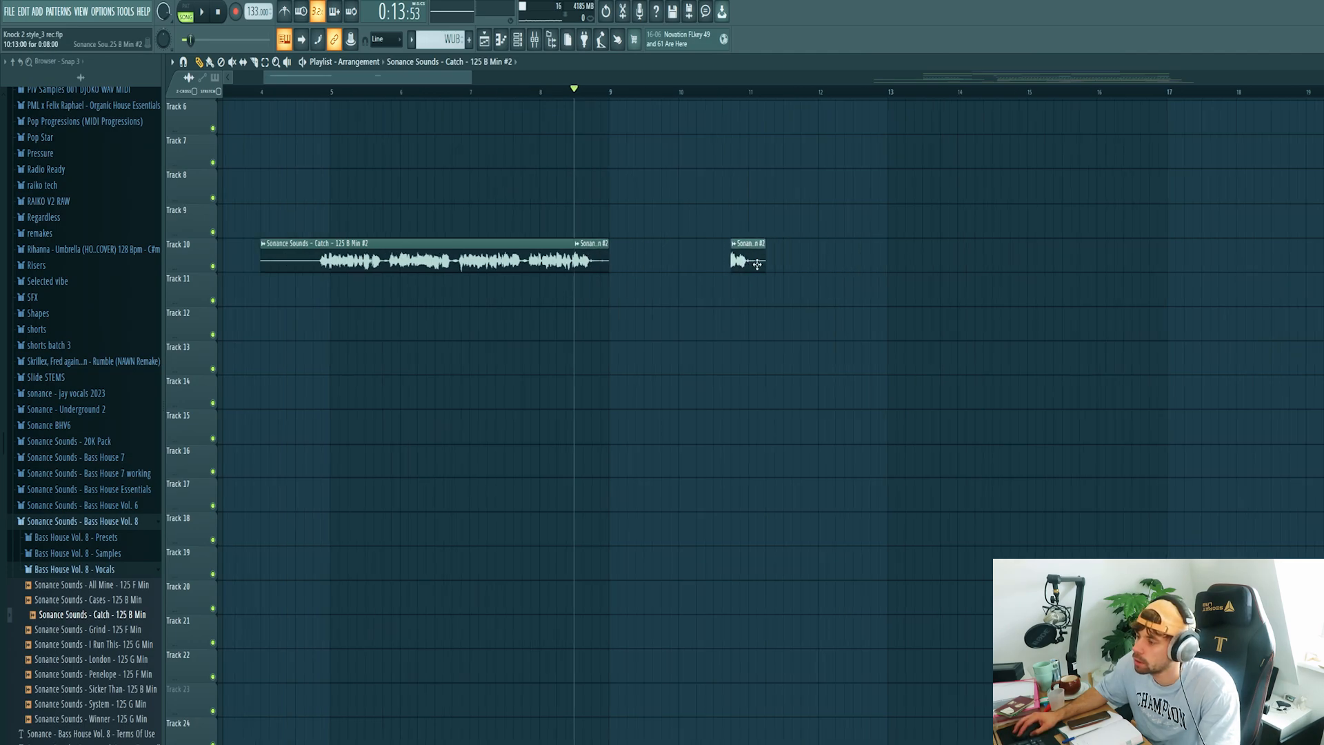
left_click(696, 92)
key("space")
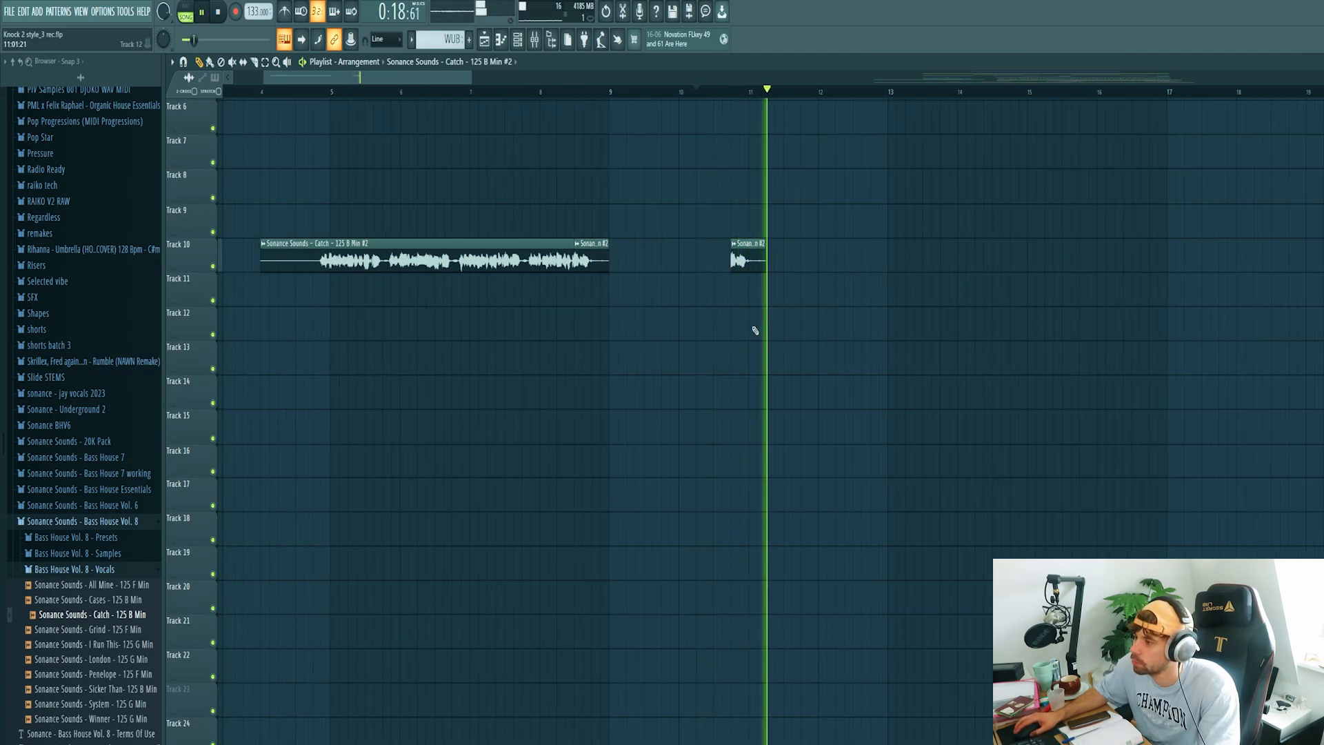
key("space")
Place another Catch vocal slice, a little over one bar long, at bar 16 on Track 10 and play it back
scroll(459, 237, "up", 1)
left_click(1004, 265)
left_click_drag(1003, 266, 941, 279)
left_click(960, 90)
key("space")
left_click(949, 90)
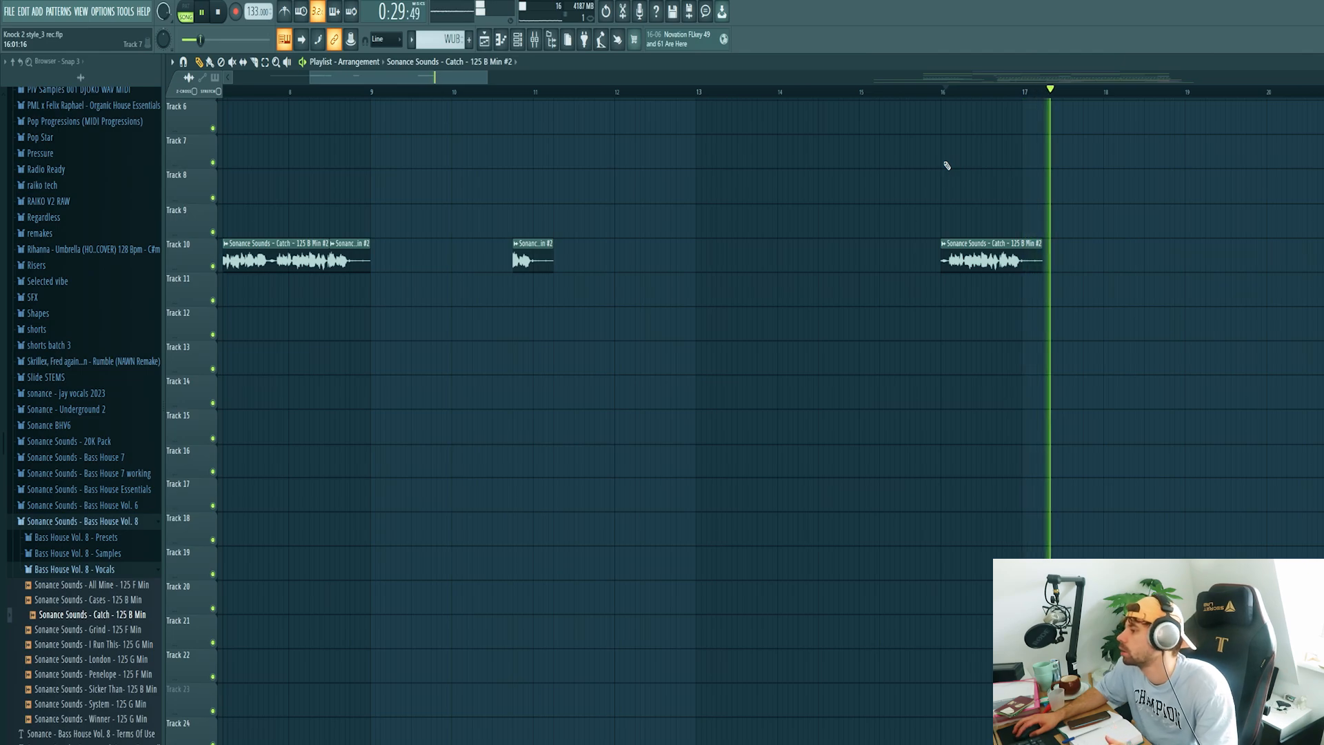
key("space")
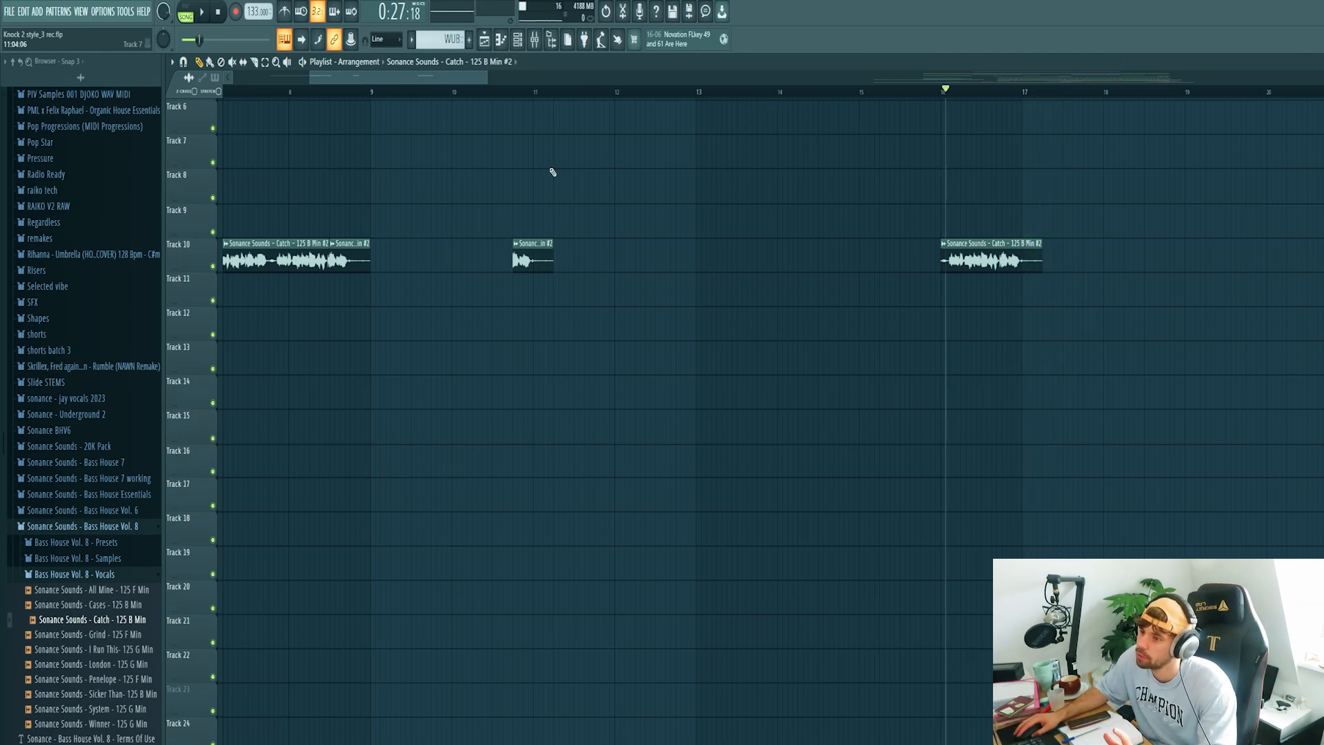
Load the "Bass - Move" preset from Sonance Sounds - Bass House Vol. 8 into Serum #2
left_click_drag(376, 97, 697, 124)
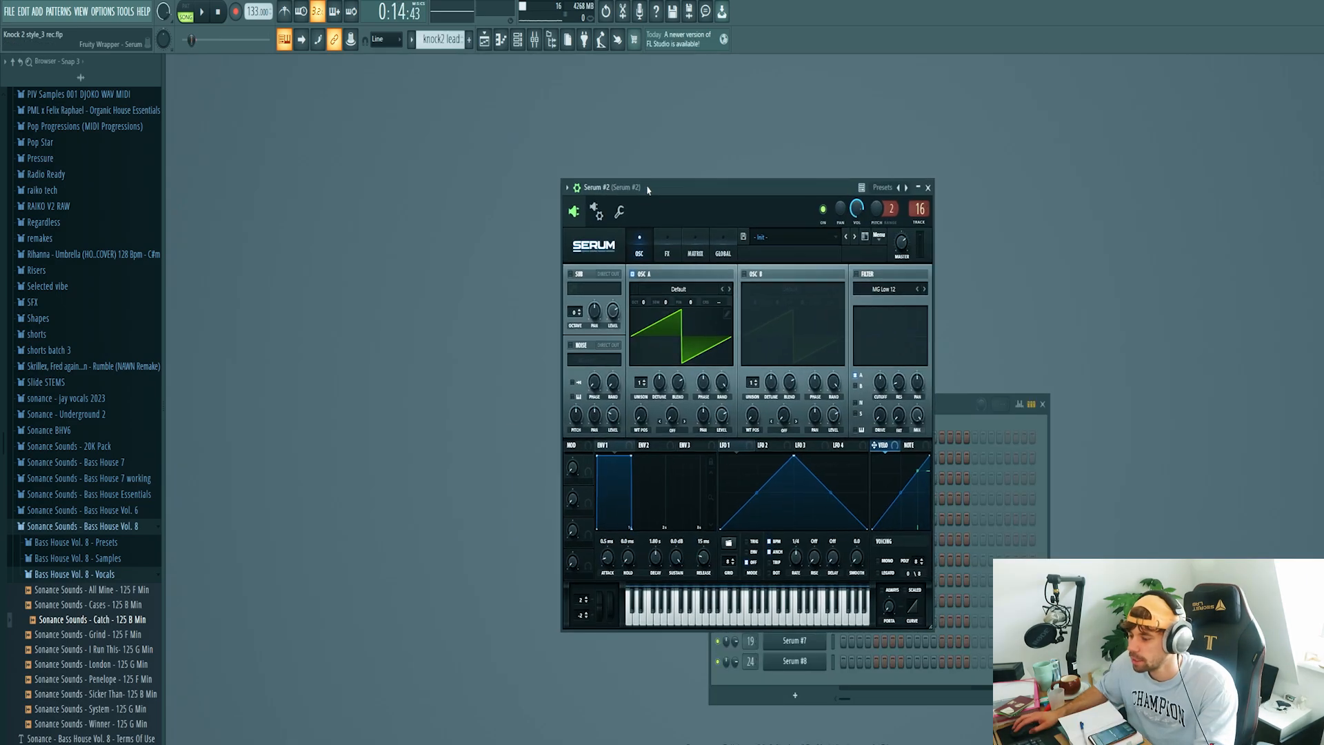
left_click(790, 244)
mouse_move(882, 624)
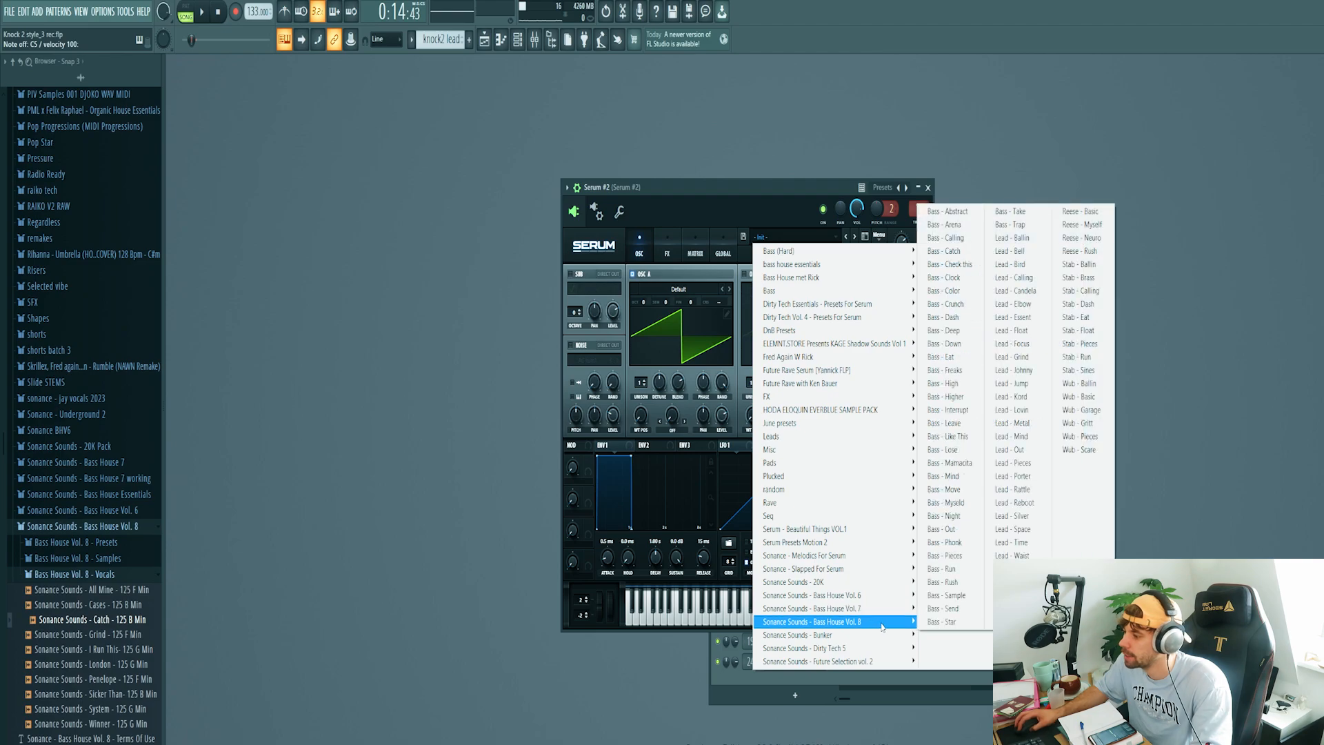
left_click(952, 490)
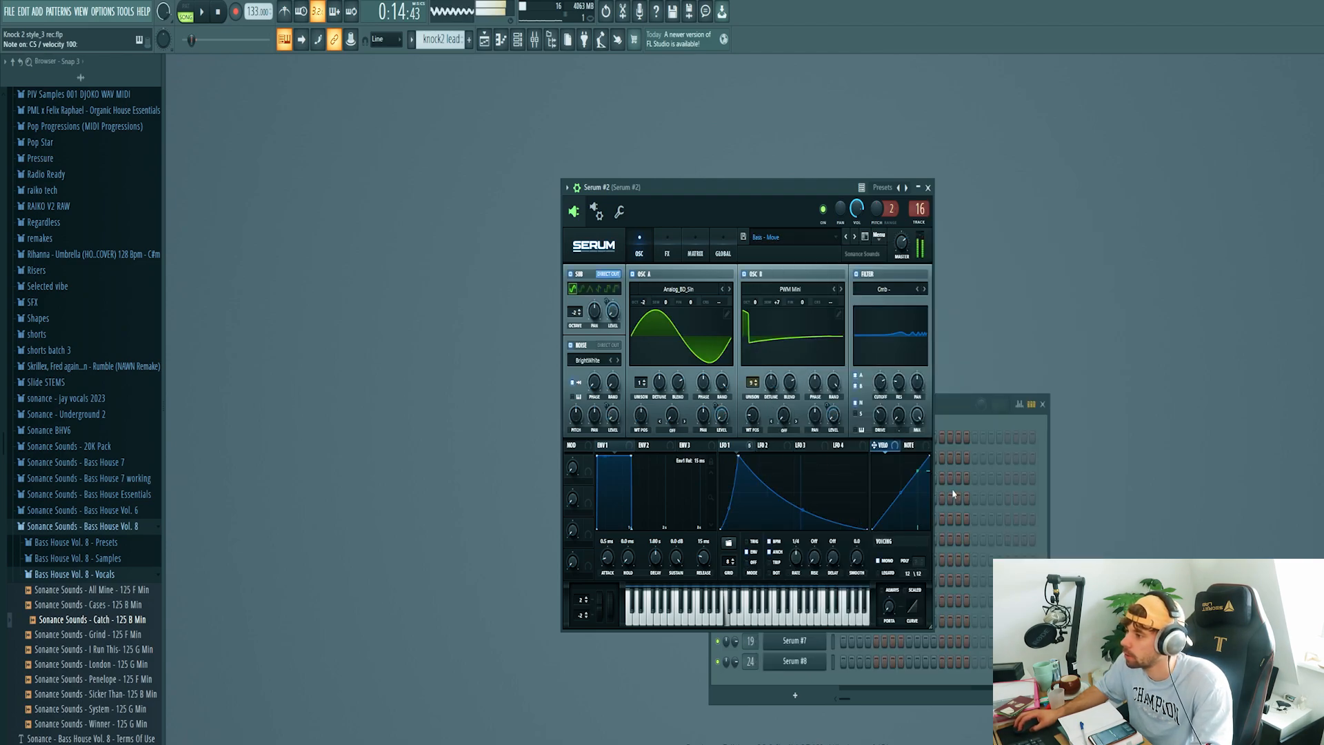
Open the Serum #2 piano roll and place a short A4 note on beat 2 of bar 1
left_click(946, 405)
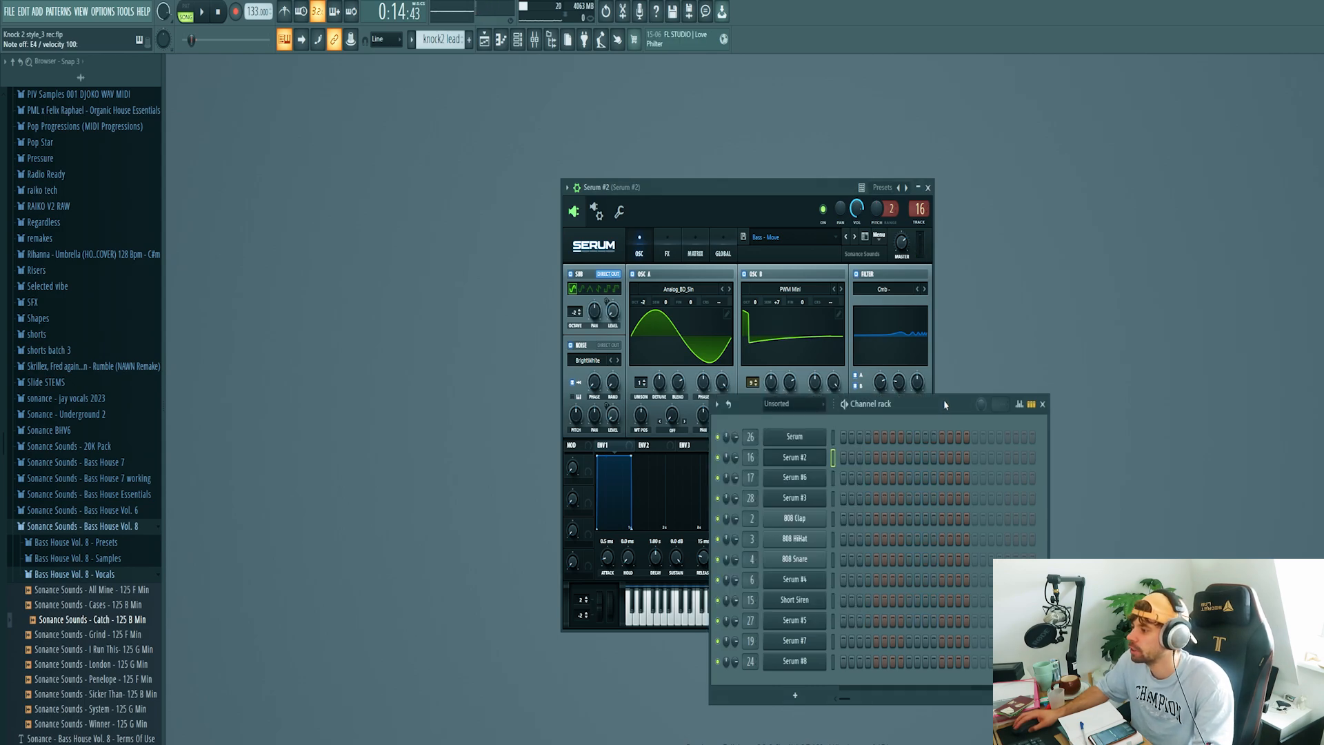
right_click(819, 462)
left_click(847, 457)
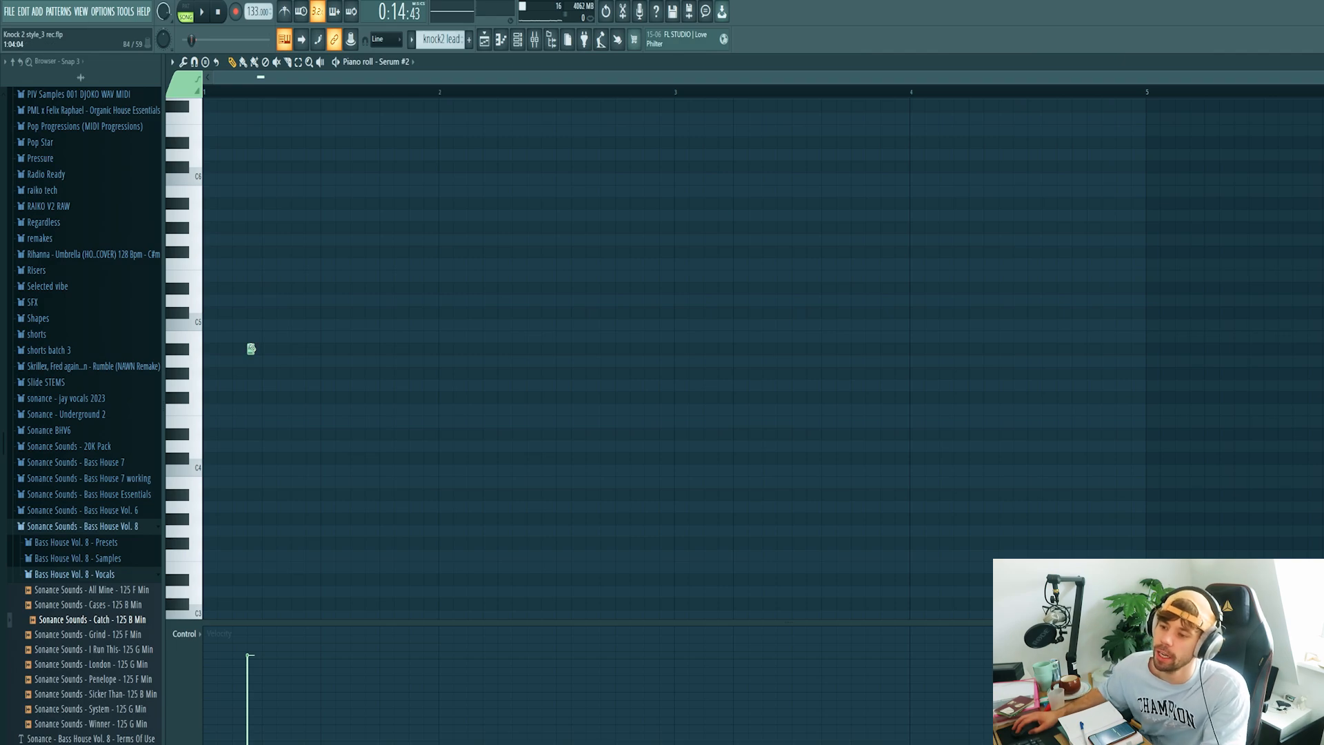
scroll(221, 388, "up", 4)
left_click_drag(280, 349, 307, 362)
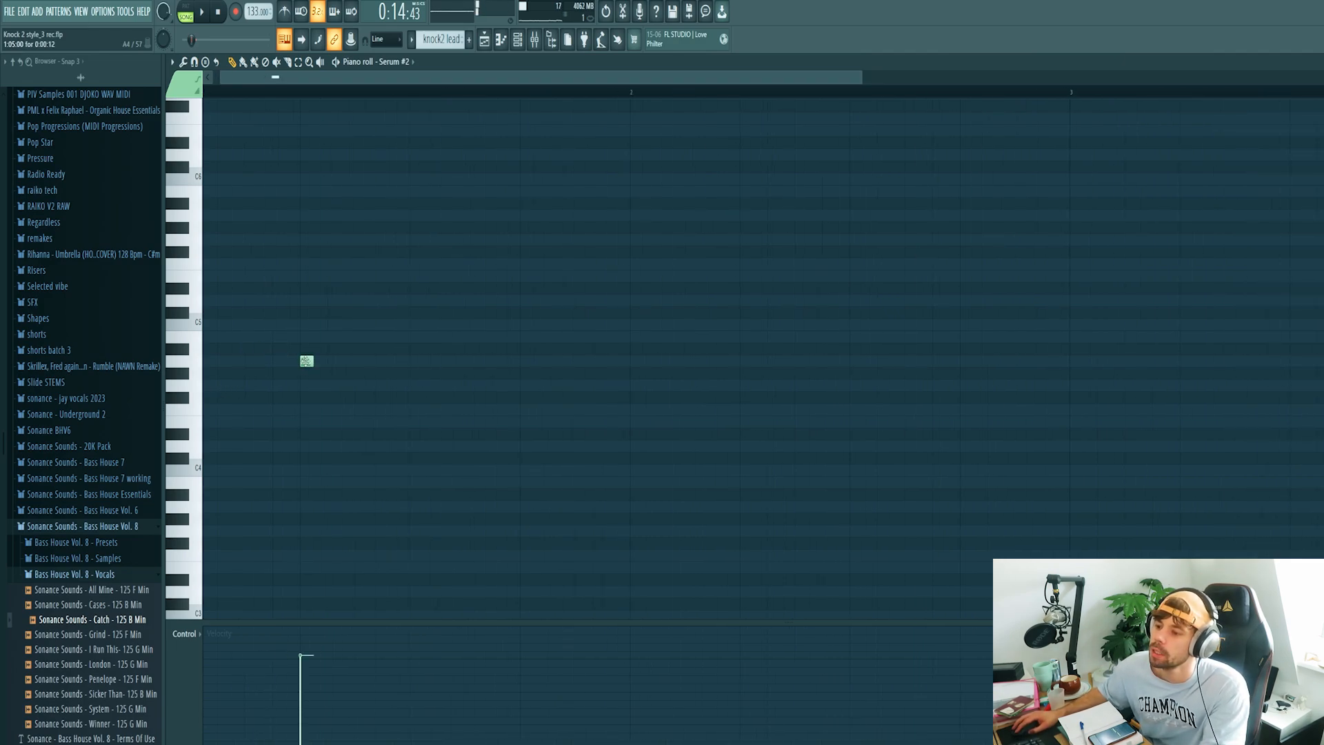
left_click_drag(285, 125, 110, 466)
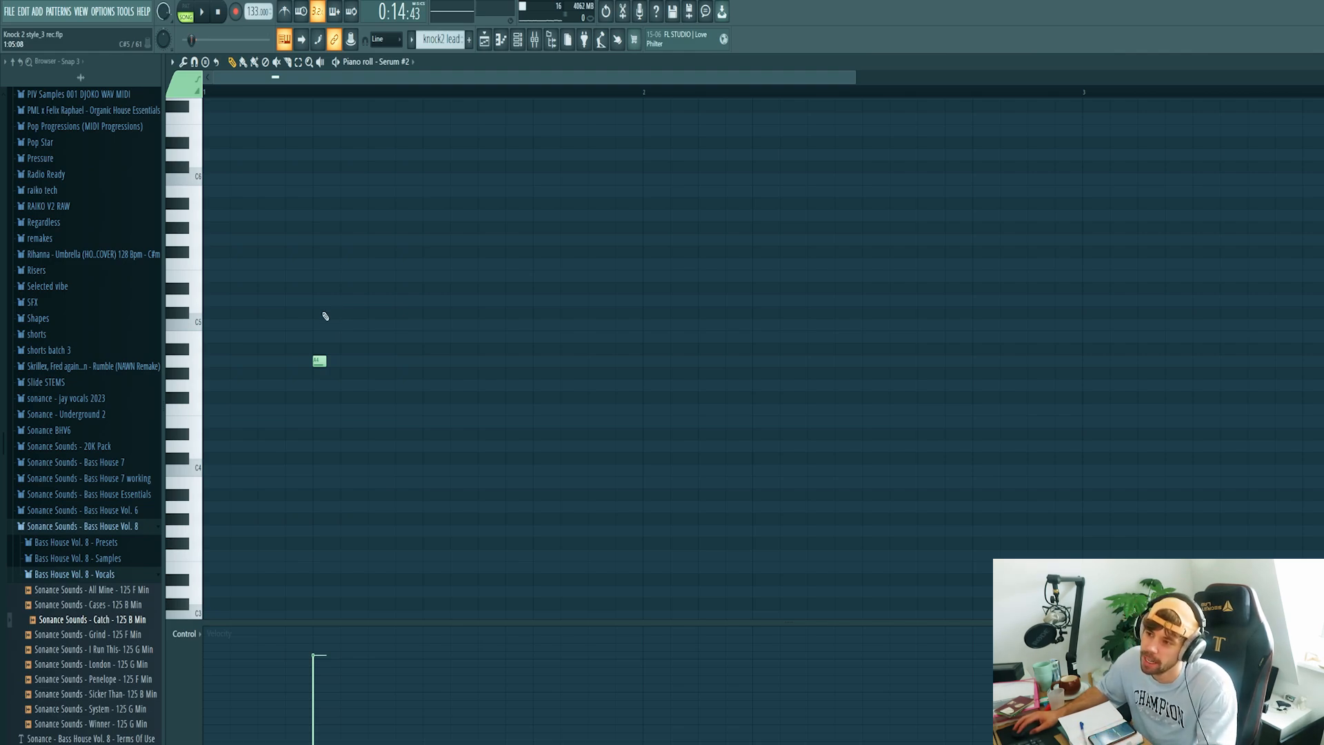
Set the snap to 1/3 beat, draw three A4 triplet notes starting on beat 2, and play the pattern
left_click(388, 40)
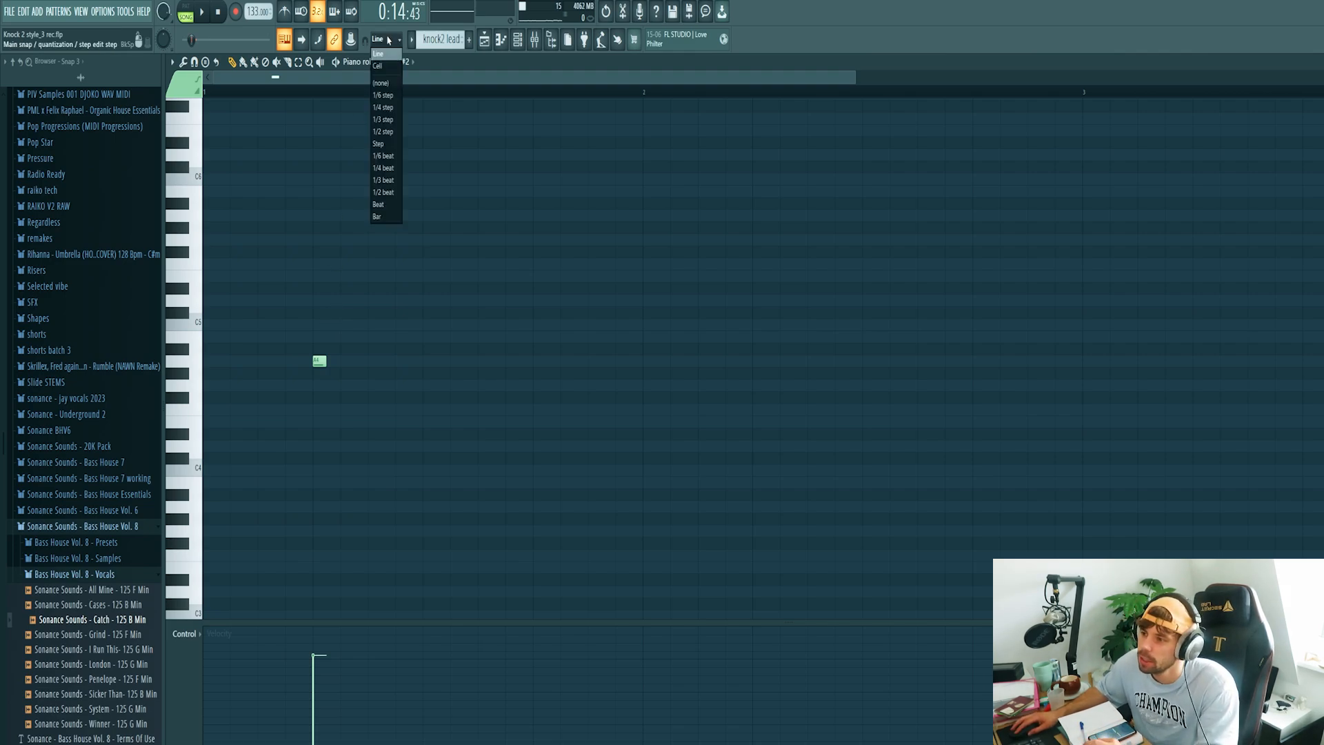
left_click(378, 181)
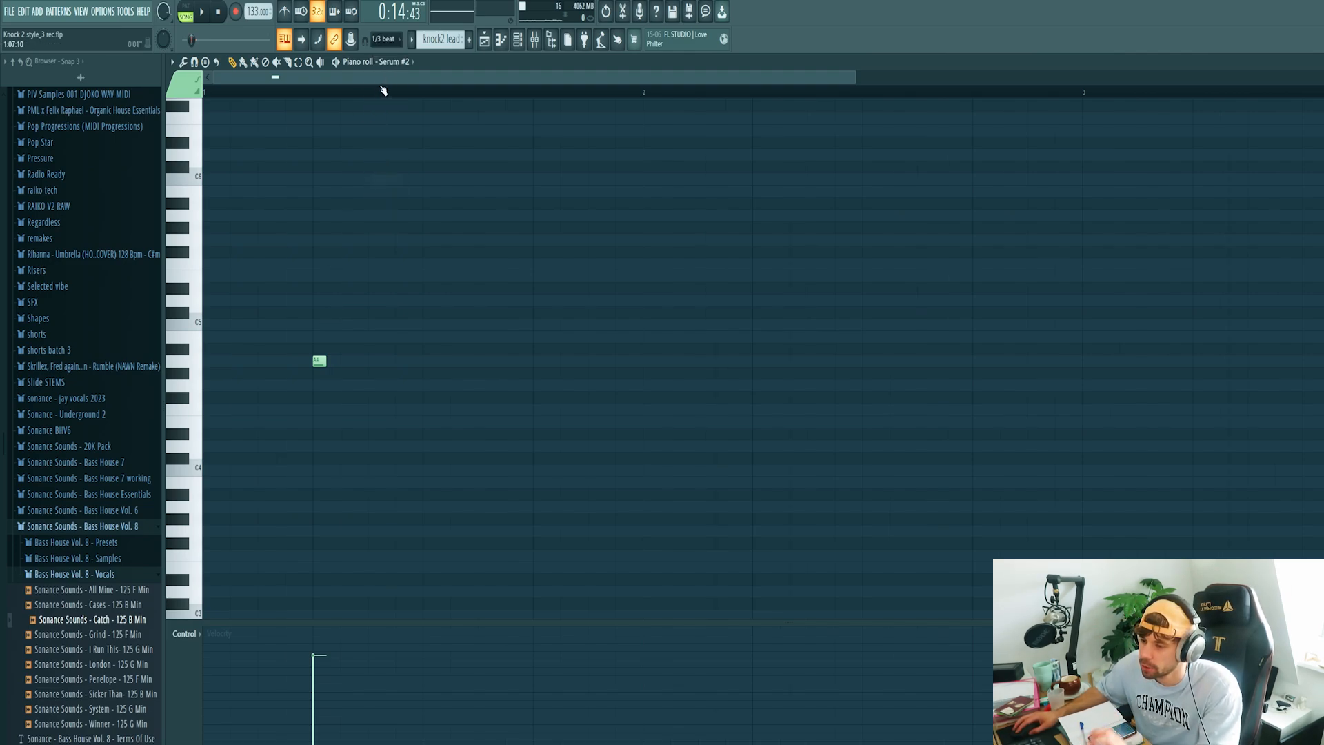
left_click(350, 362)
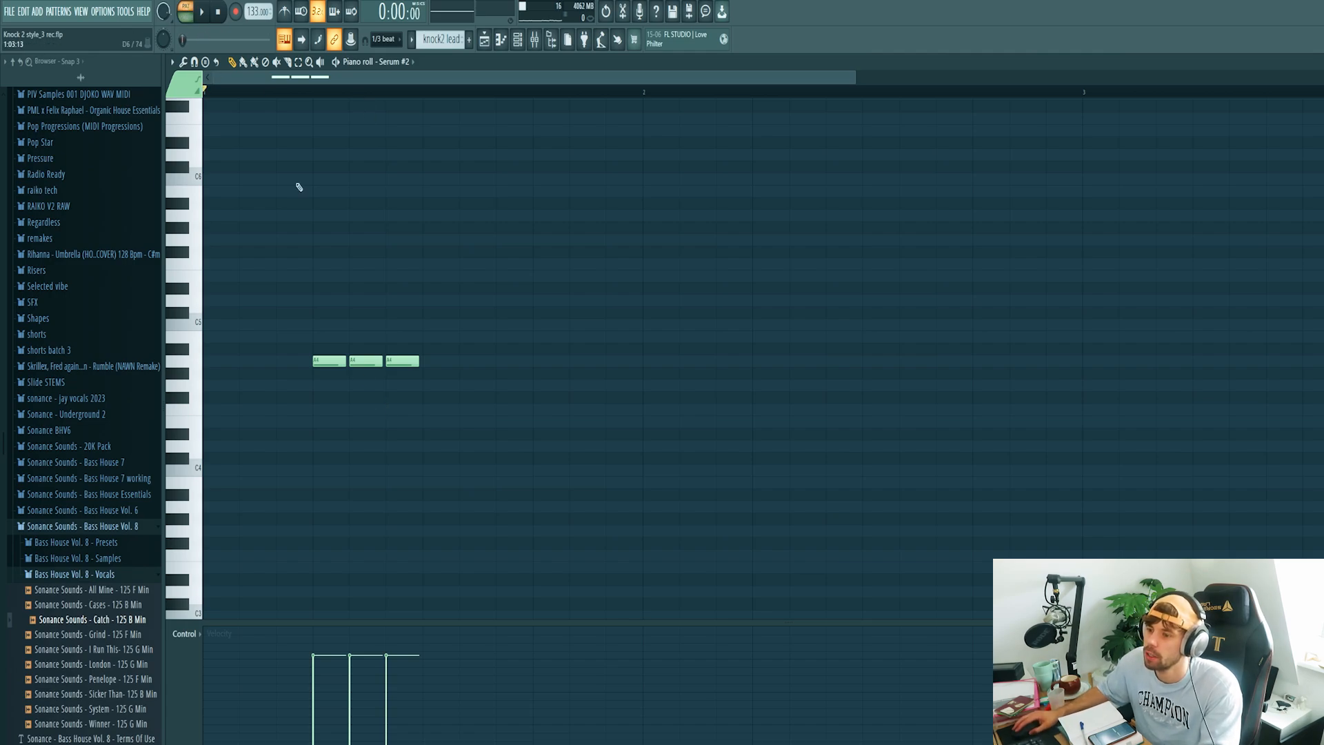
key("space")
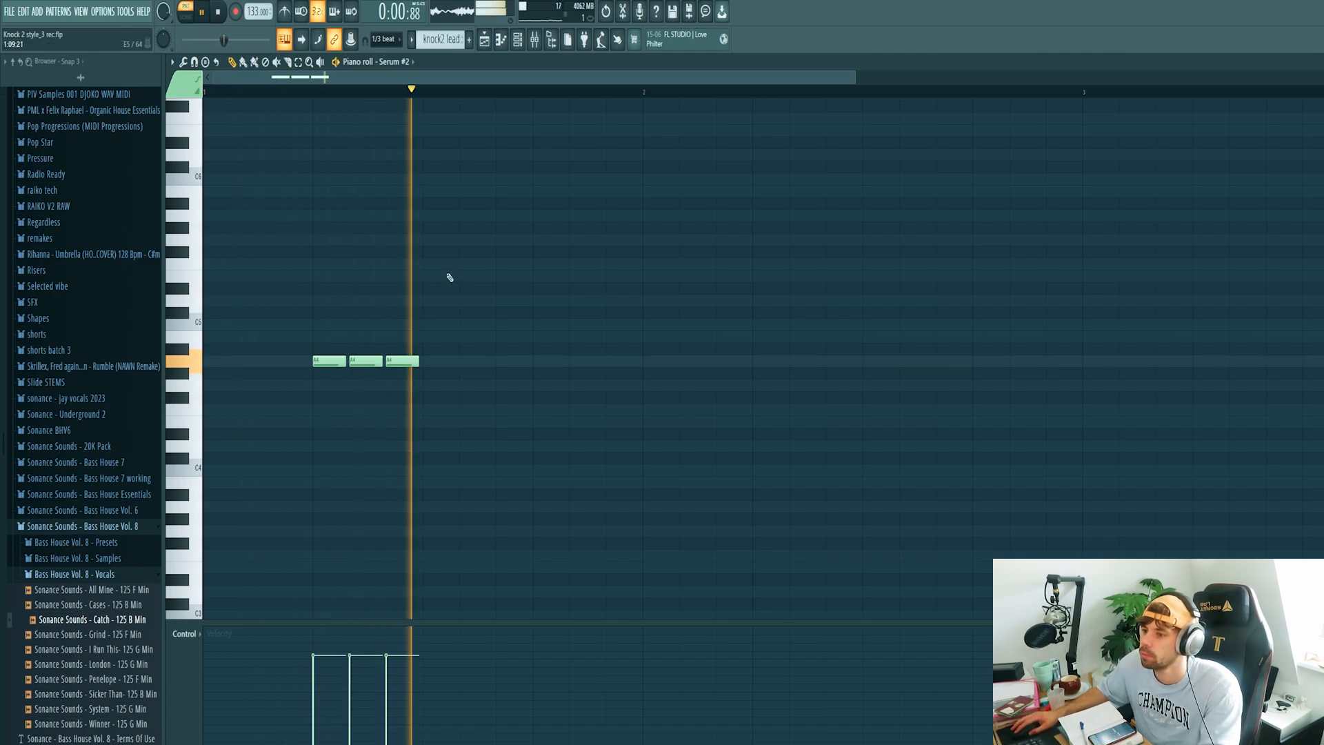
Switch to song mode and add three A4 notes about half a beat long after the triplets, filling beats 3 and 4
key("l")
left_click(428, 361)
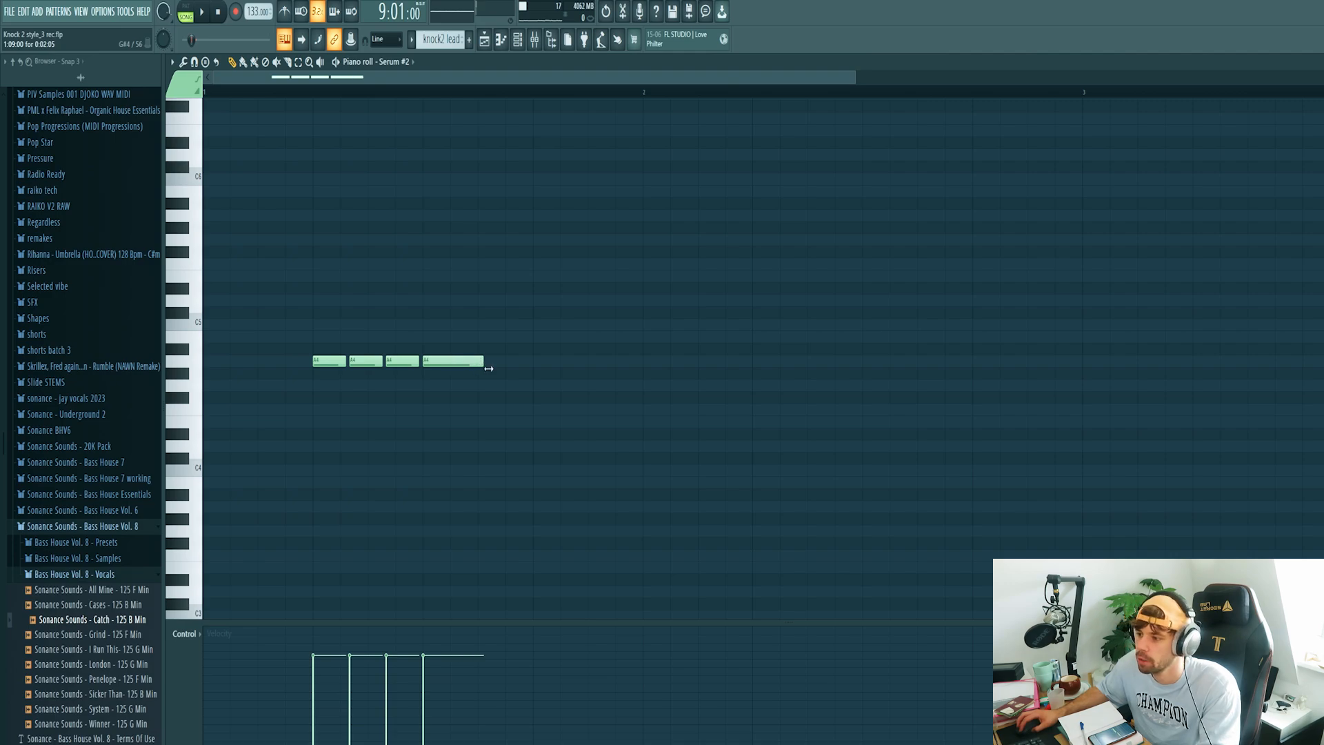
left_click(516, 363)
right_click(510, 364)
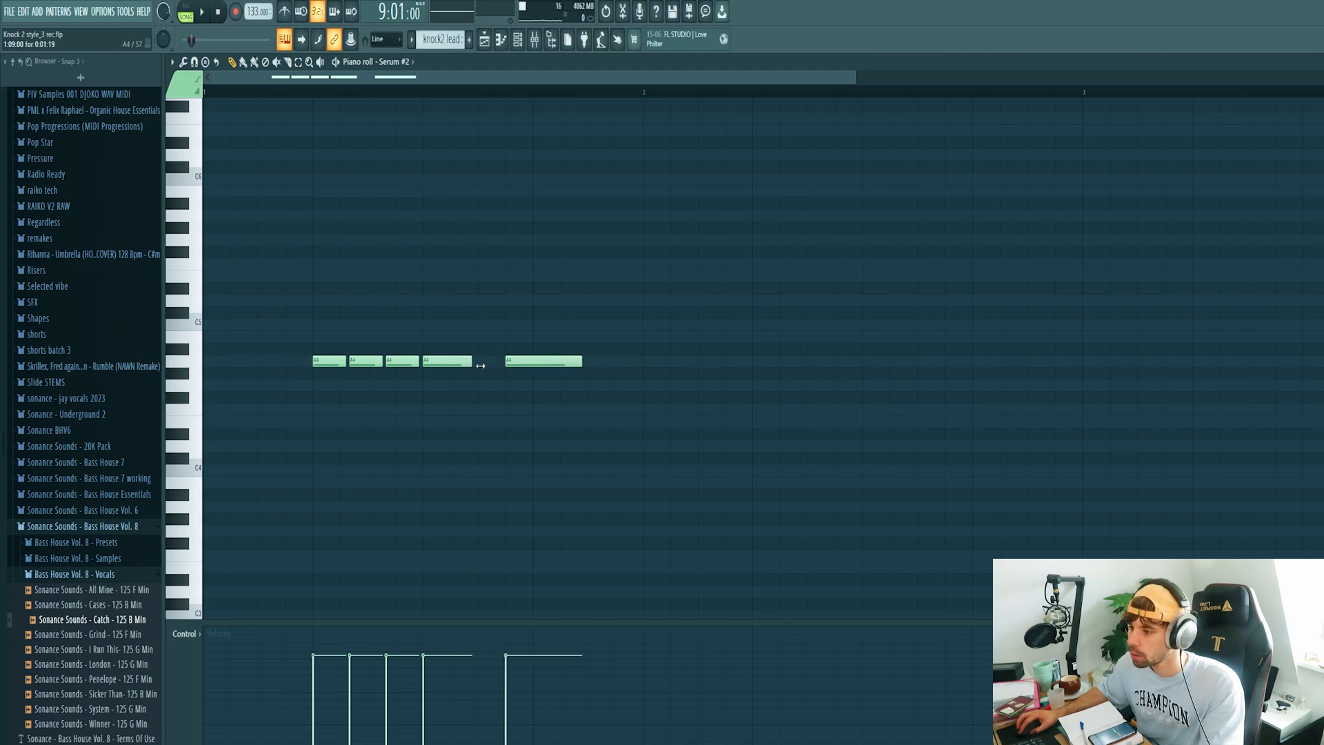
left_click(482, 364)
right_click(535, 364)
left_click(534, 364)
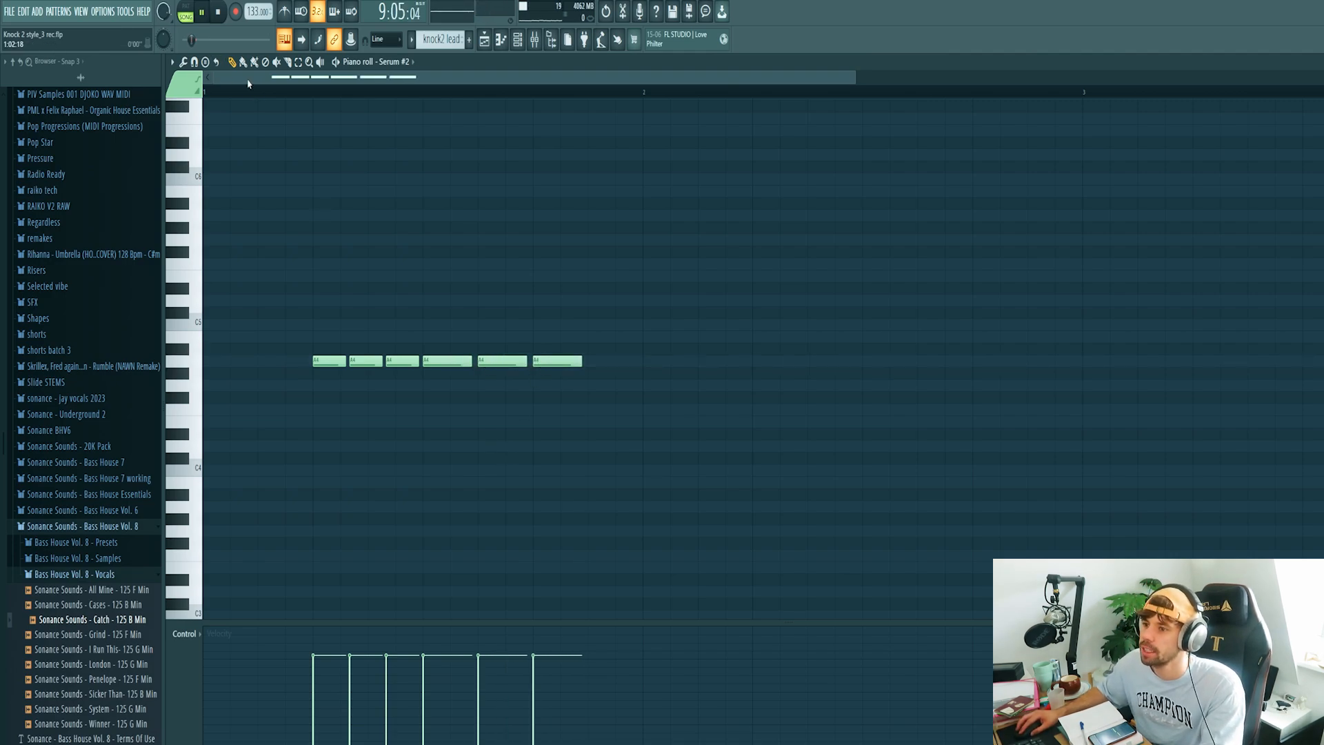
Copy the six A4 notes to the start of bar 2 as A#4, append a seventh A#4 note, and play the pattern
key("l")
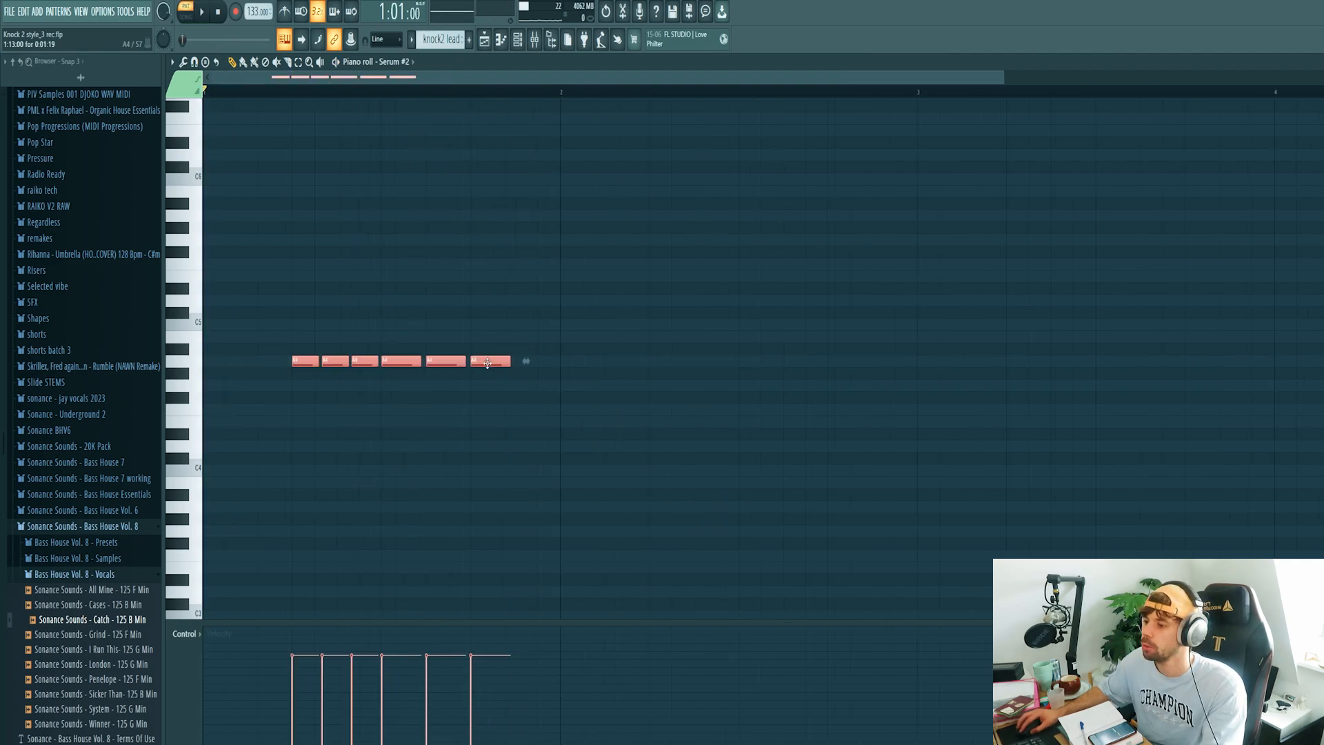
mouse_move(488, 362)
left_mouse_down()
mouse_move(789, 343)
mouse_move(766, 350)
left_mouse_up()
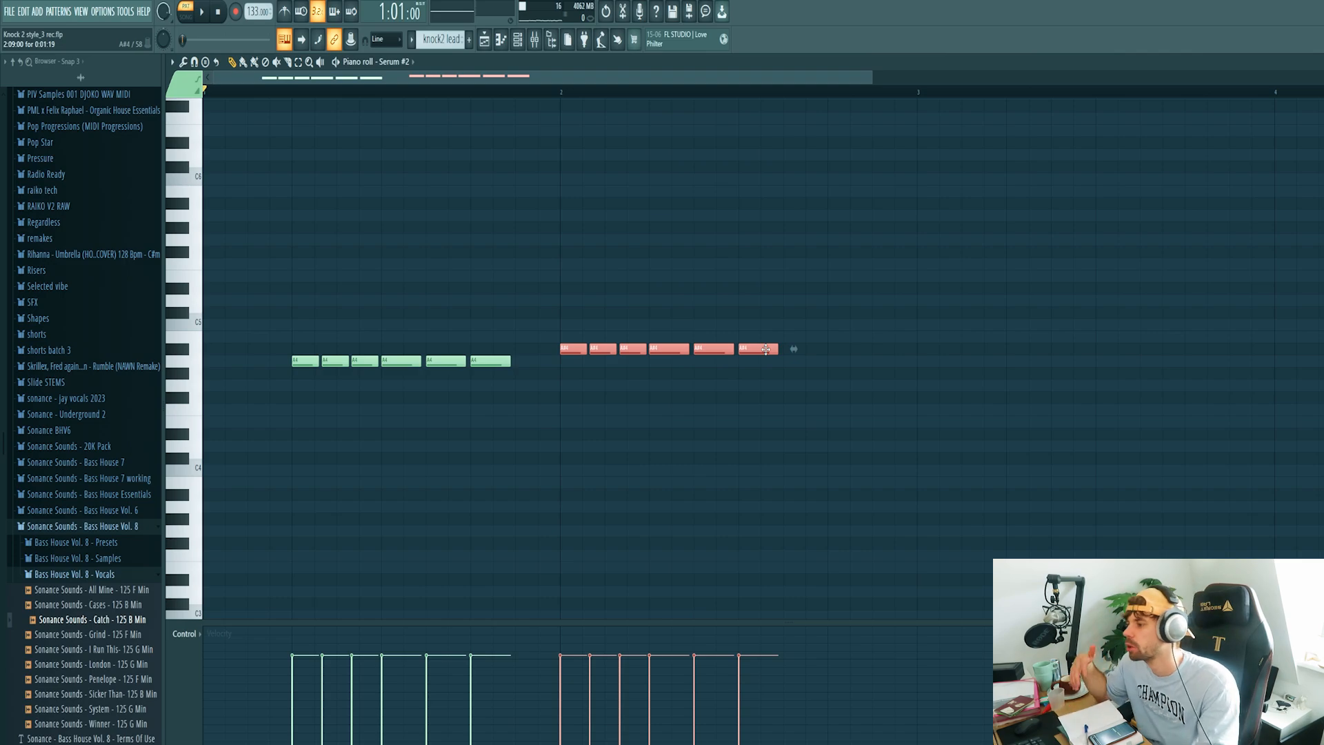
key("space")
left_click(750, 409)
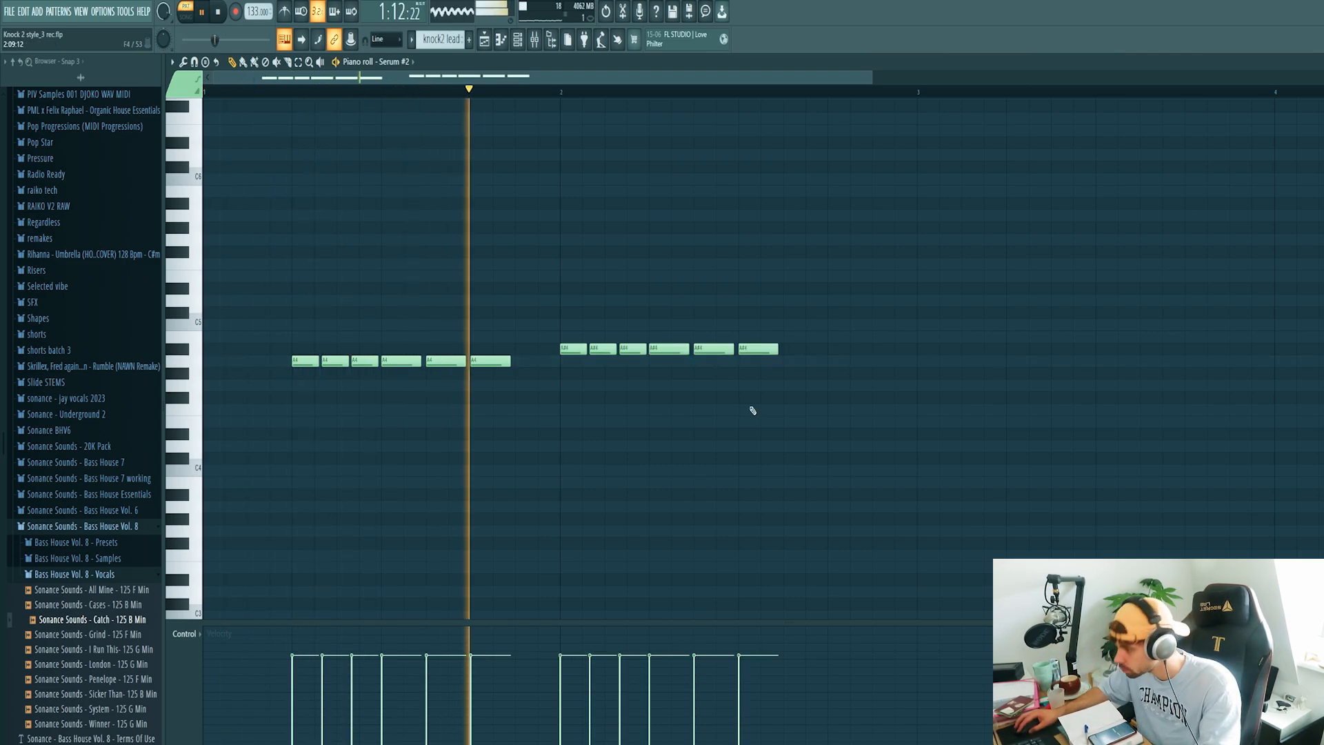
left_click(793, 350)
scroll(609, 437, "down", 1)
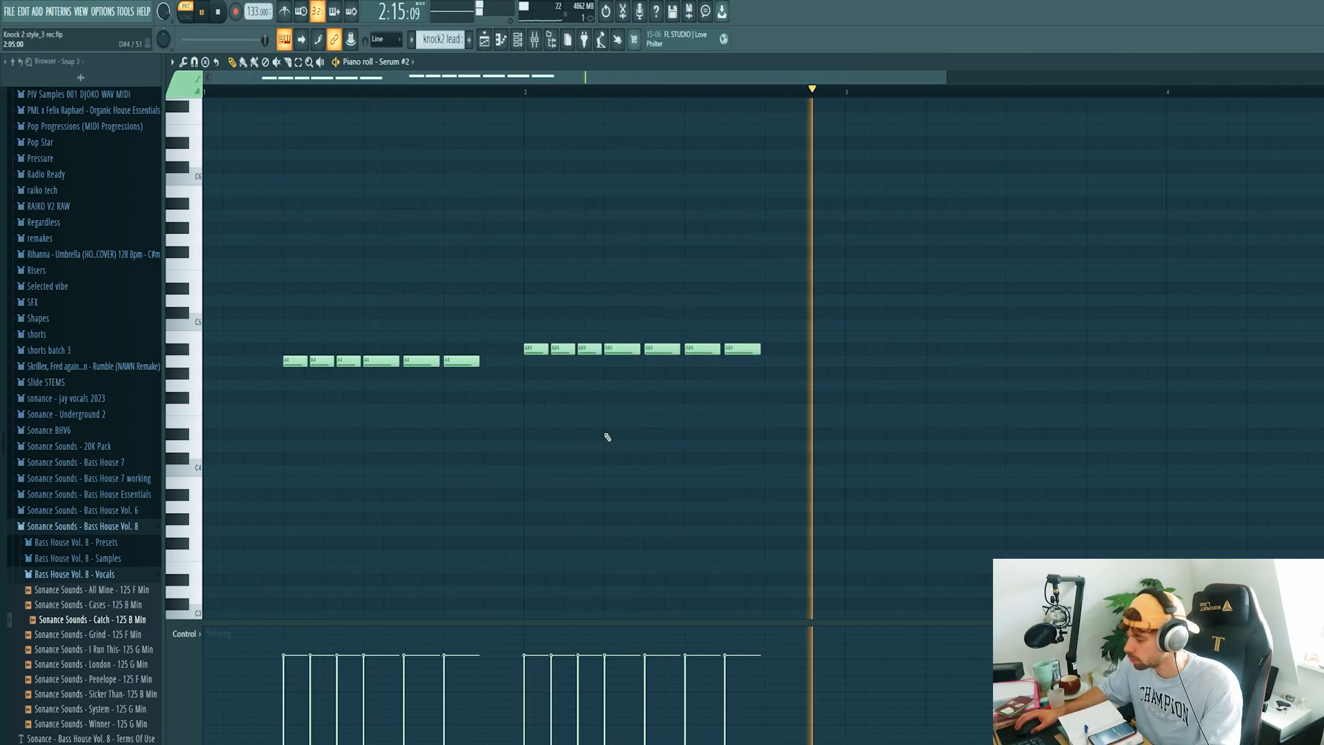
Duplicate the two-bar phrase into bars 3 and 4, add two more A#4 notes to fill bar 4, and play it
scroll(608, 437, "down", 2)
key("space")
left_click_drag(605, 93, 205, 93)
key("ctrl+b")
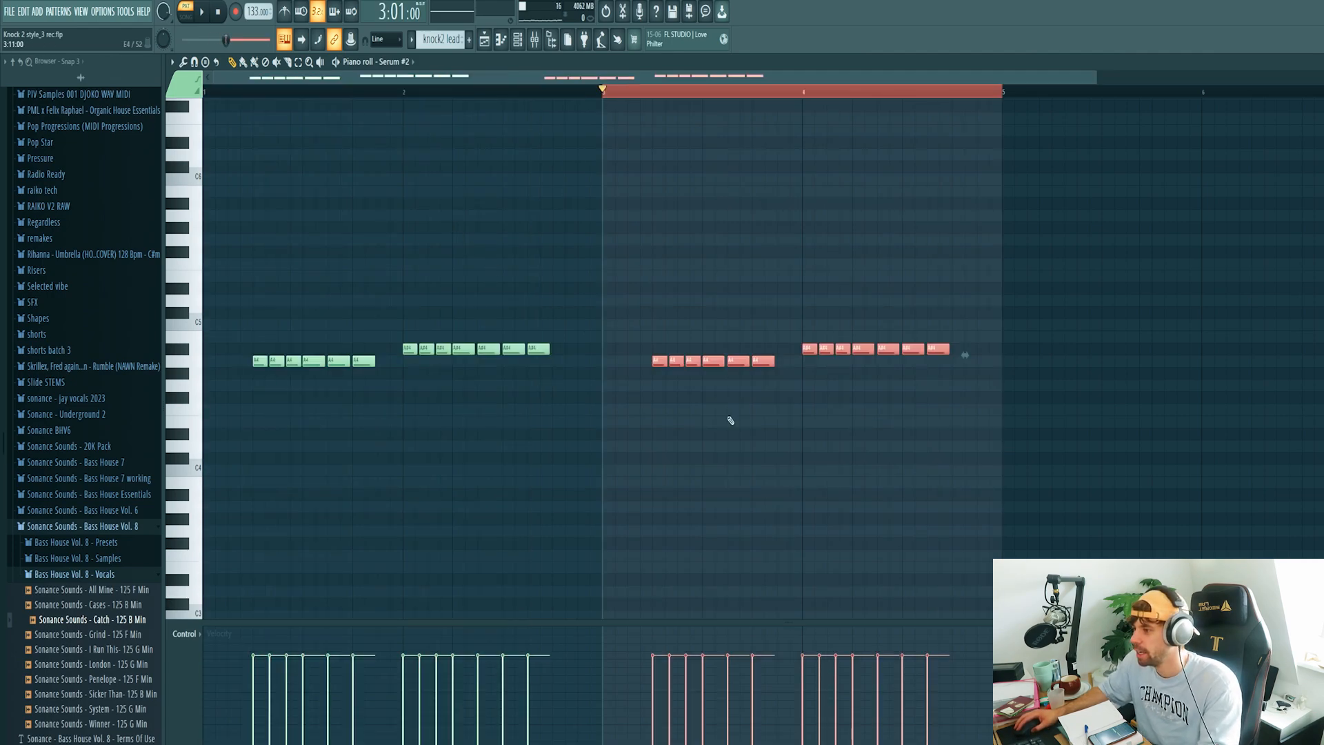
left_click(730, 420)
left_click(977, 350)
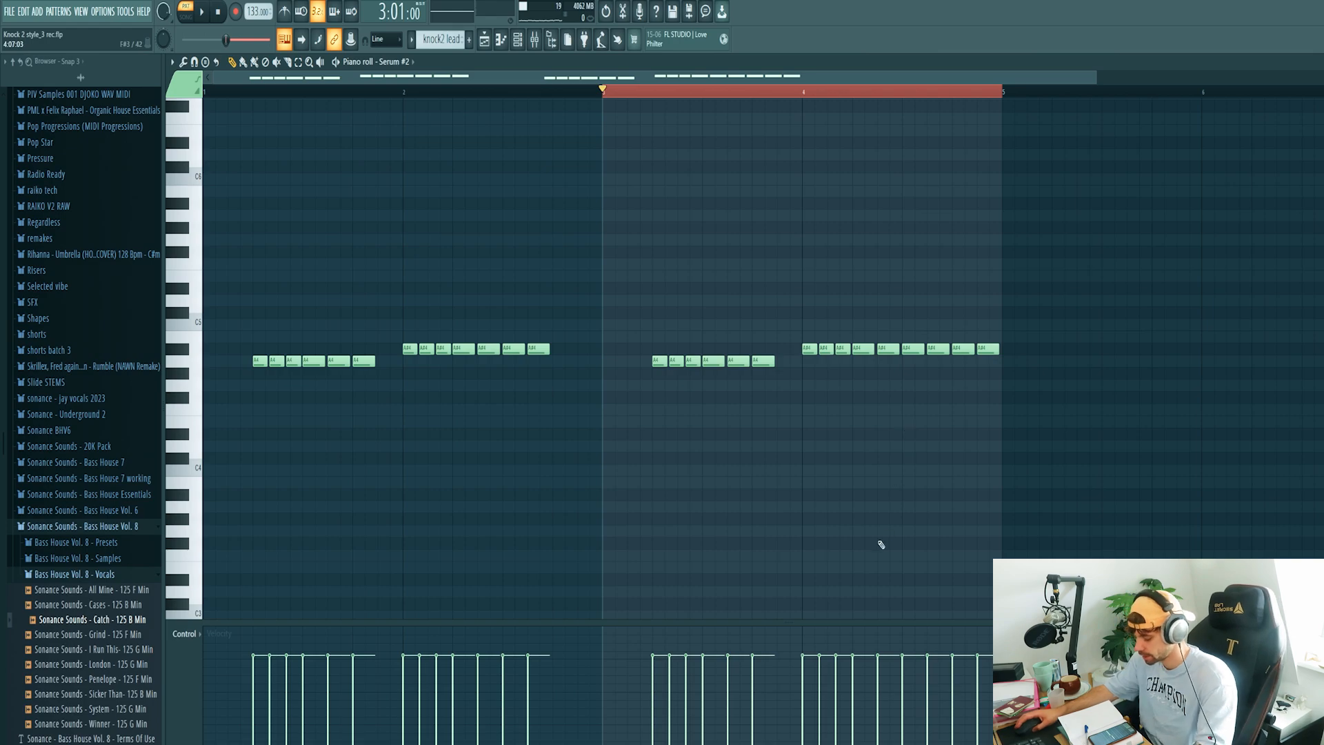
key("space")
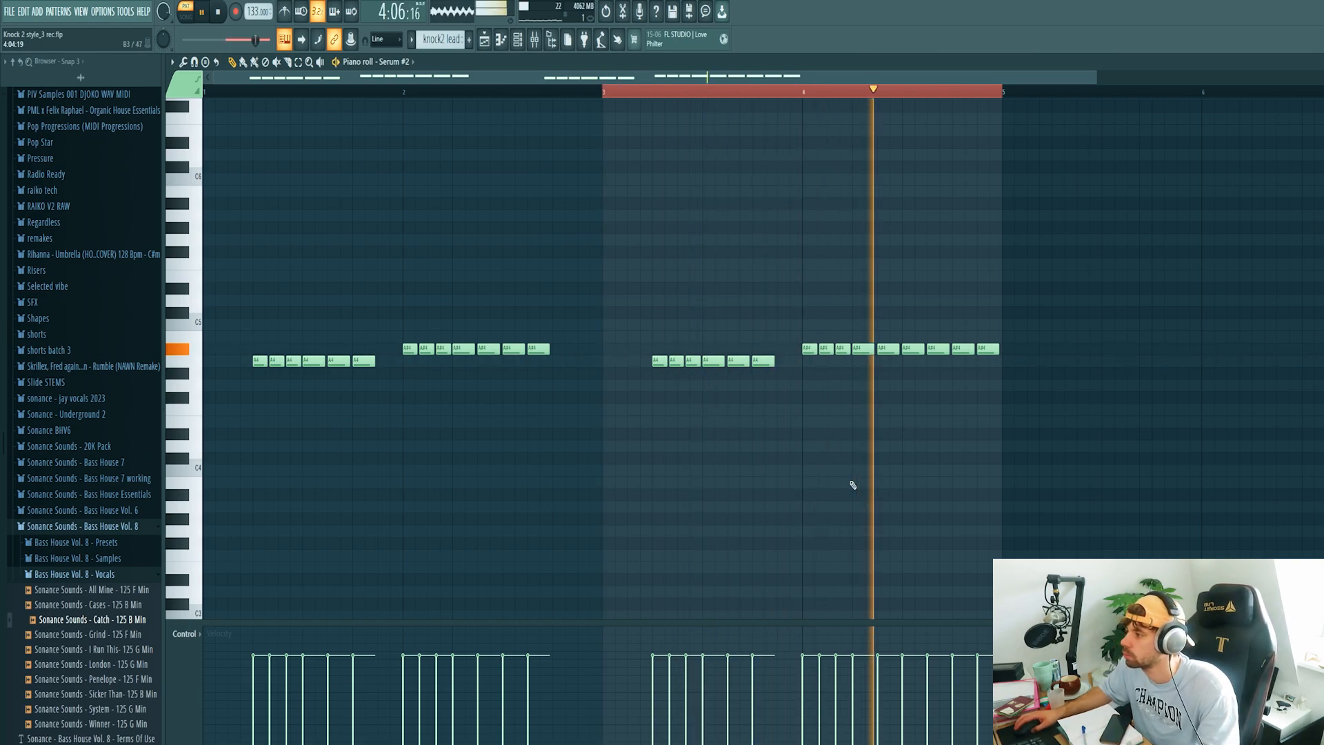
scroll(853, 485, "down", 3)
key("space")
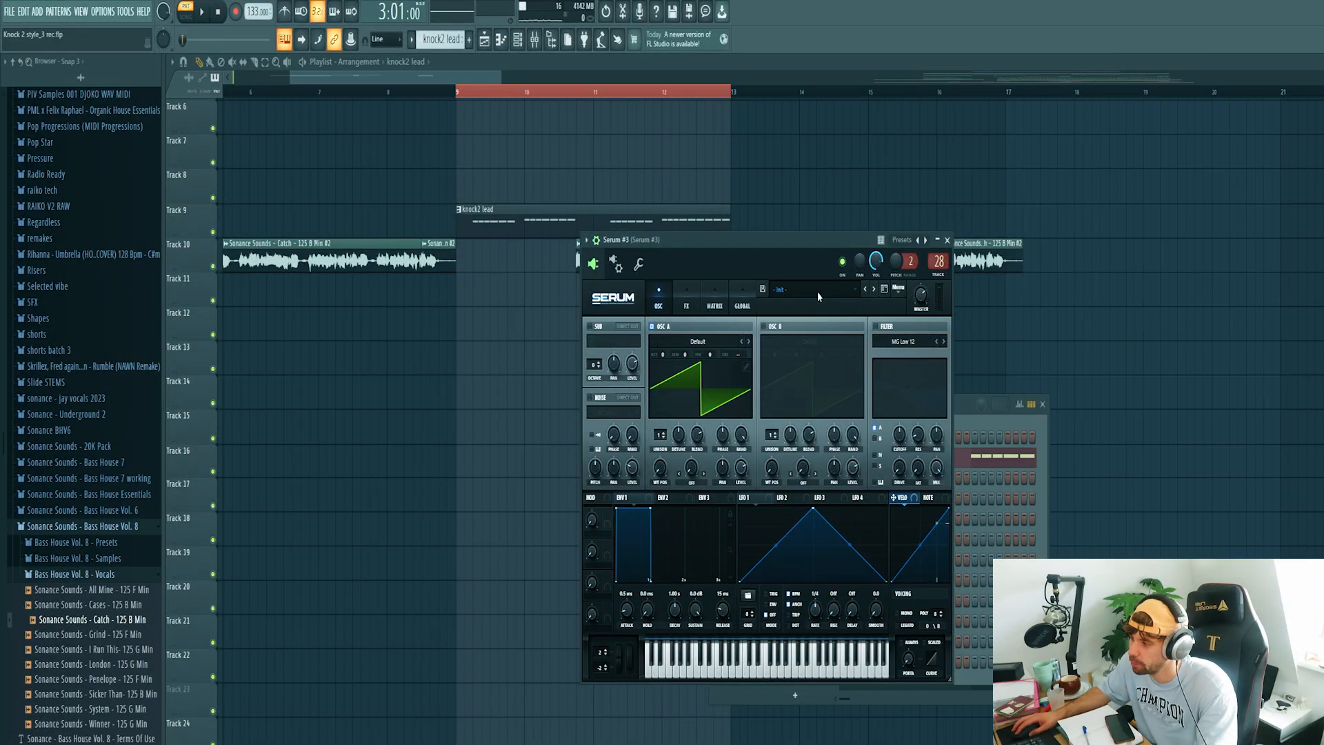
Load the "Wub - Scare" preset from Sonance Sounds - Bass House Vol. 8 into Serum #3 and audition it
key("q")
left_click(814, 293)
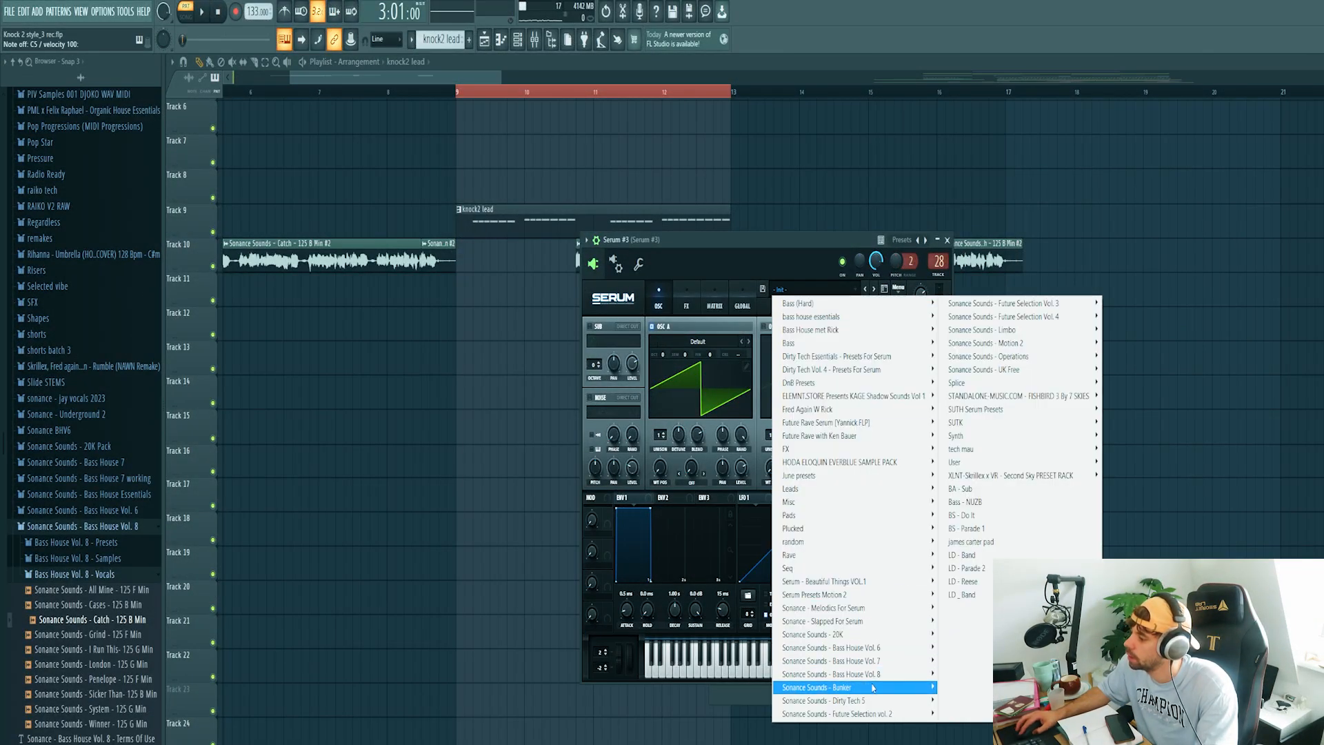
mouse_move(856, 674)
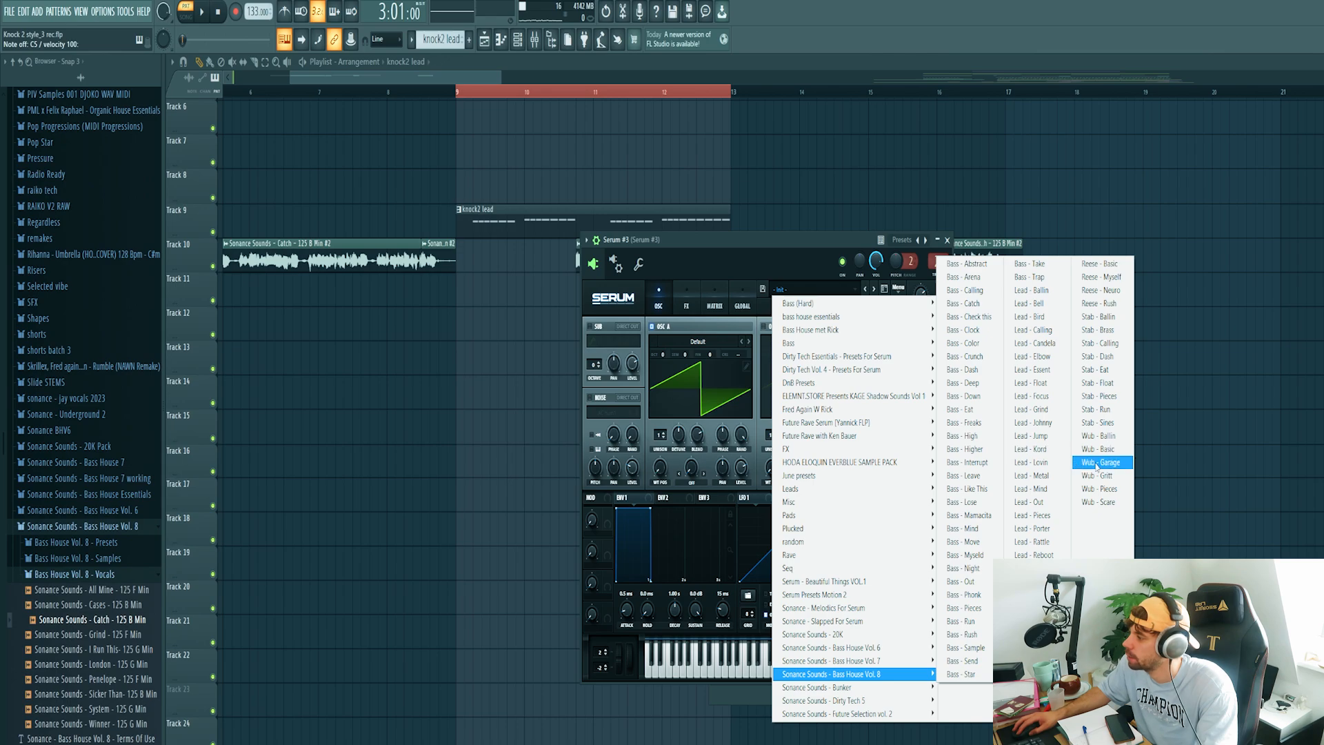
left_click(1100, 502)
key("x")
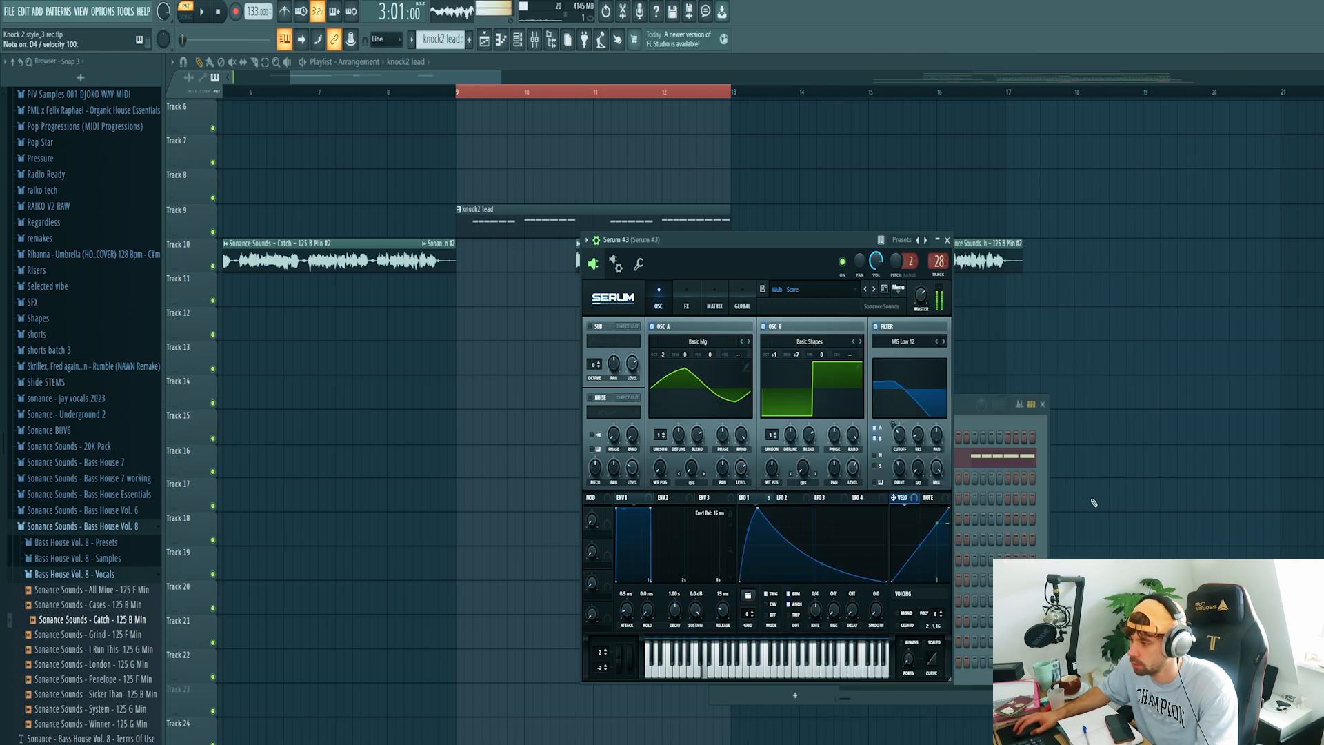
left_click(1042, 465)
Create Pattern 11 for Serum #3 with a short A4 note at the start of bar 1, duplicated to the start of bar 3
left_click(469, 40)
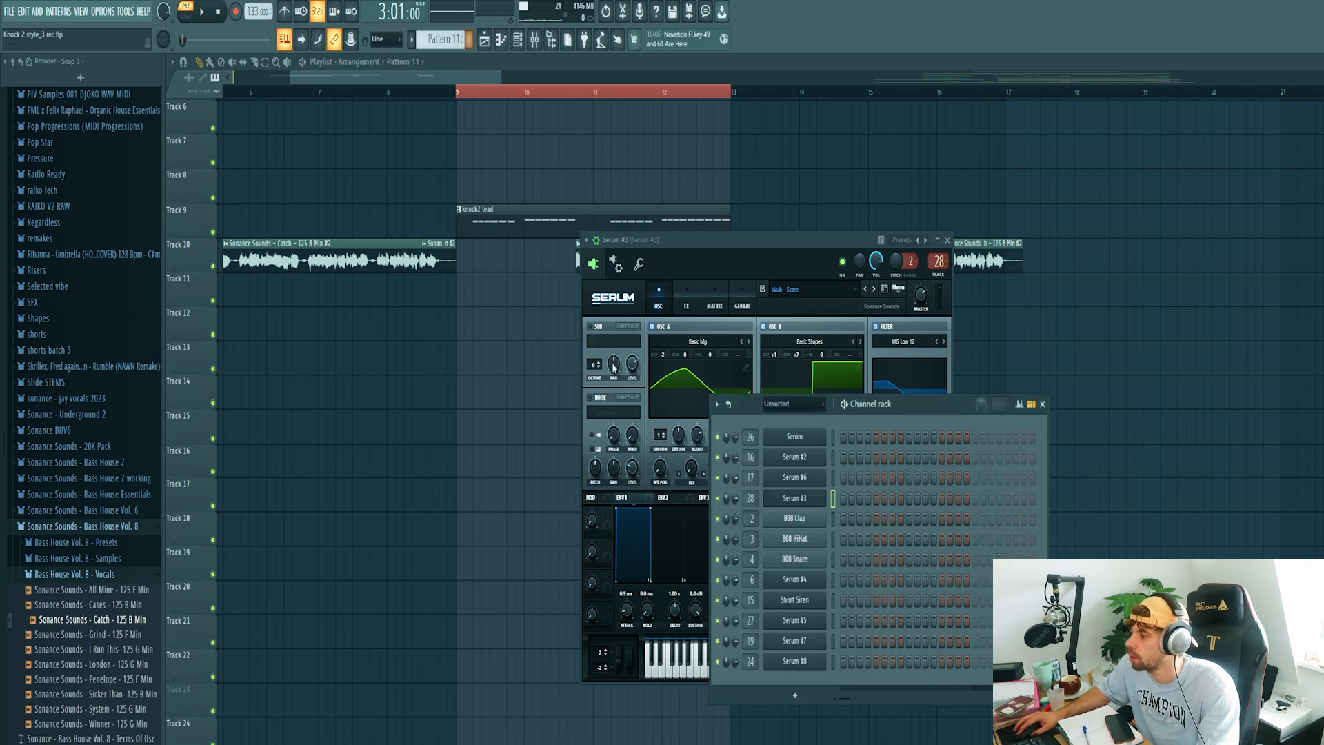
key("F7")
left_click_drag(210, 362, 63, 360)
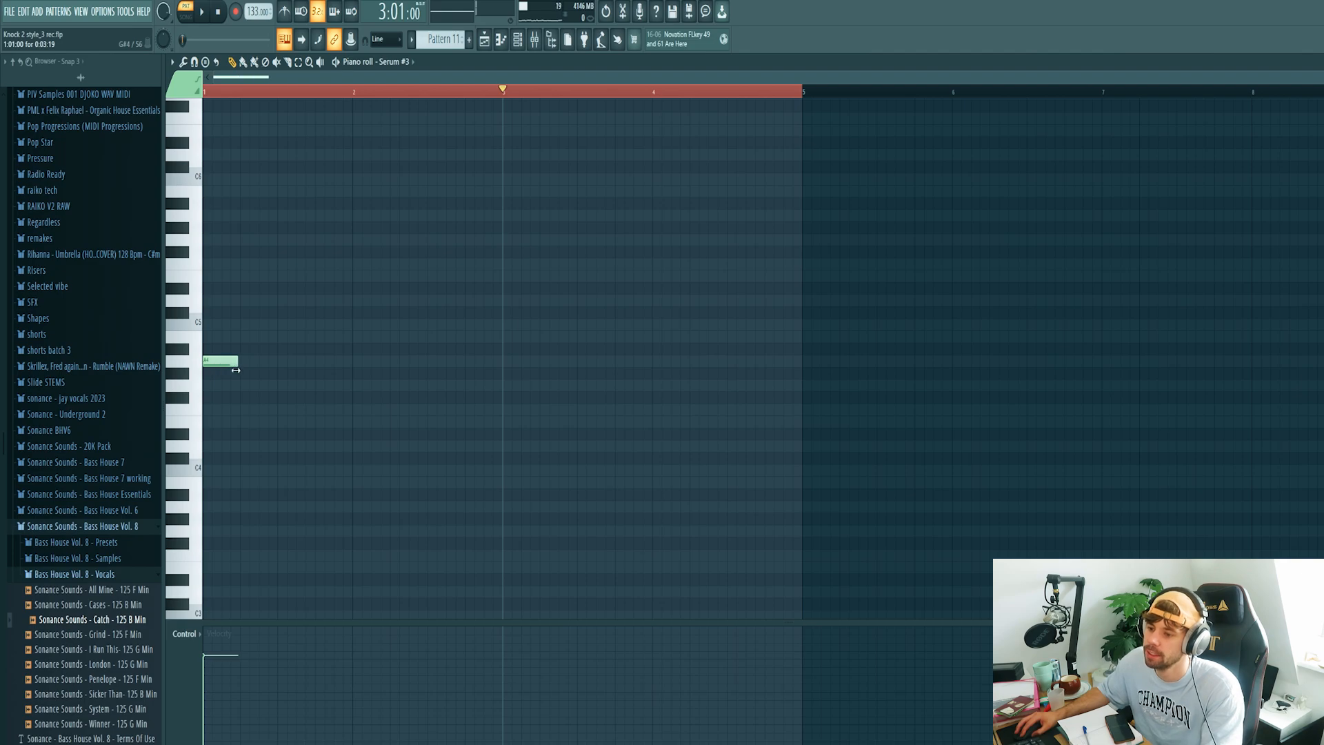
key("ctrl+a")
key("ctrl+b")
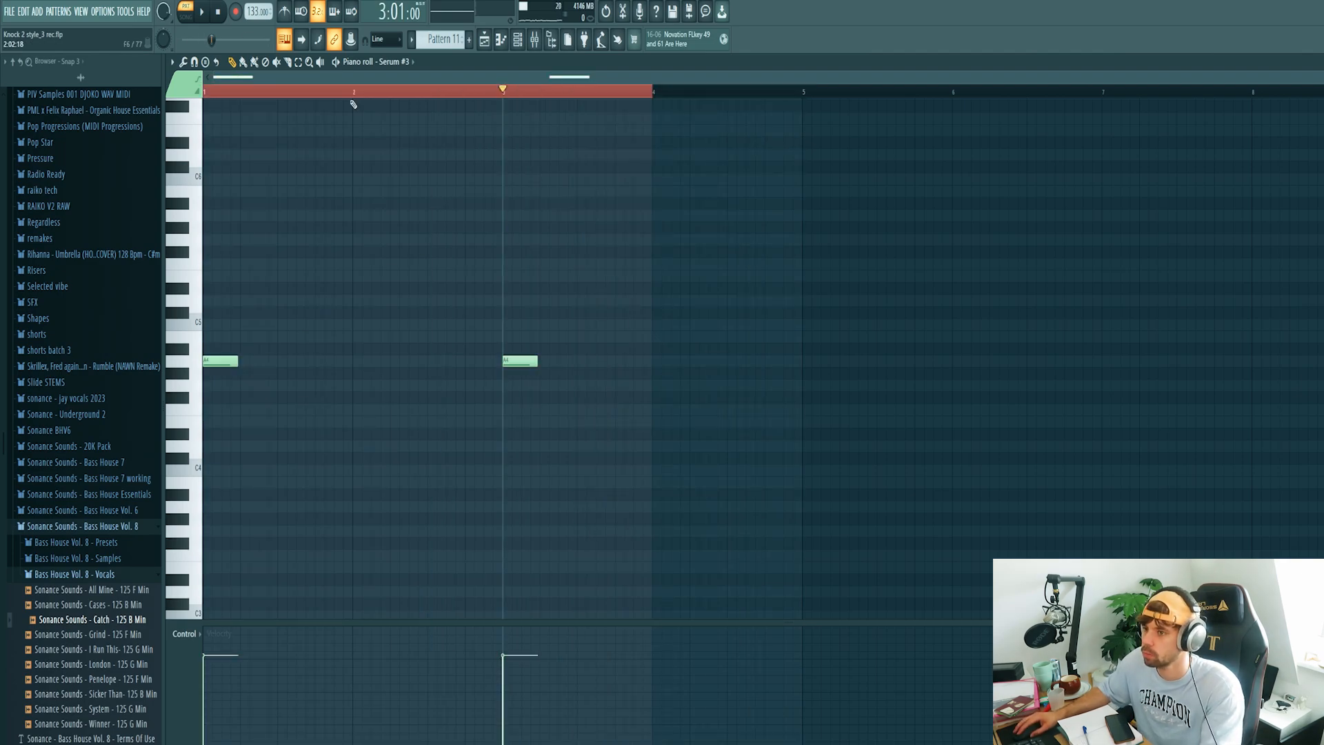
Place Pattern 11 at bar 9 on Track 8 of the playlist and play the arrangement
key("F5")
left_click(442, 91)
key("space")
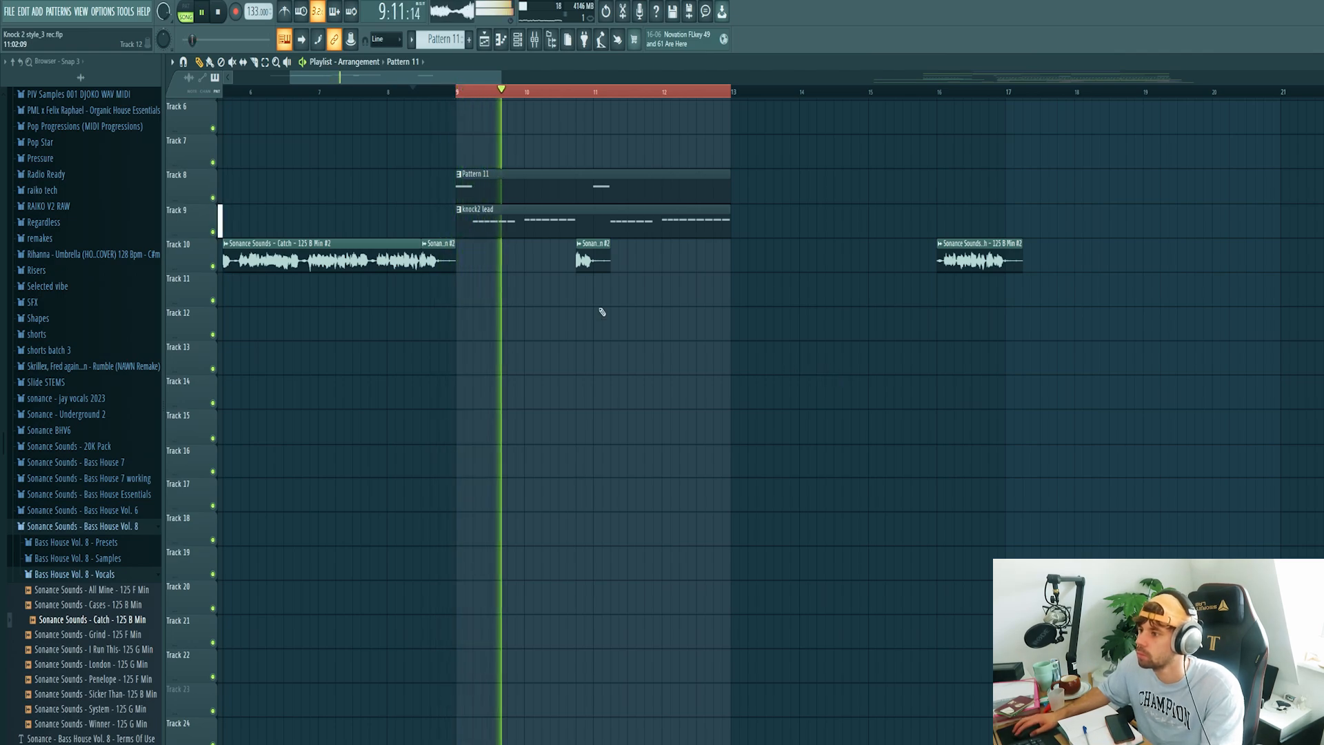
scroll(468, 324, "up", 2)
scroll(468, 332, "up", 2)
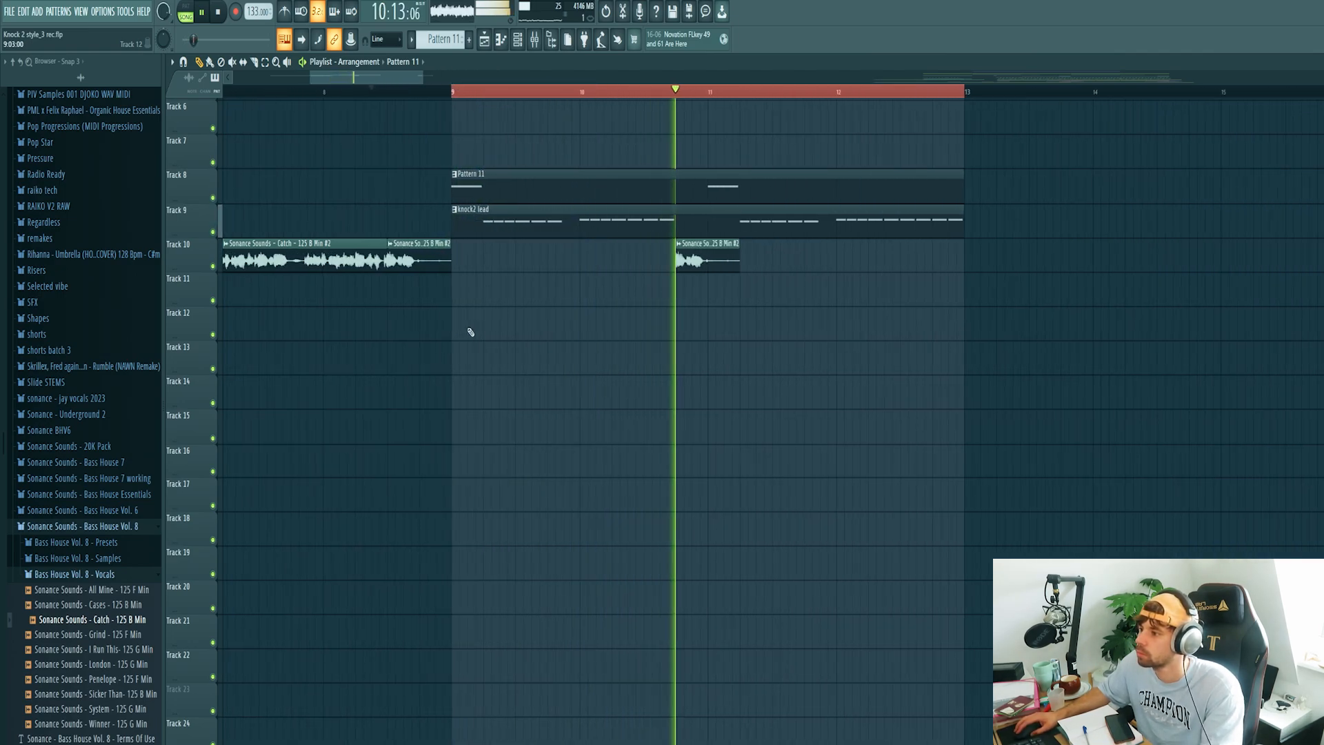
key("space")
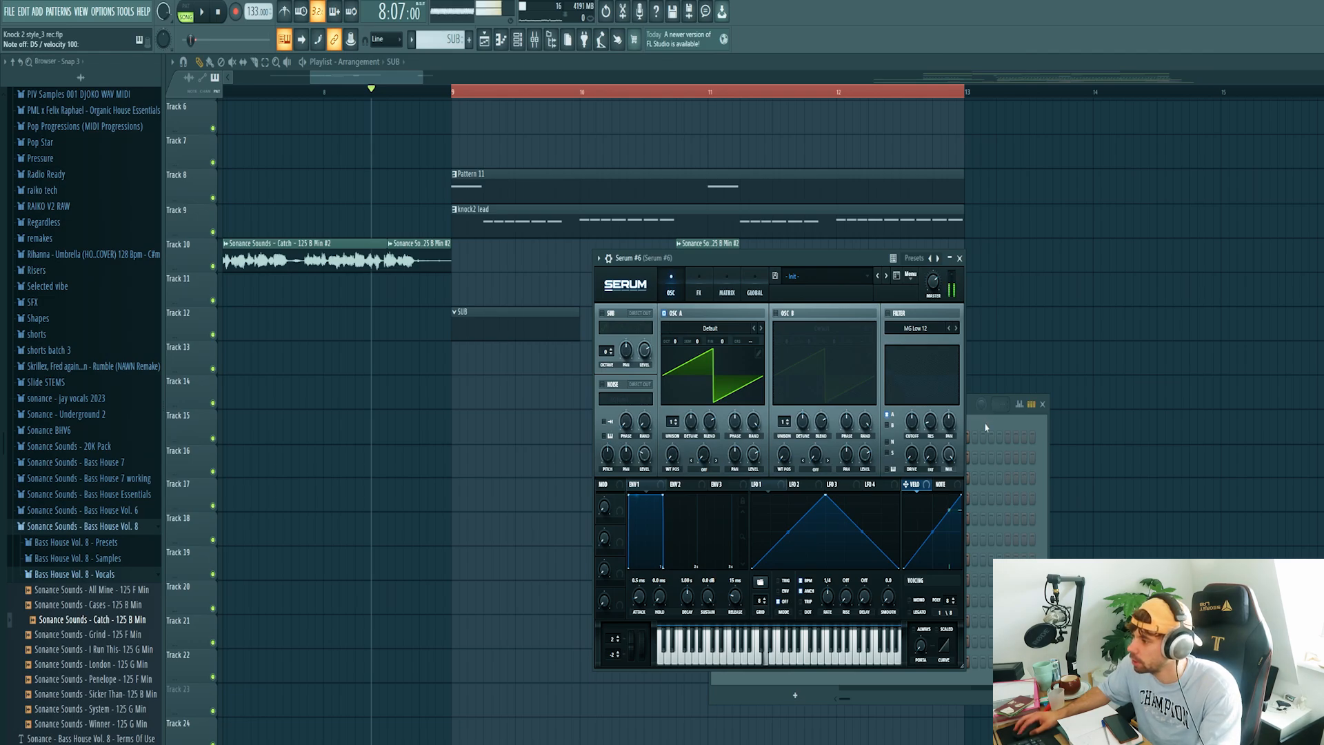
Paste the lead notes into the Serum #6 channel of the SUB pattern and play it in pattern mode
left_click(986, 427)
left_click(798, 482)
left_click(798, 480)
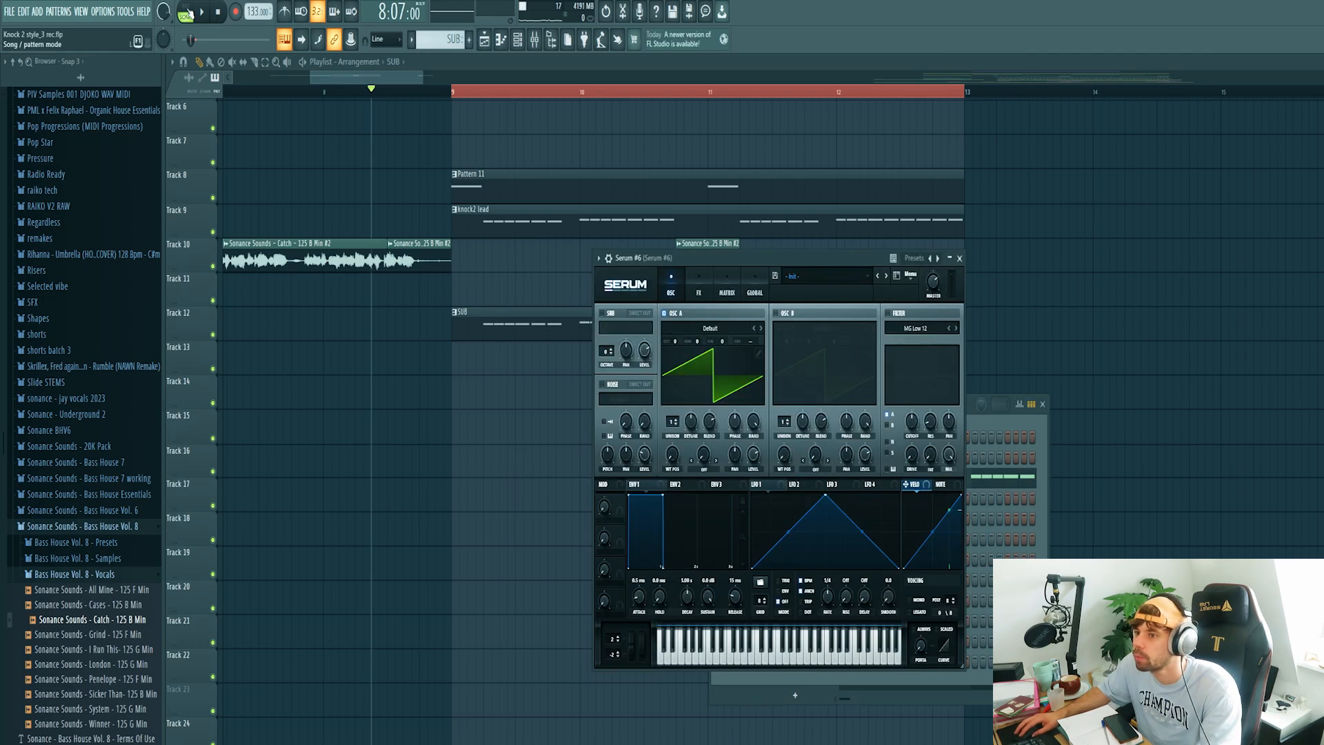
left_click(185, 15)
key("space")
Audition "Bass - Calling" from Sonance Sounds - Bass House Vol. 8 in Serum #6, switch to "Bass - Catch", and close the plugin
left_click(830, 277)
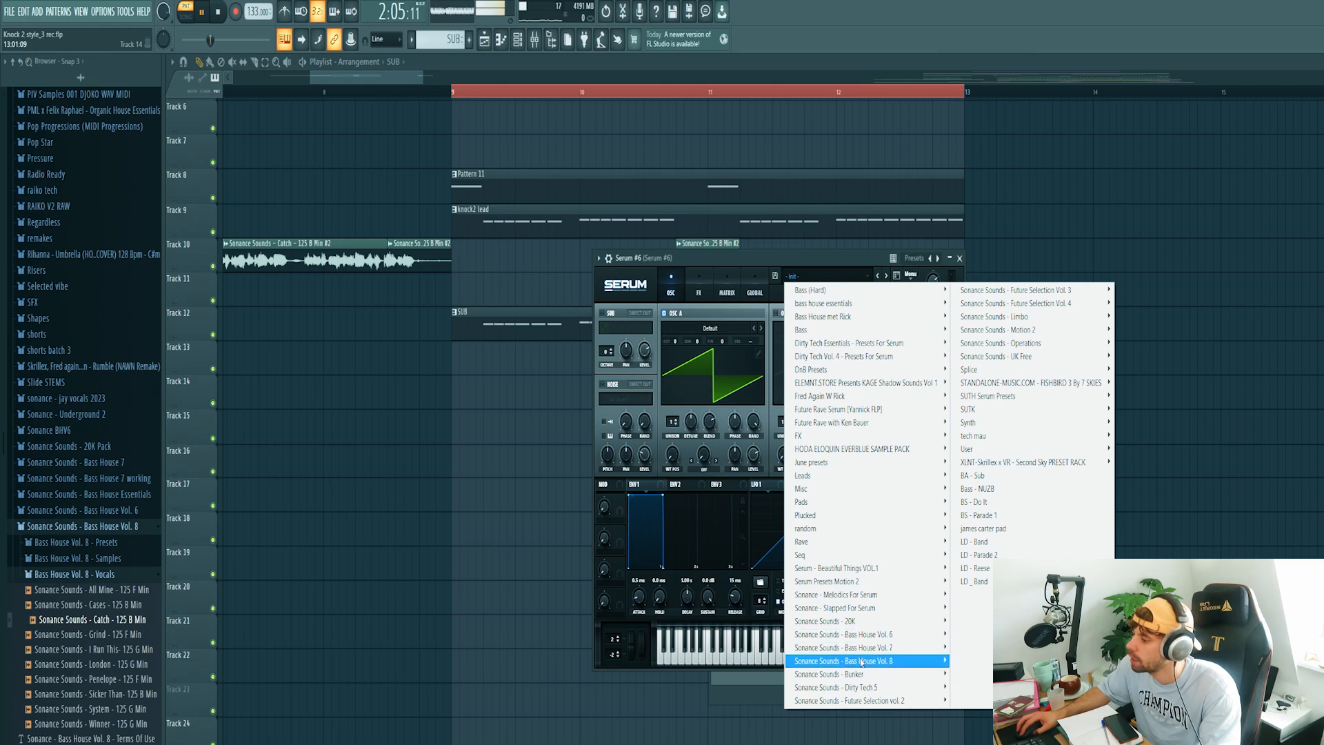
mouse_move(890, 661)
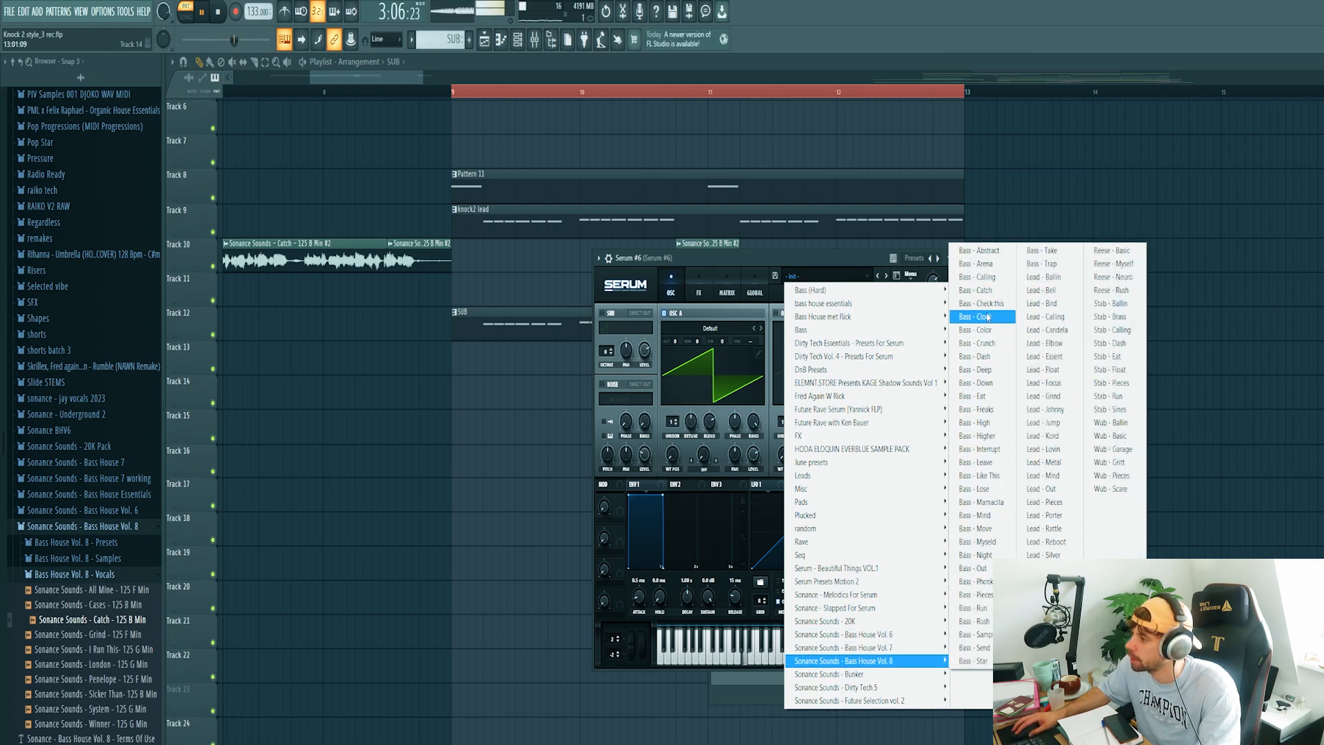
left_click(976, 277)
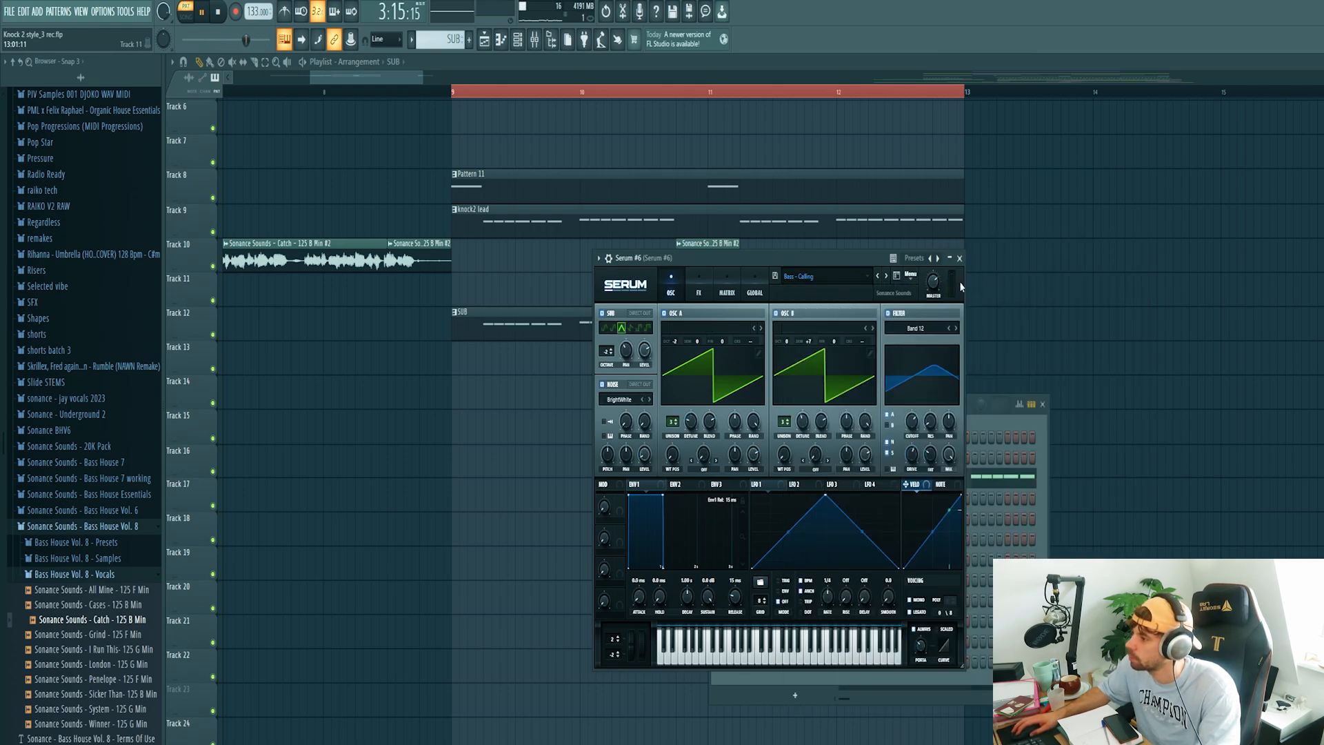
left_click(886, 279)
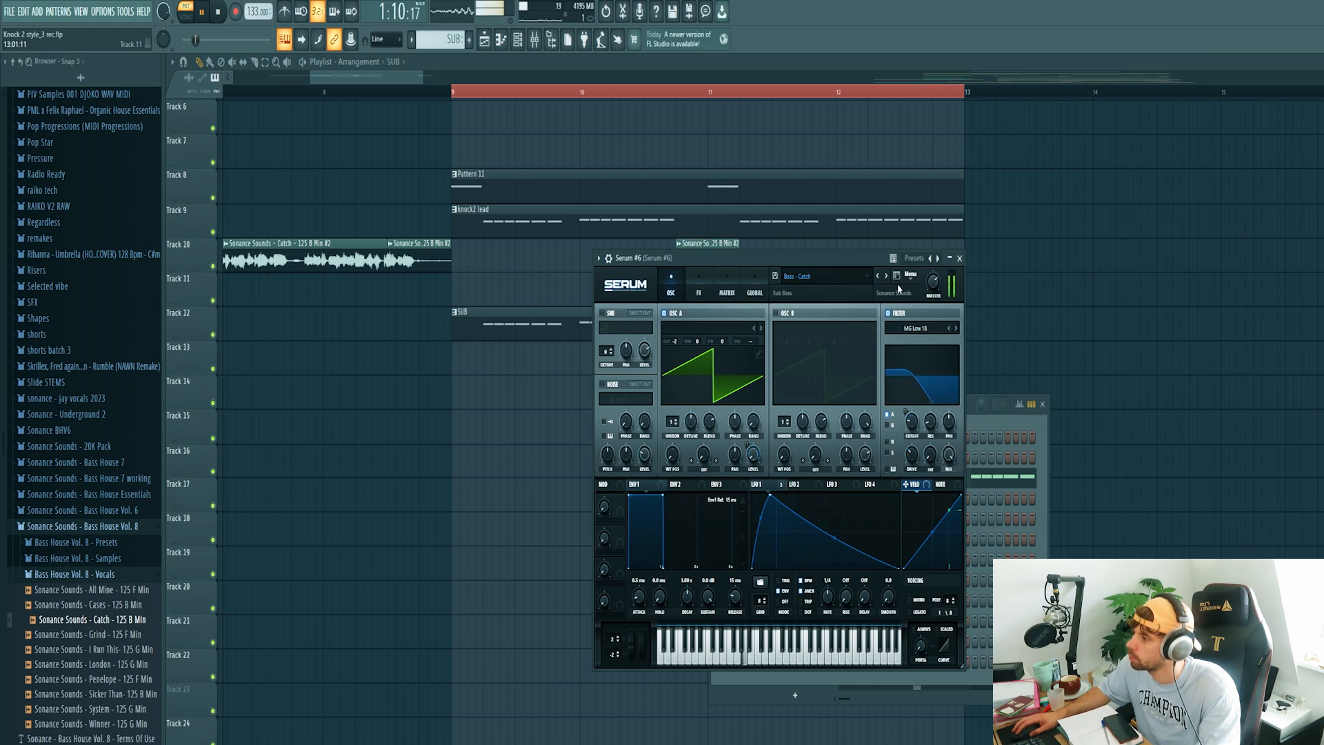
left_click(882, 338)
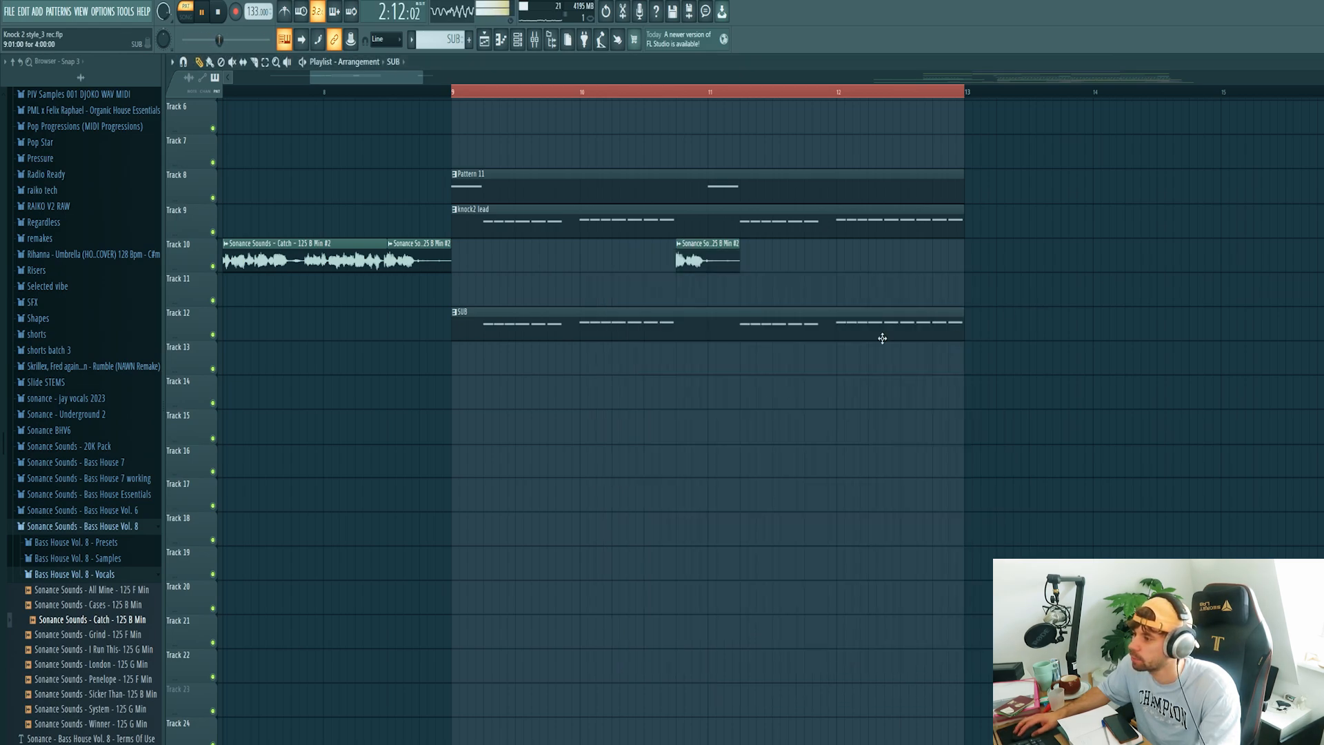
Trim the start of the SUB clip on Track 12 to bar 11 and set the song playhead to bar 9
key("space")
left_click_drag(452, 325, 709, 324)
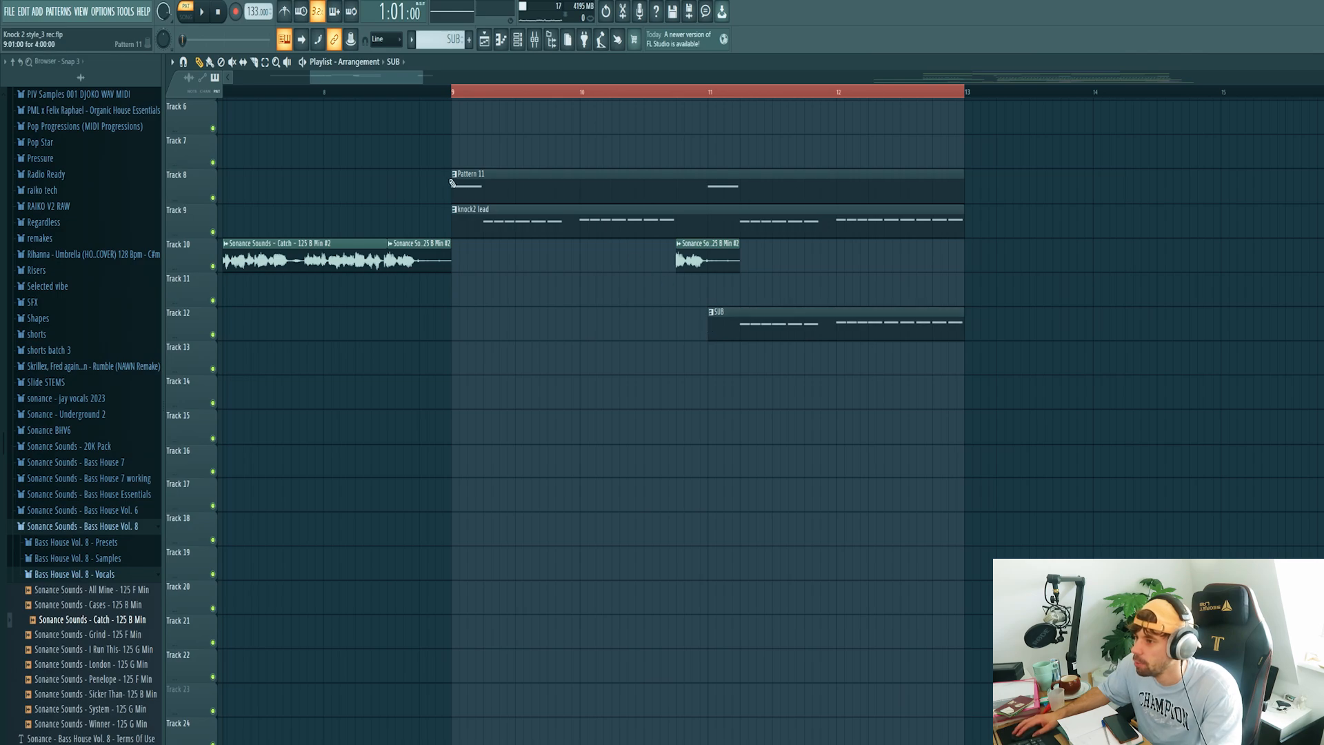
left_click(452, 96)
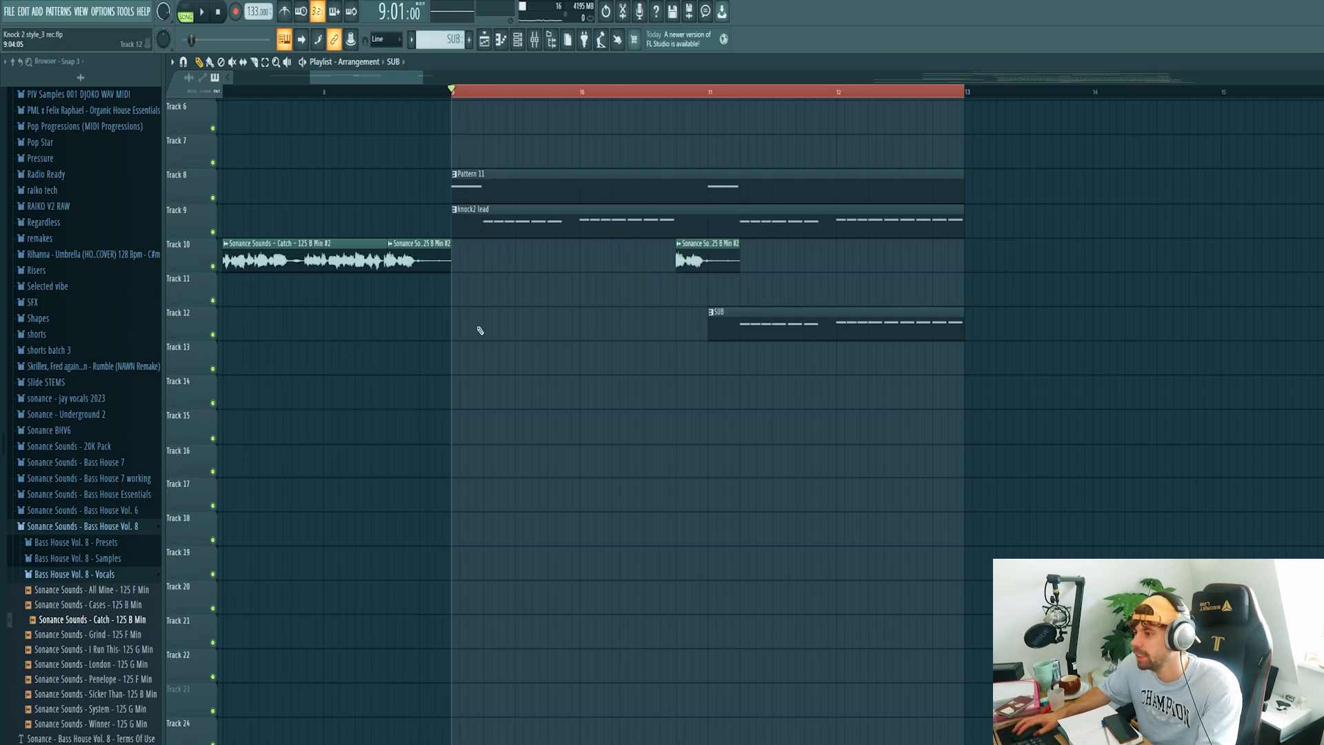
Open Endless Smile on the knock2 lead's mixer track, test its intensity up to about 58% during playback, and return it to 0%
left_click(485, 222)
key("F9")
left_click_drag(449, 239, 725, 237)
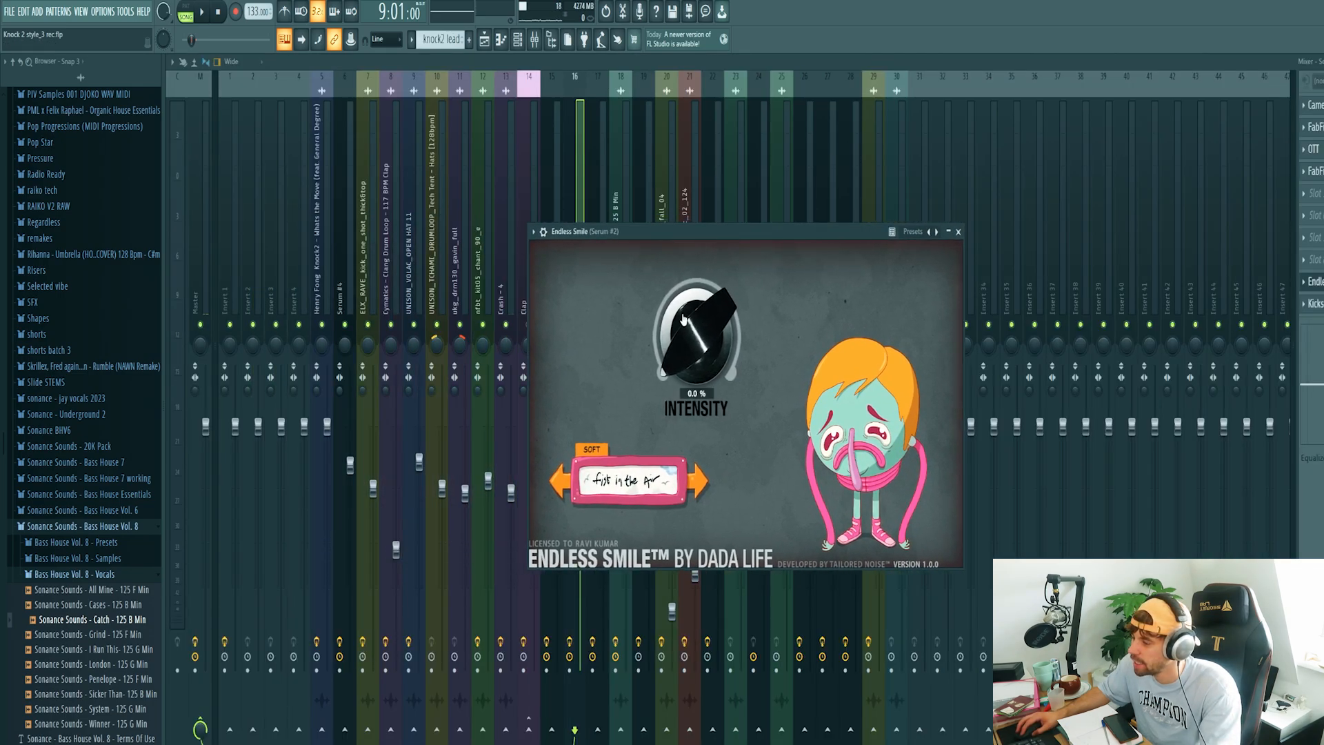
left_click_drag(680, 346, 697, 269)
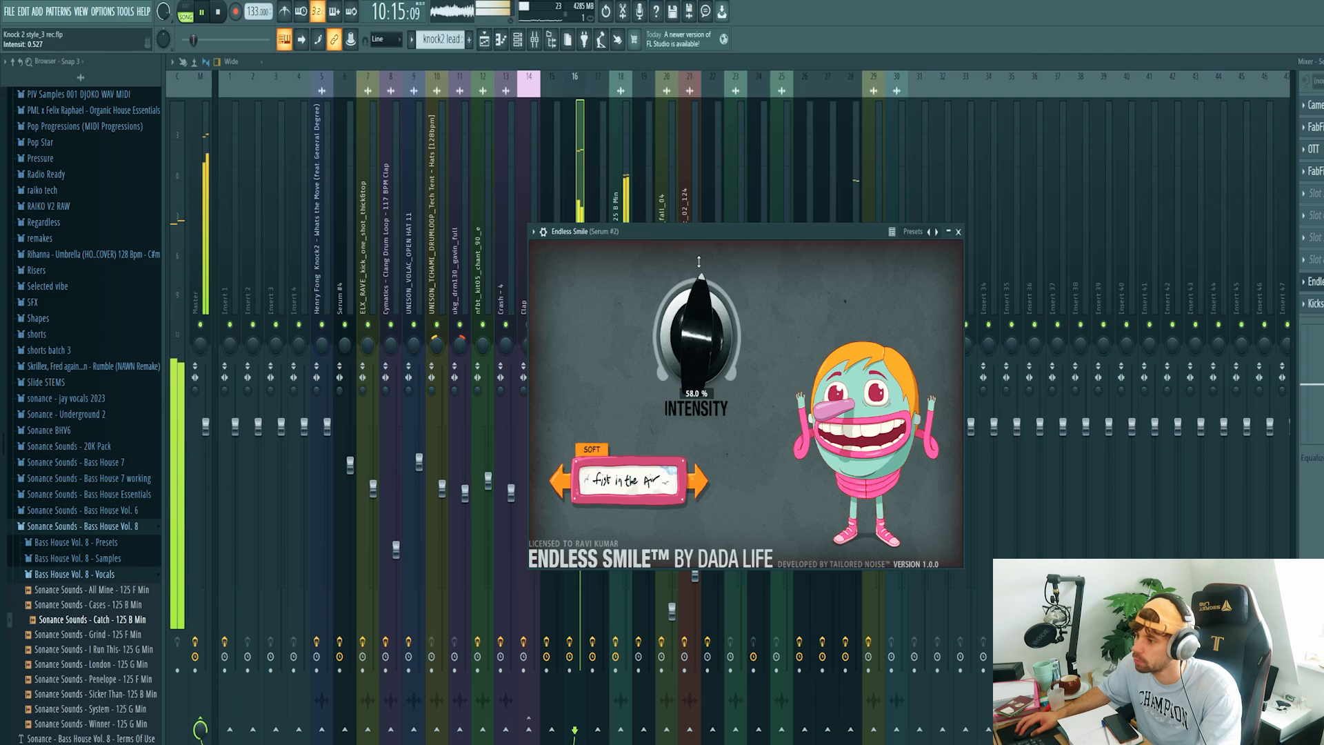
left_click_drag(699, 261, 699, 359)
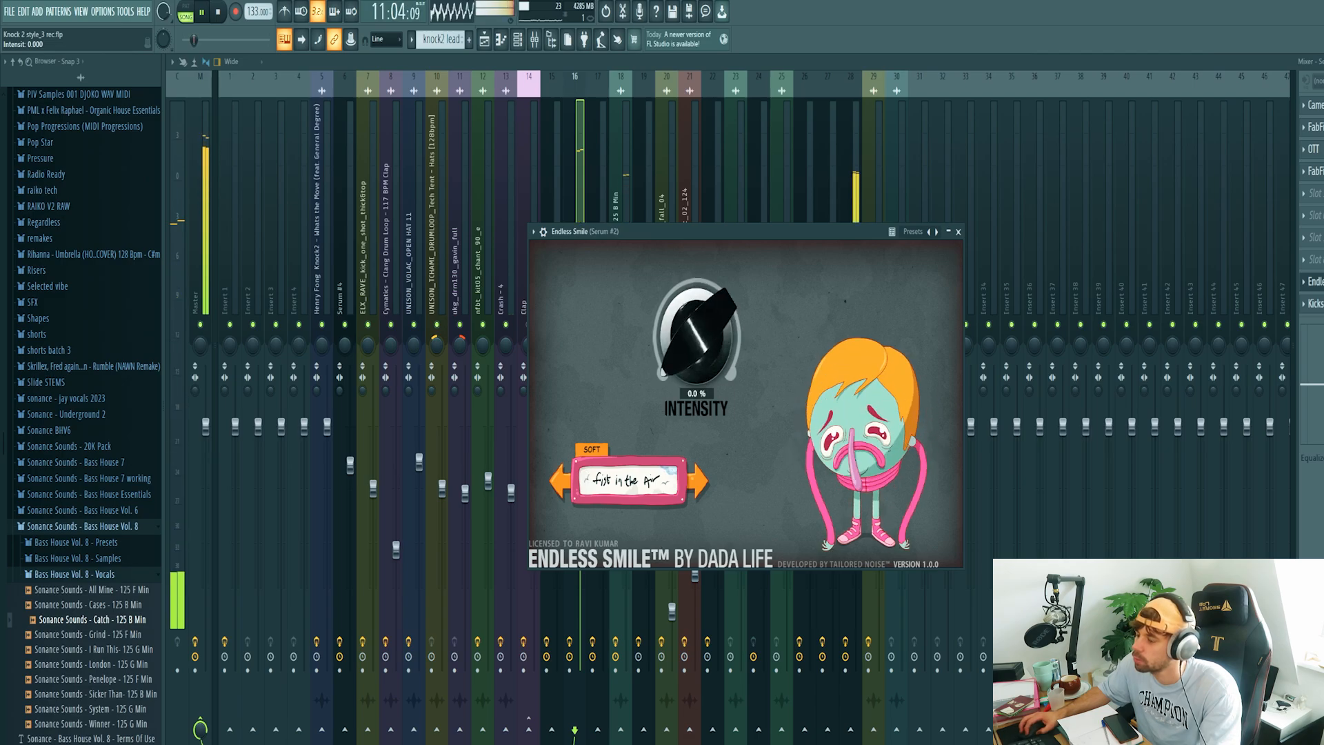
Create an automation clip for the last tweaked parameter, the Endless Smile intensity, across bars 9 to 12
left_click(125, 11)
mouse_move(178, 172)
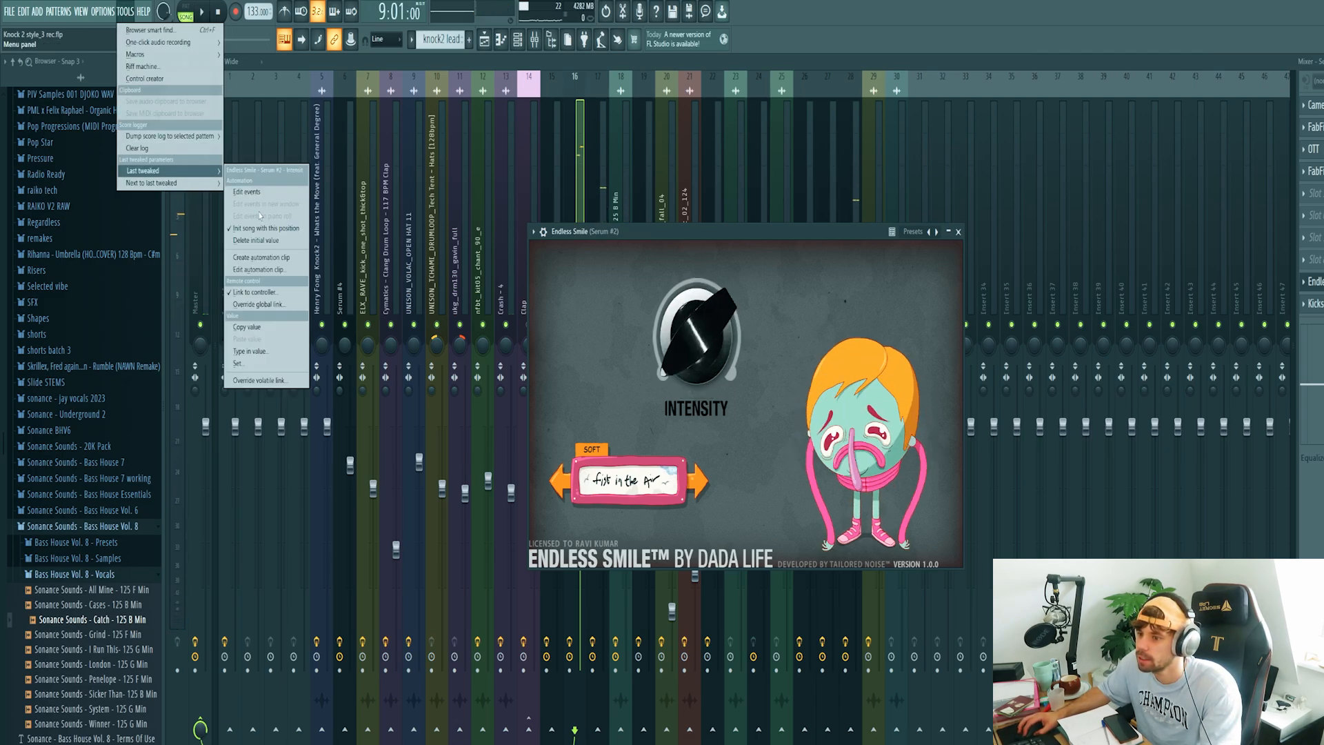
left_click(265, 258)
Shape the Endless Smile automation as a curved rise to about 55% just before bar 11, dropping to zero at bar 11
left_click(484, 42)
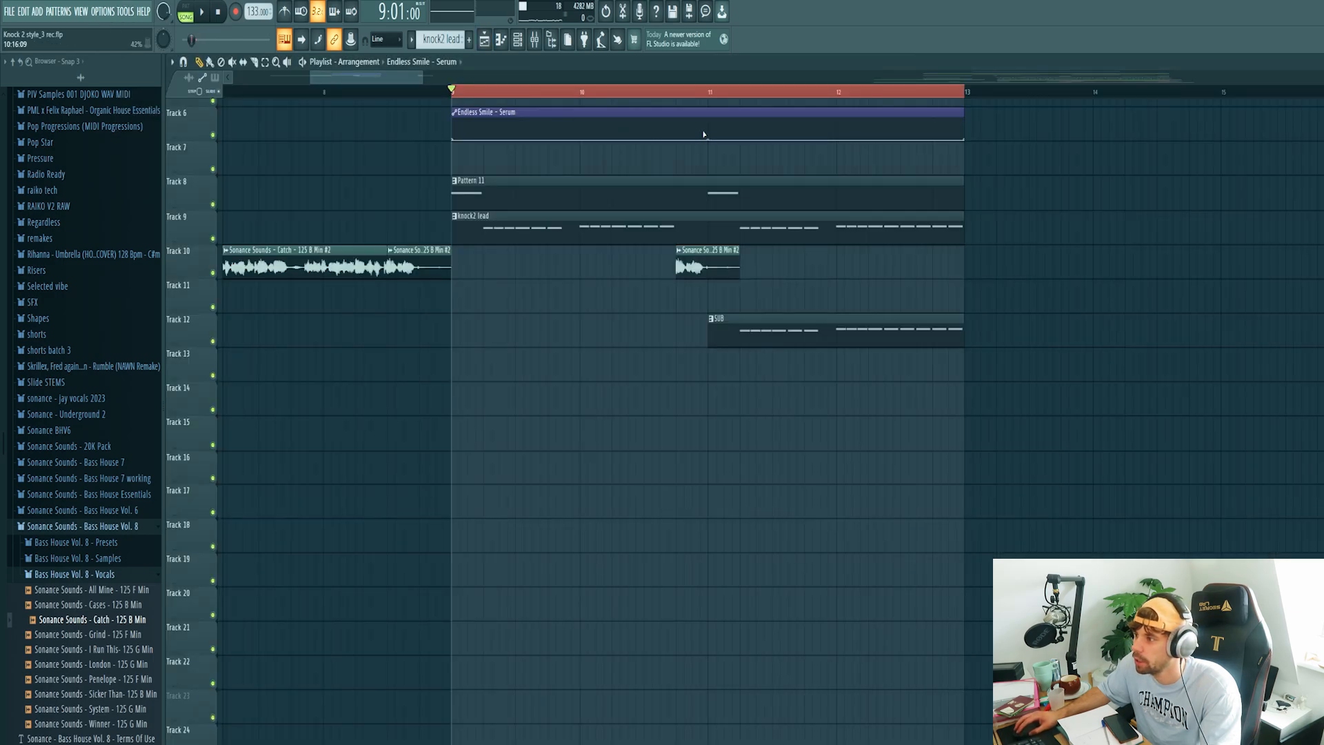
mouse_move(704, 135)
left_mouse_down()
mouse_move(709, 125)
mouse_move(680, 129)
mouse_move(711, 159)
left_mouse_up()
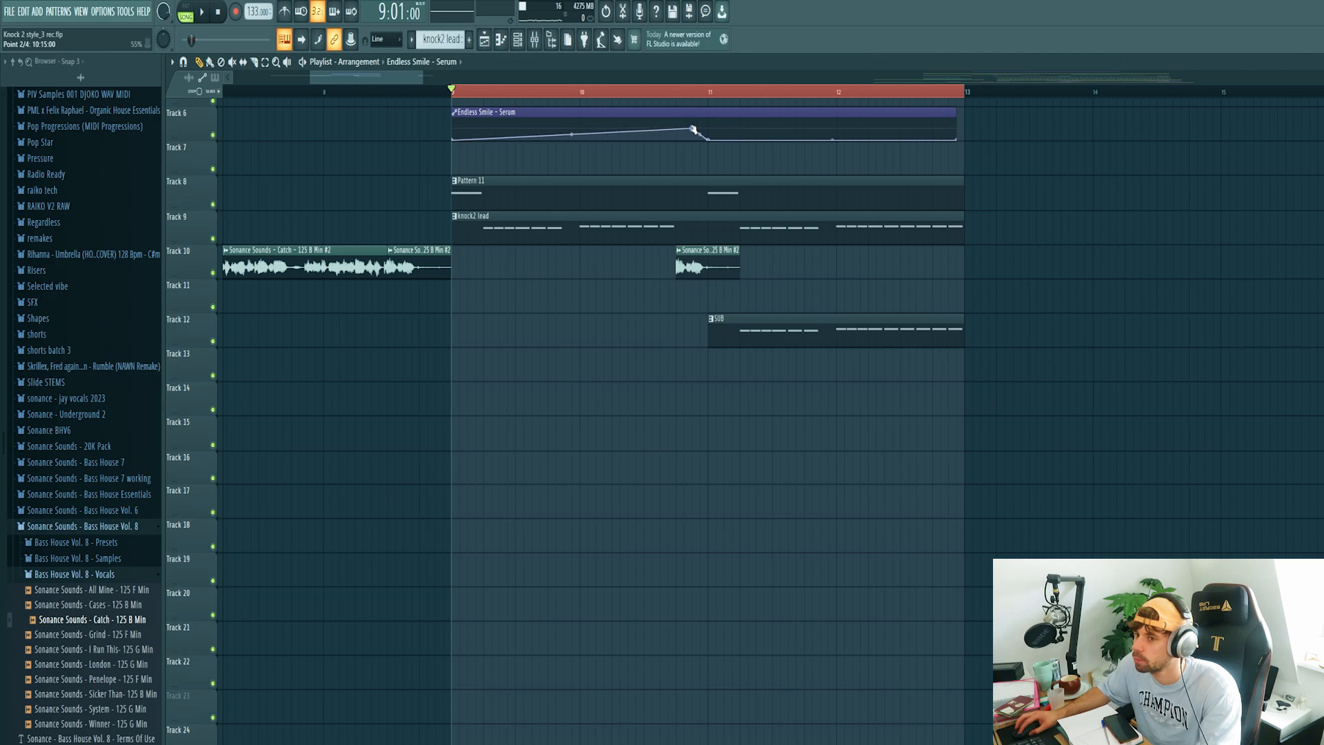
right_click(580, 185)
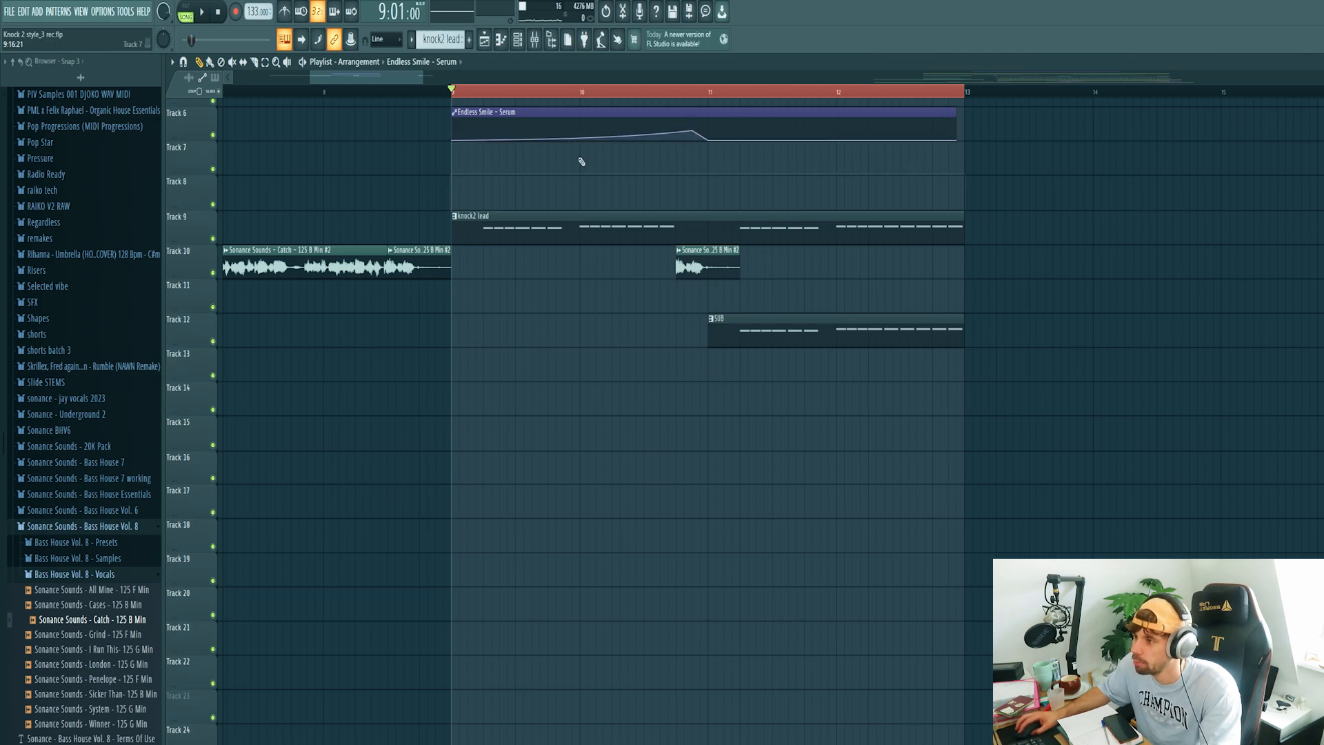
key("ctrl+z")
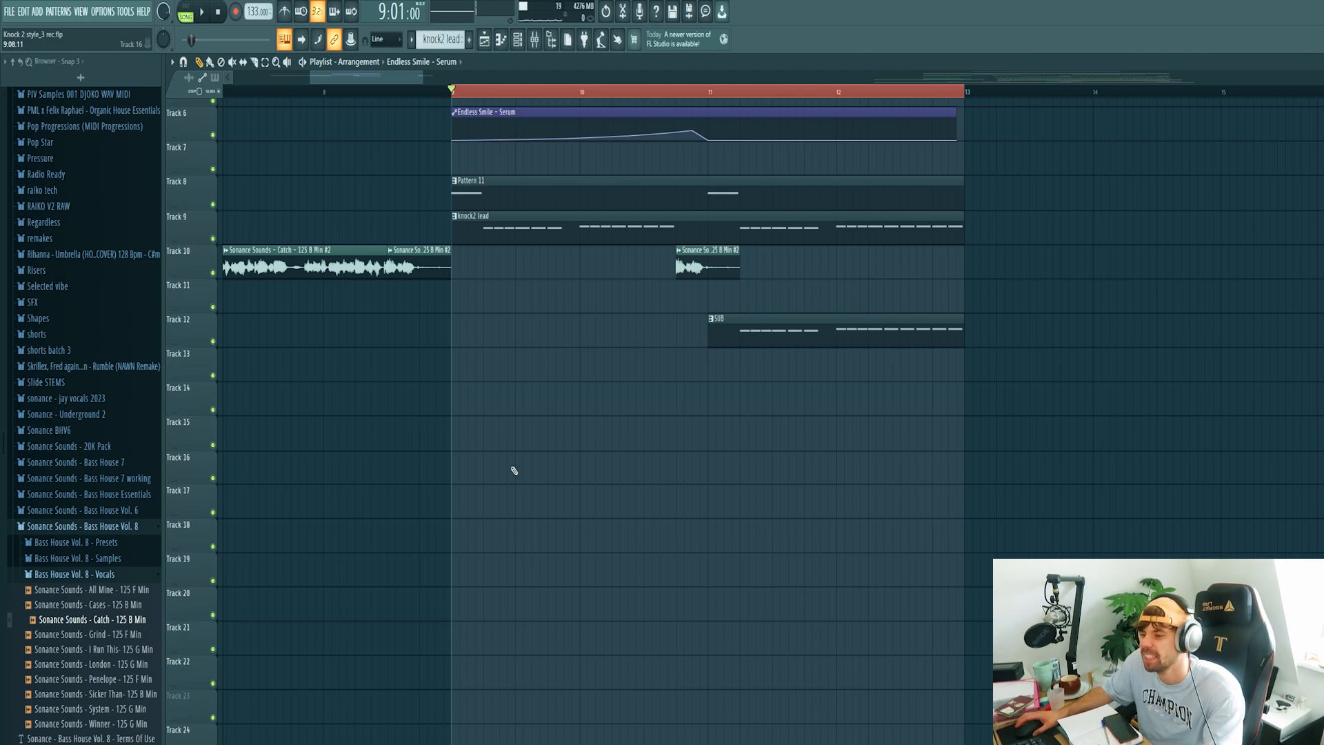
Play the arrangement from bar 9 to check the intensity build, and hide the playlist
key("space")
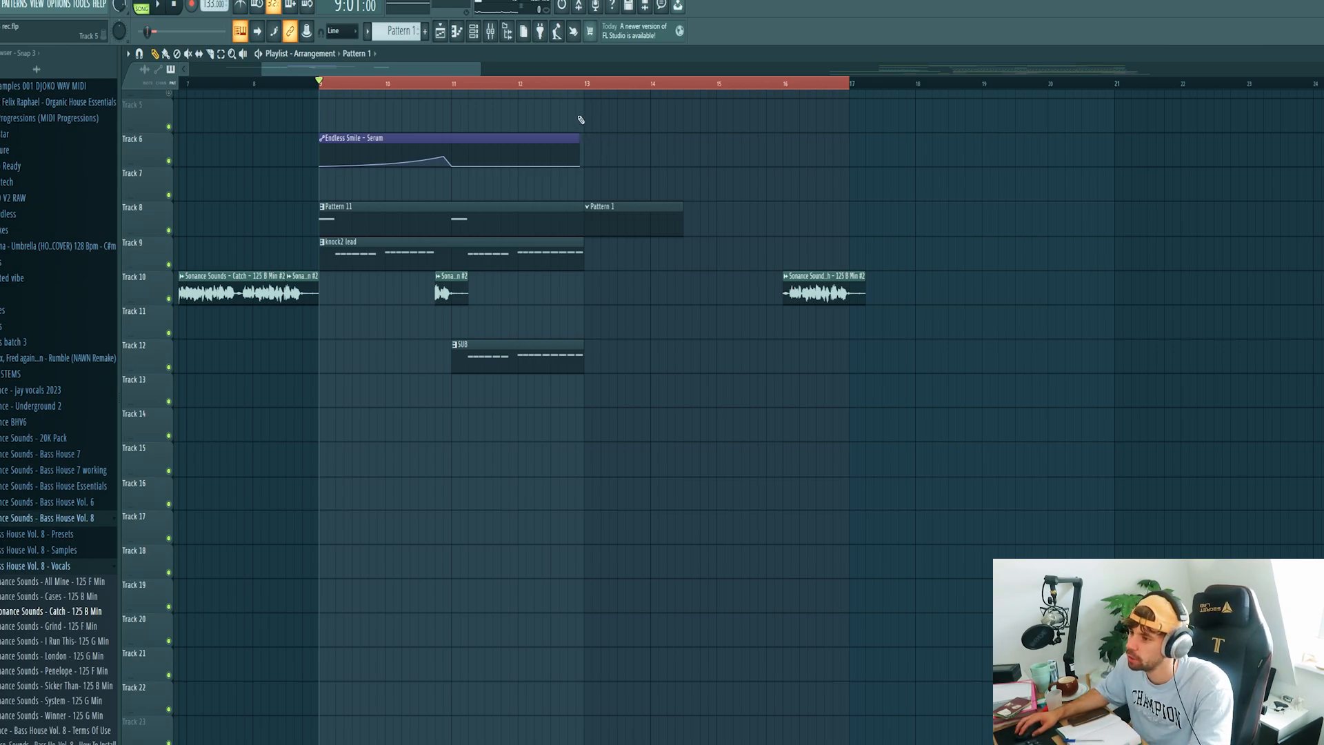
key("F5")
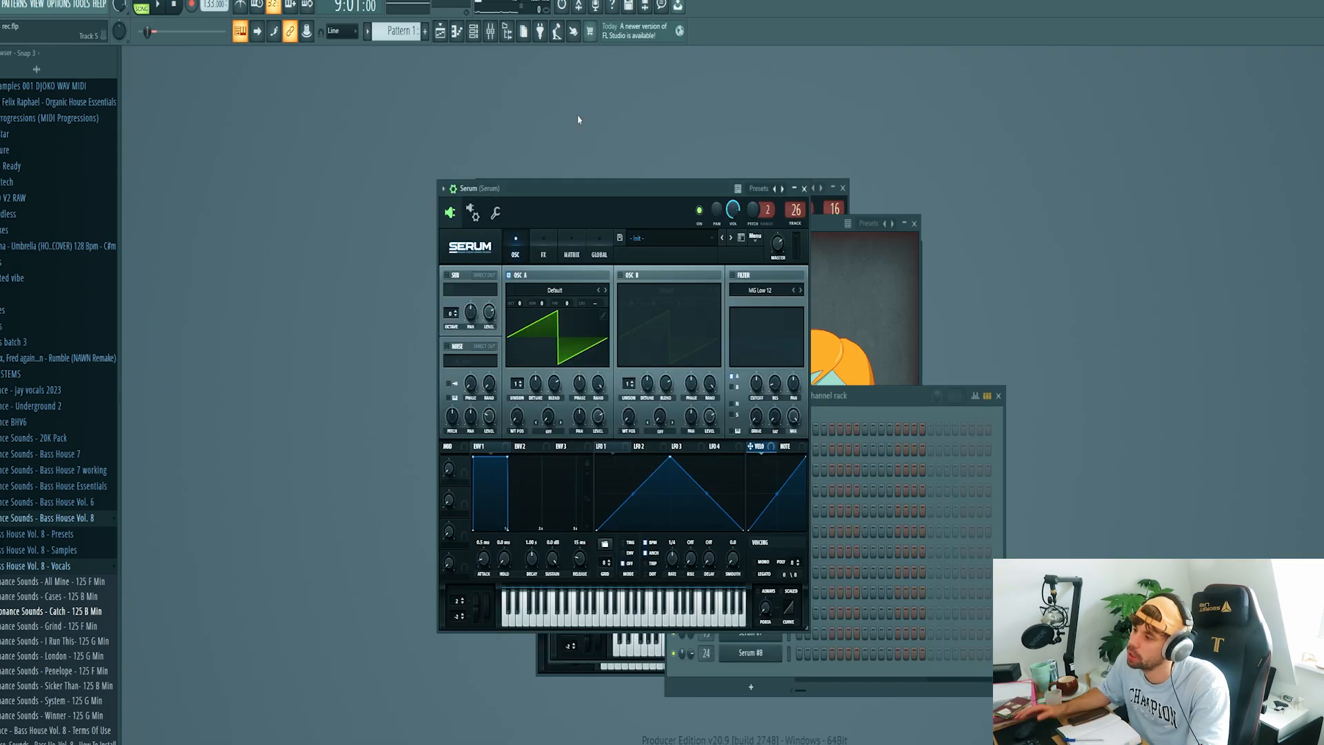
Load a Sonance Sounds - Bass House Vol. 8 lead preset into the first Serum, advancing two presets past Lead - Pieces
left_click_drag(626, 193, 642, 195)
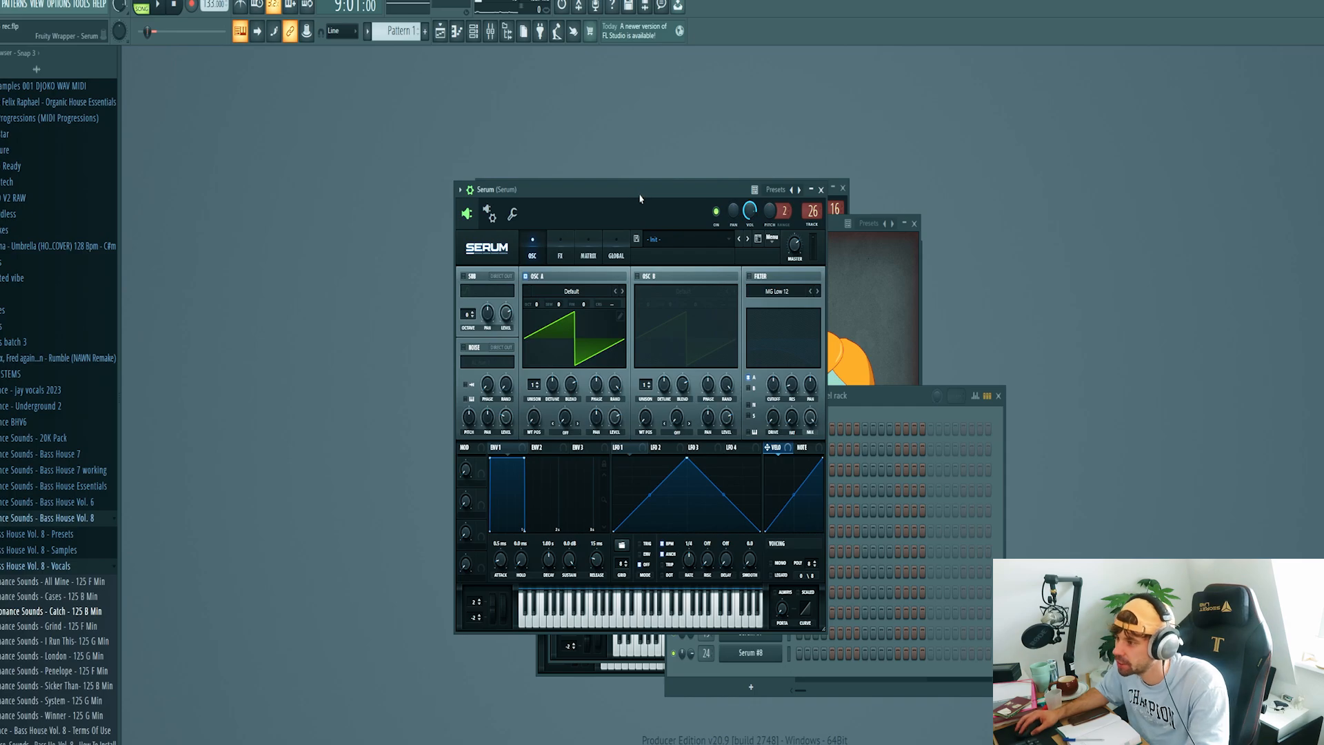
left_click(681, 244)
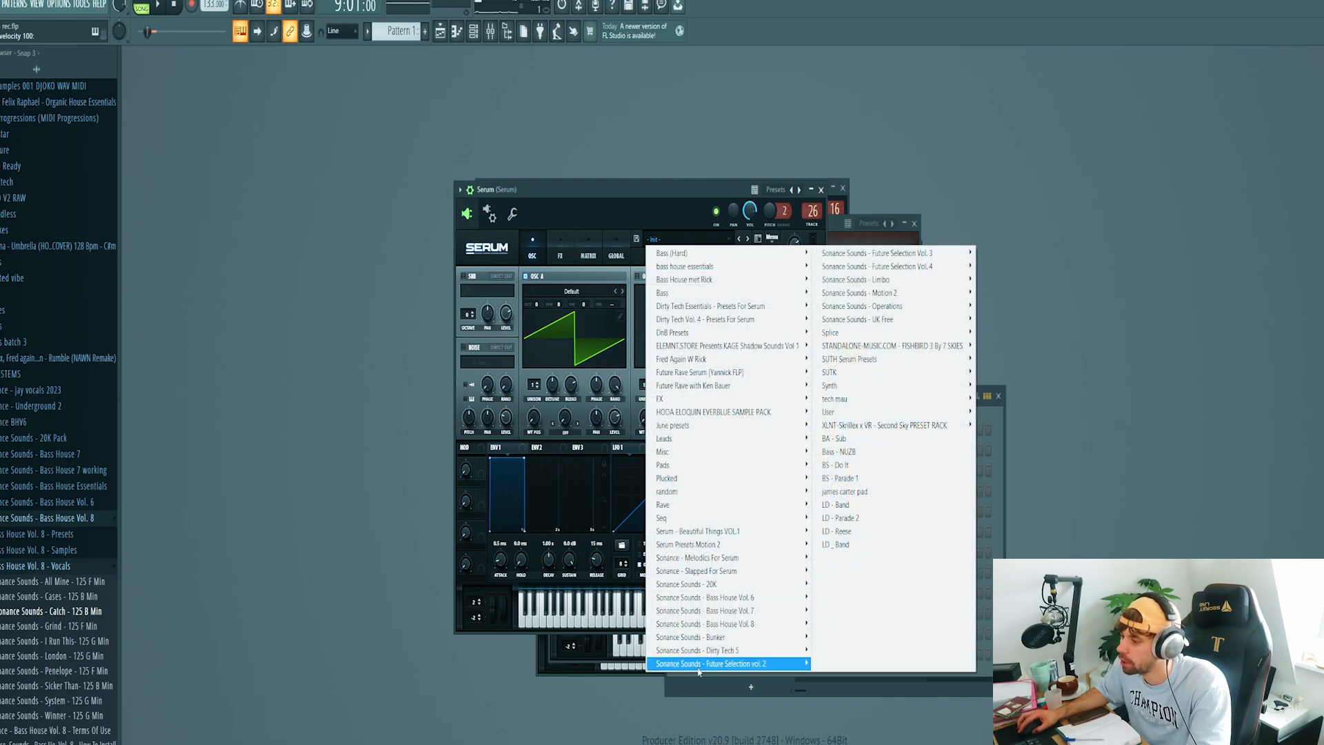
mouse_move(731, 623)
left_click(905, 465)
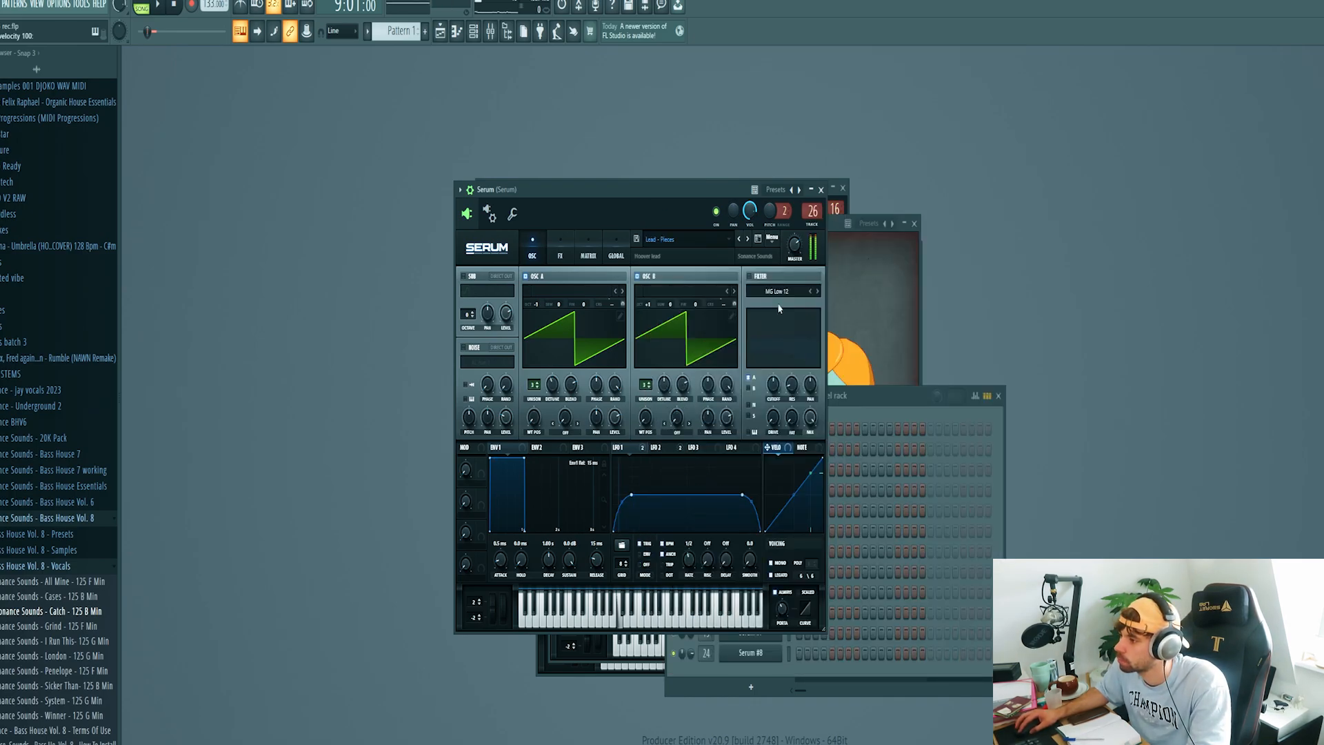
left_click(749, 238)
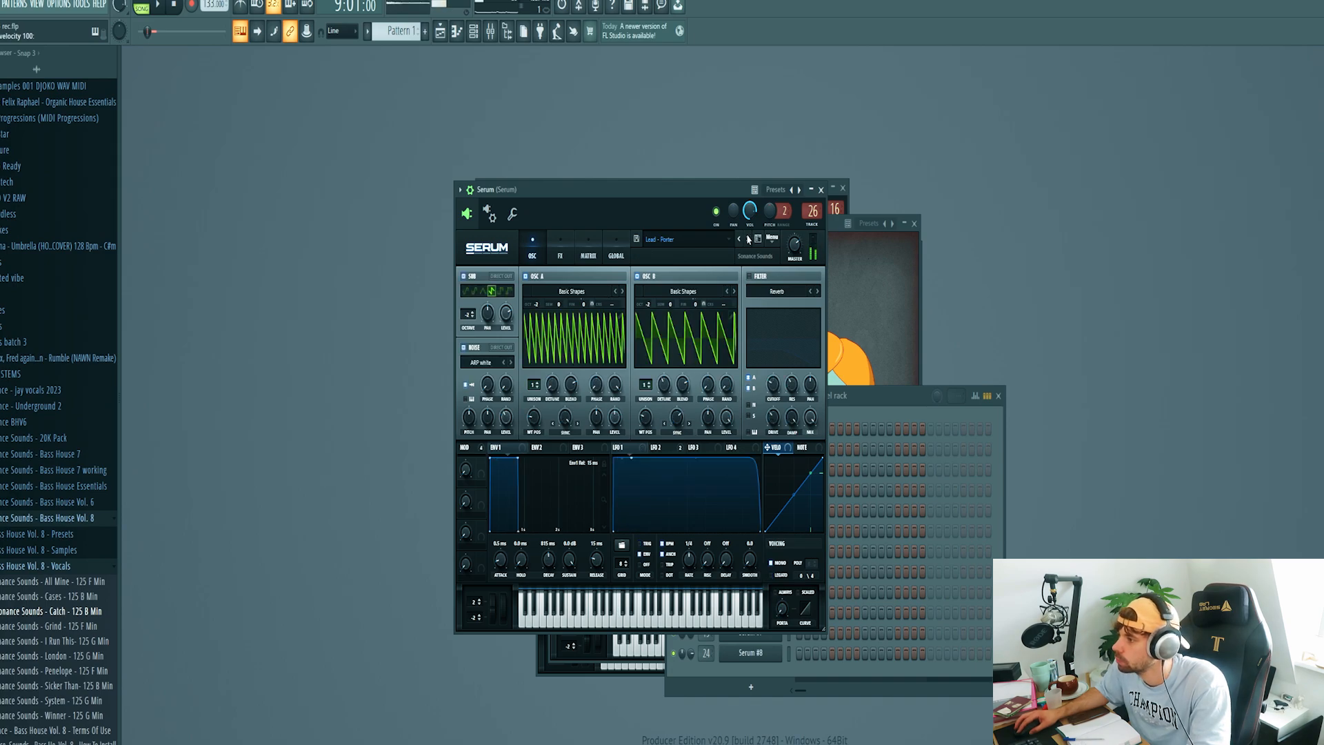
left_click(749, 239)
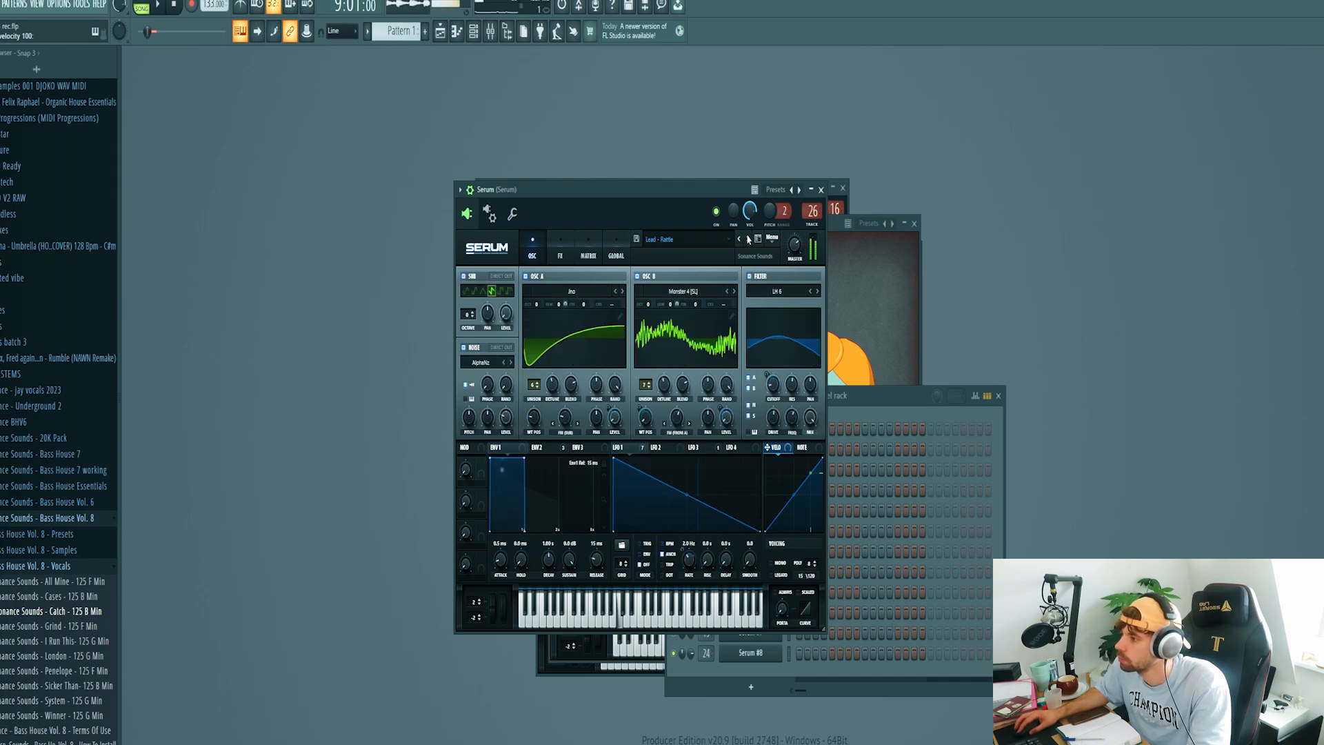
Place an A5 note at the start of Serum's Pattern 1, extend it to two bars, and play it
left_click(881, 406)
key("F7")
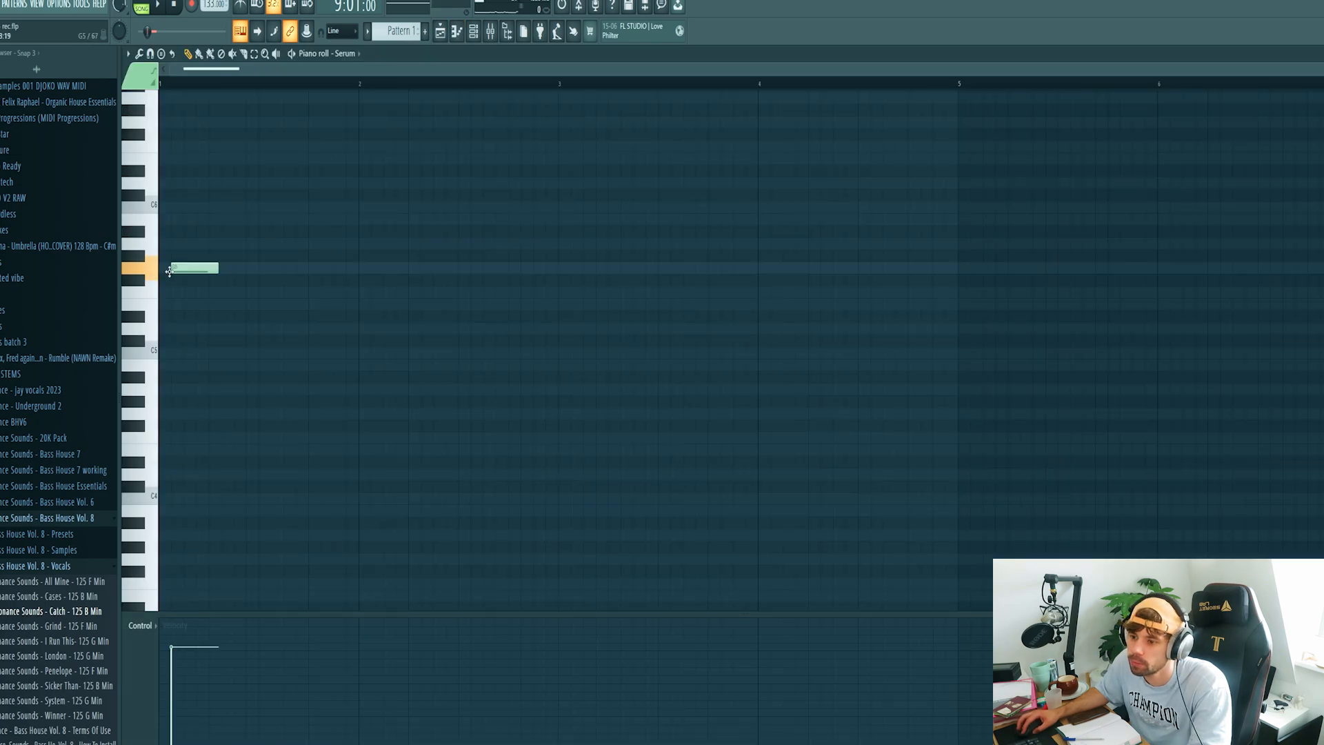
left_click_drag(54, 312, 37, 235)
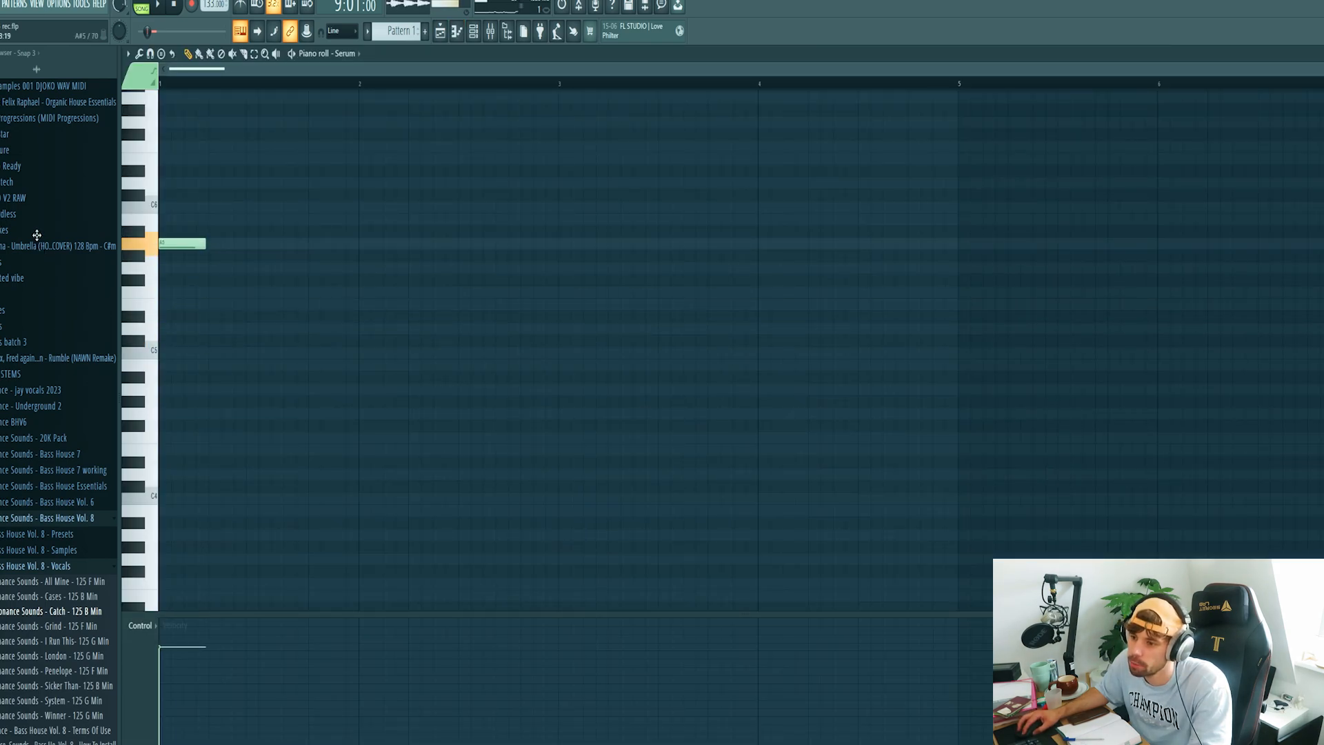
left_click_drag(203, 242, 531, 228)
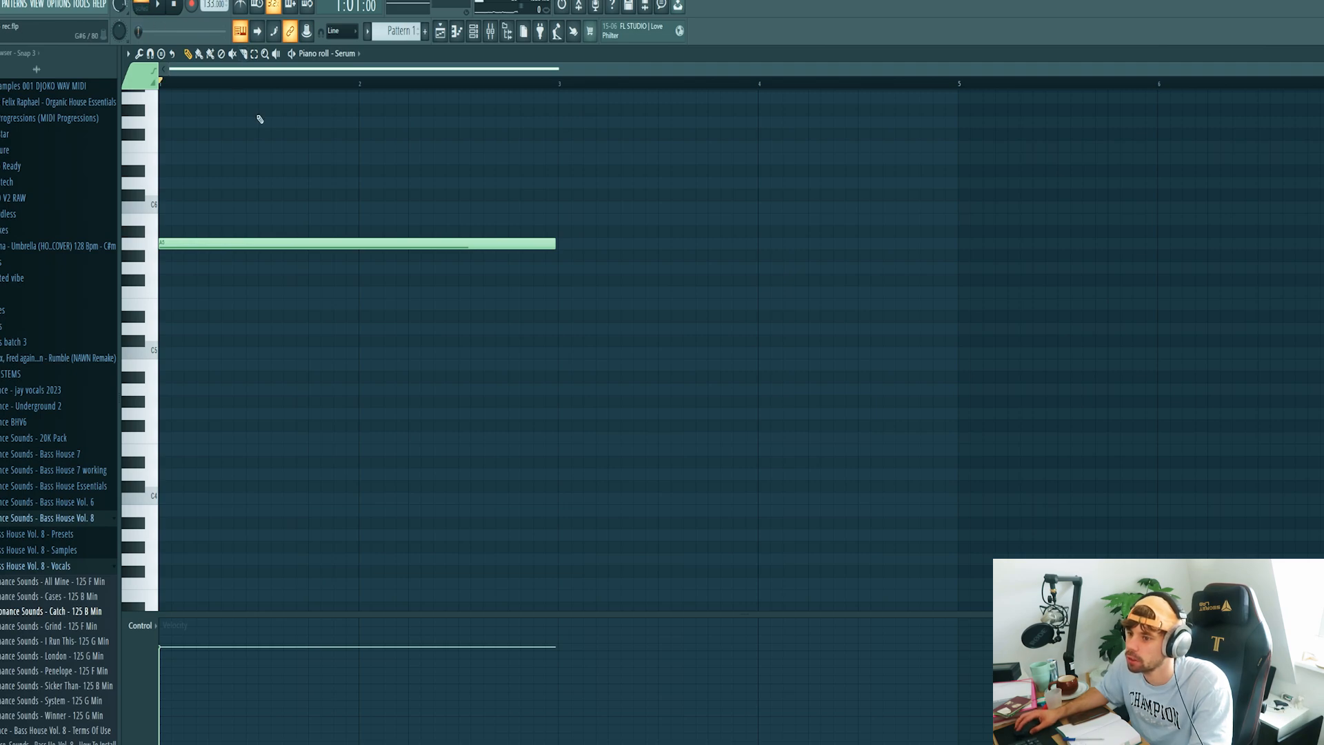
key("space")
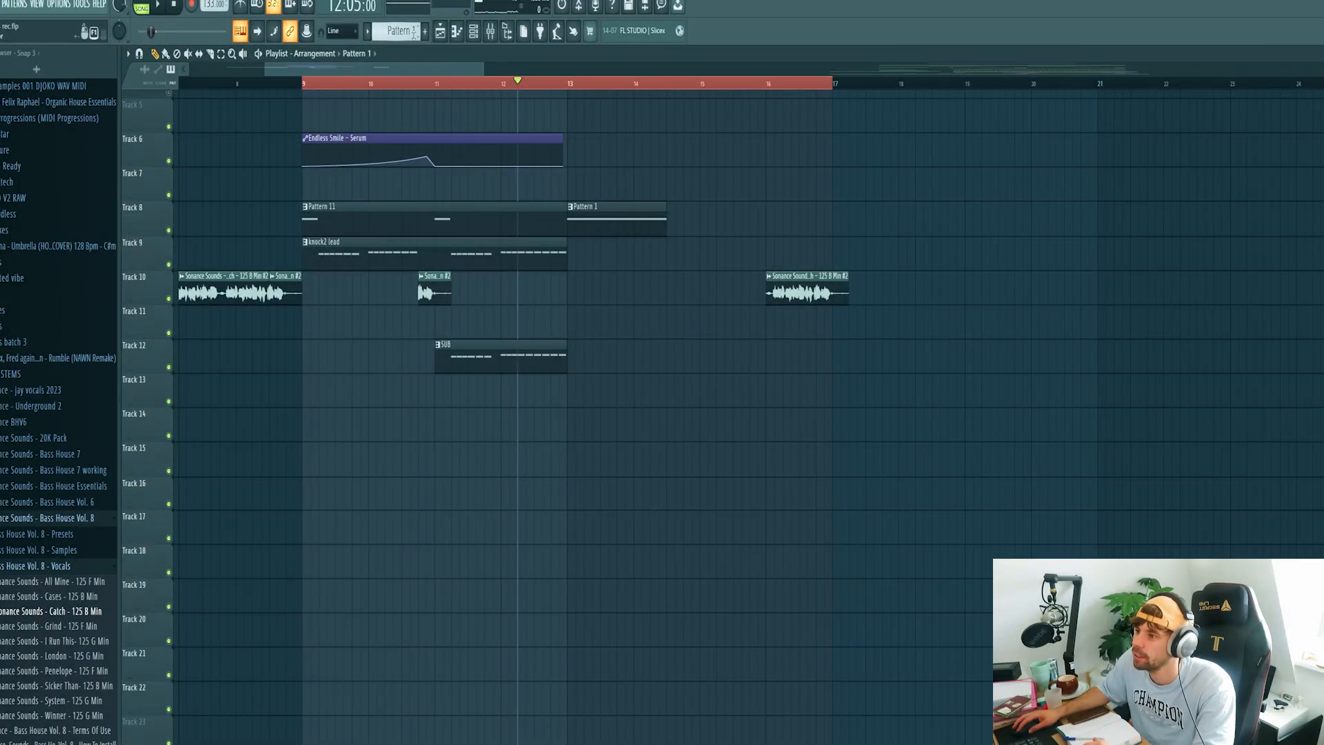
Switch to the 808 bass pattern and load the Bass - Lose preset from Sonance Sounds - Bass House Vol. 8 into Serum #4
right_click(396, 30)
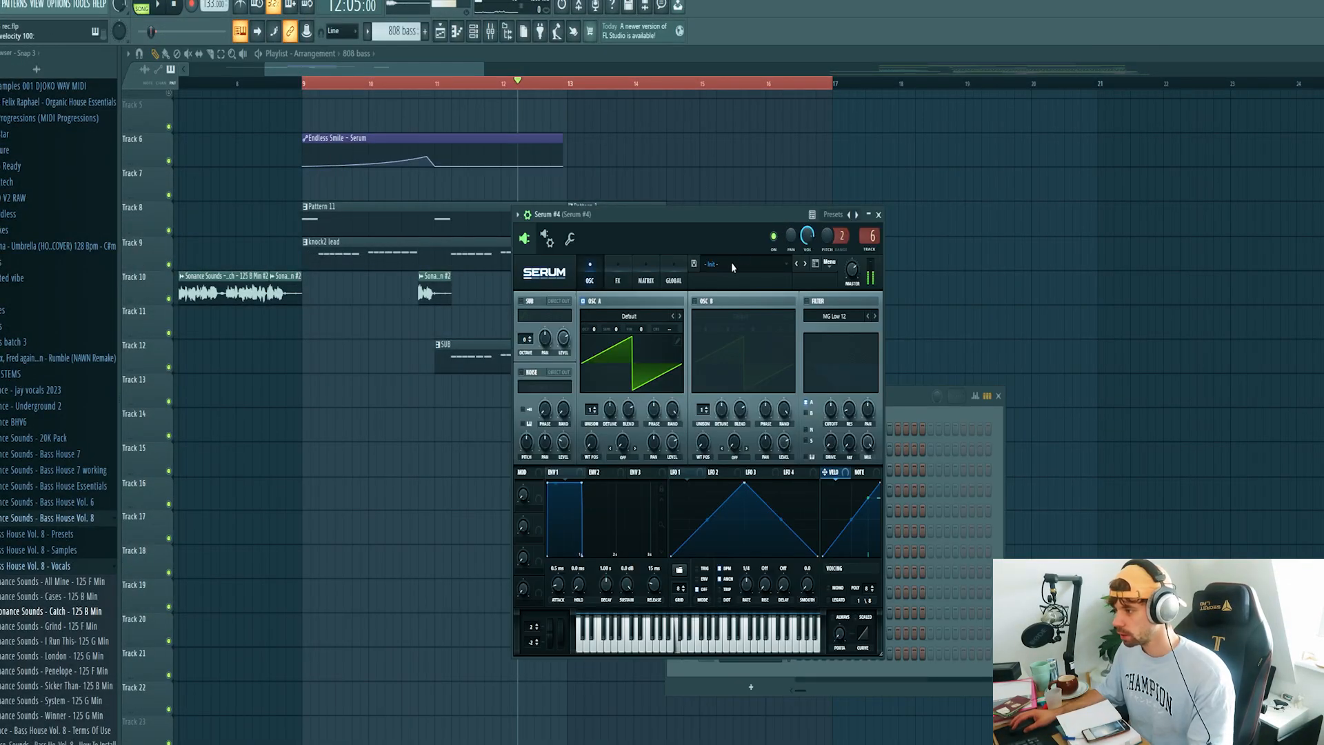
left_click(732, 265)
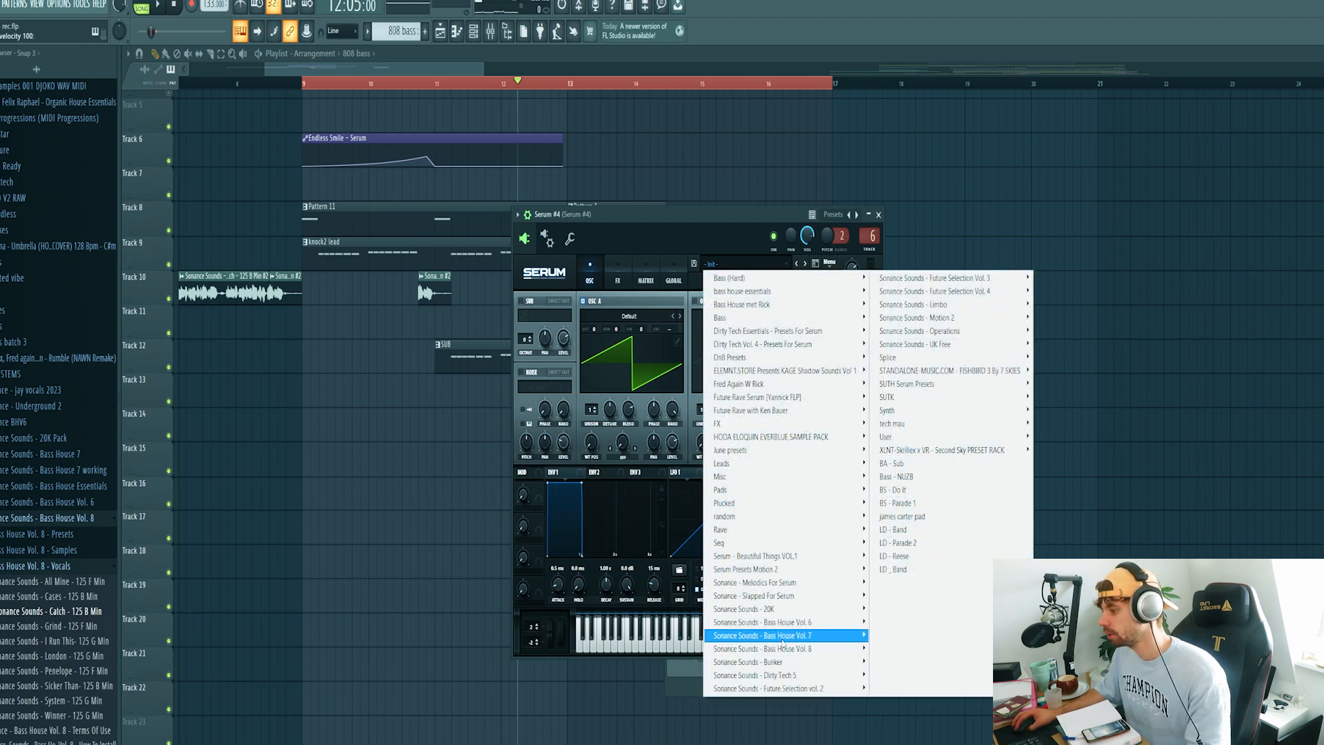
left_click(897, 383)
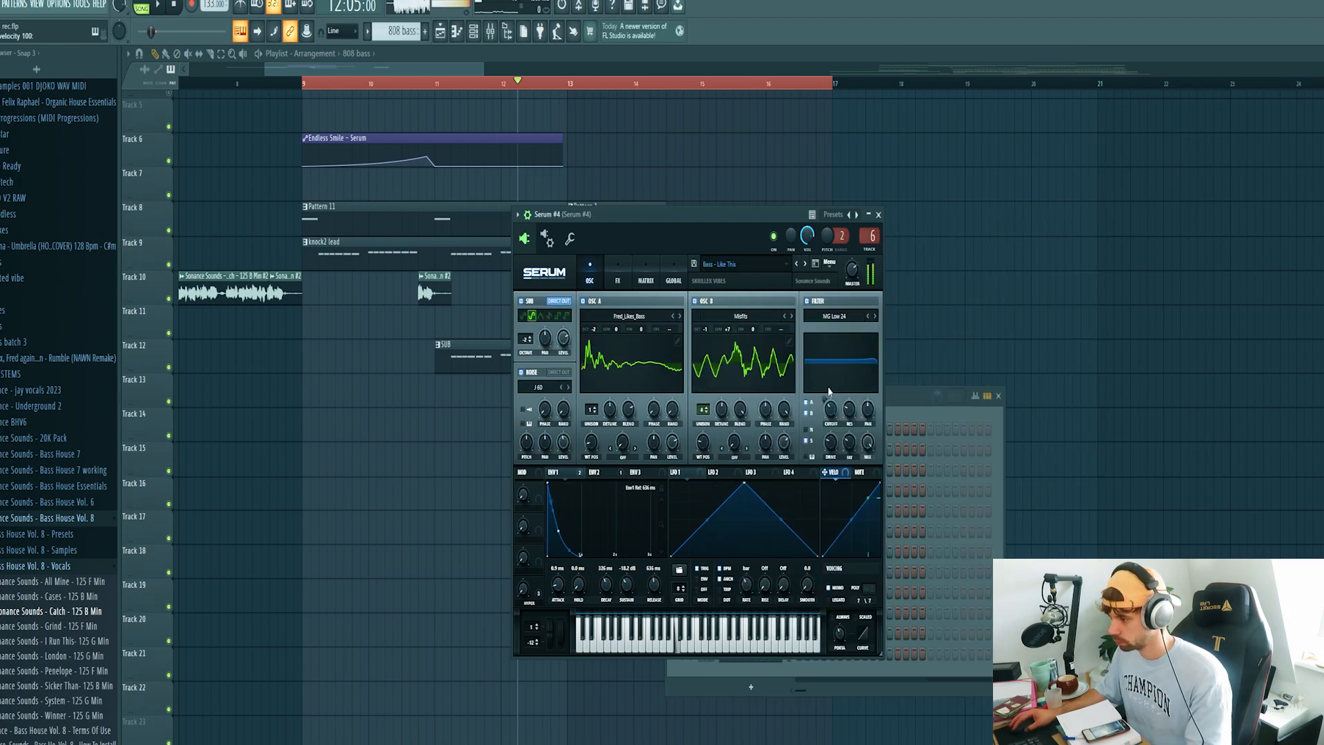
left_click(804, 265)
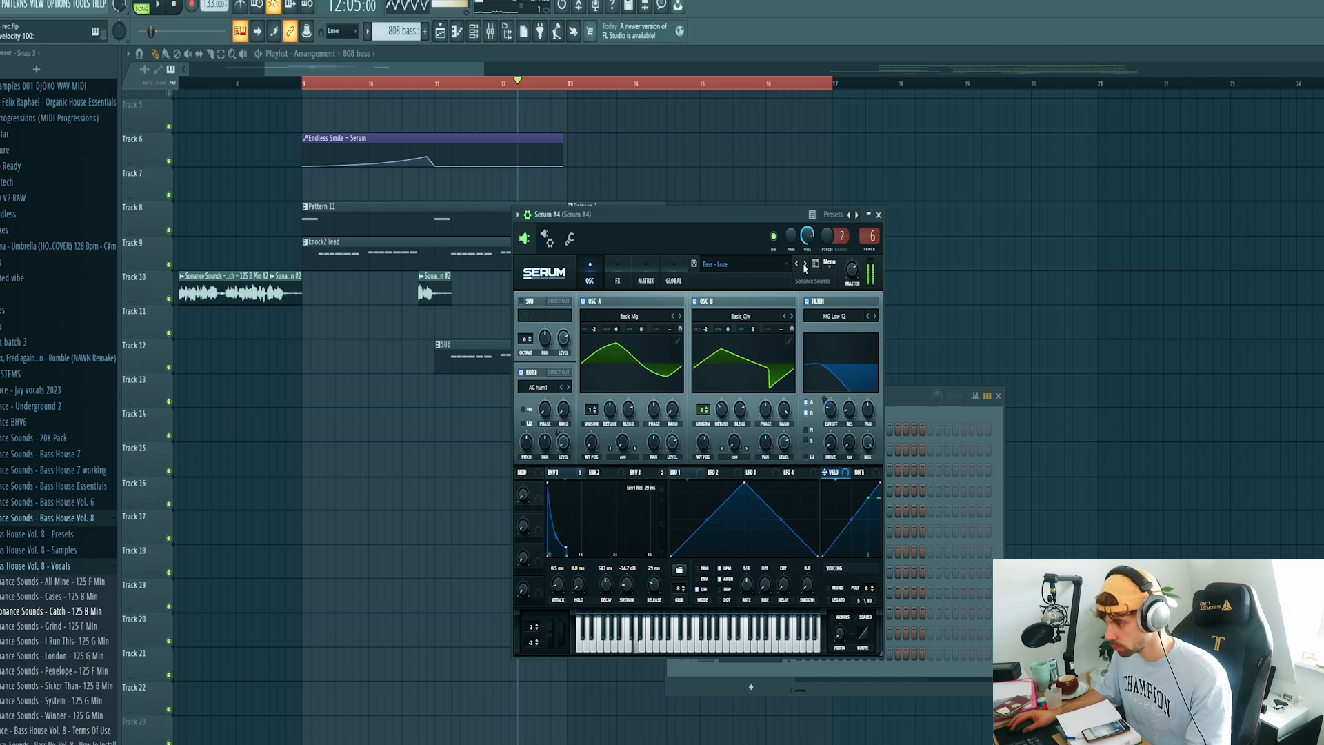
In Serum #4's piano roll, create three consecutive A4 notes lasting three, three and two sixteenths, and play them
left_click(902, 393)
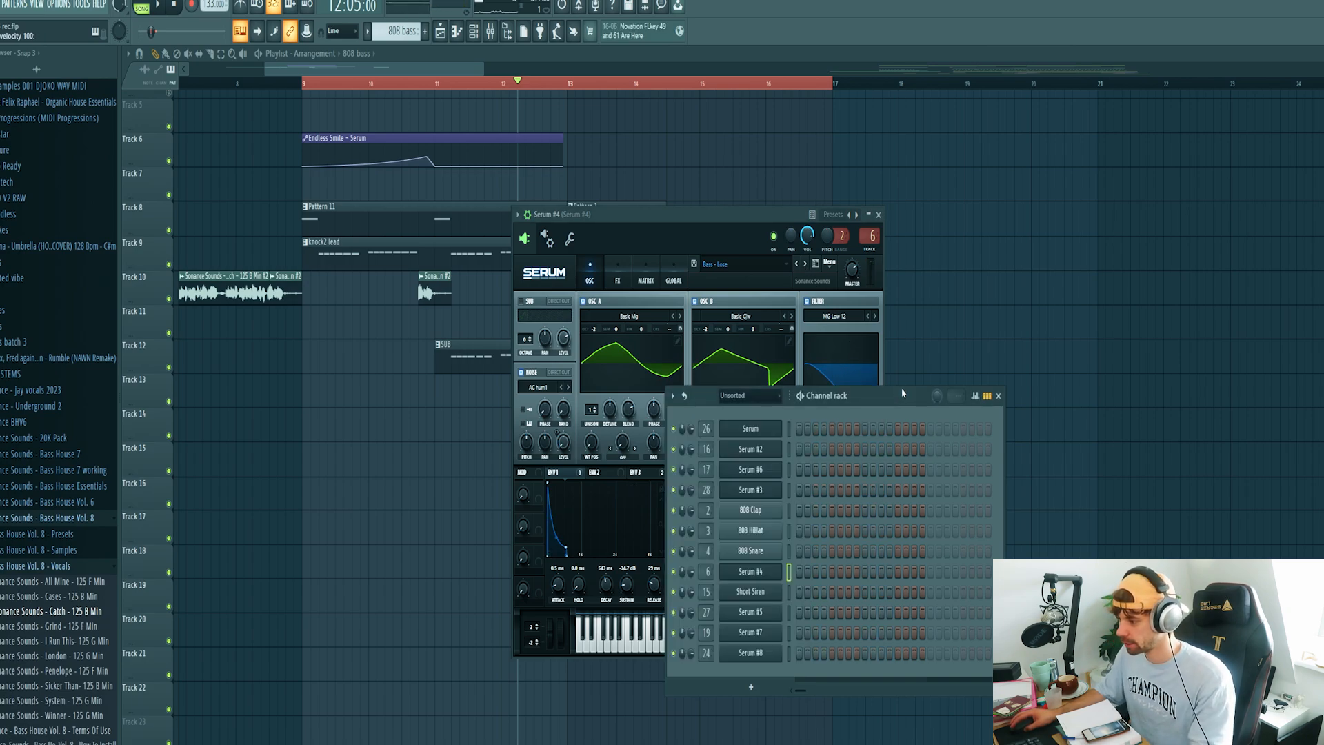
right_click(768, 572)
left_click(800, 576)
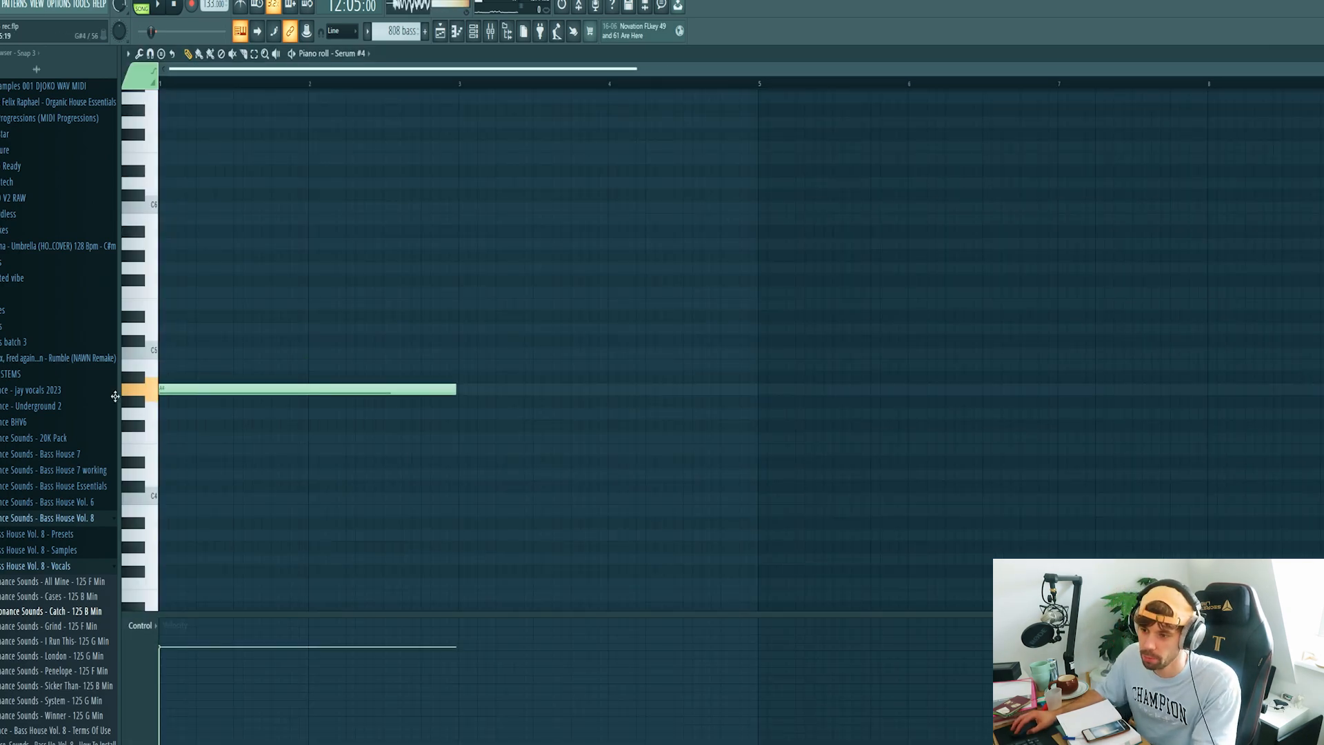
left_click_drag(96, 383, 103, 378)
left_click_drag(196, 391, 192, 400)
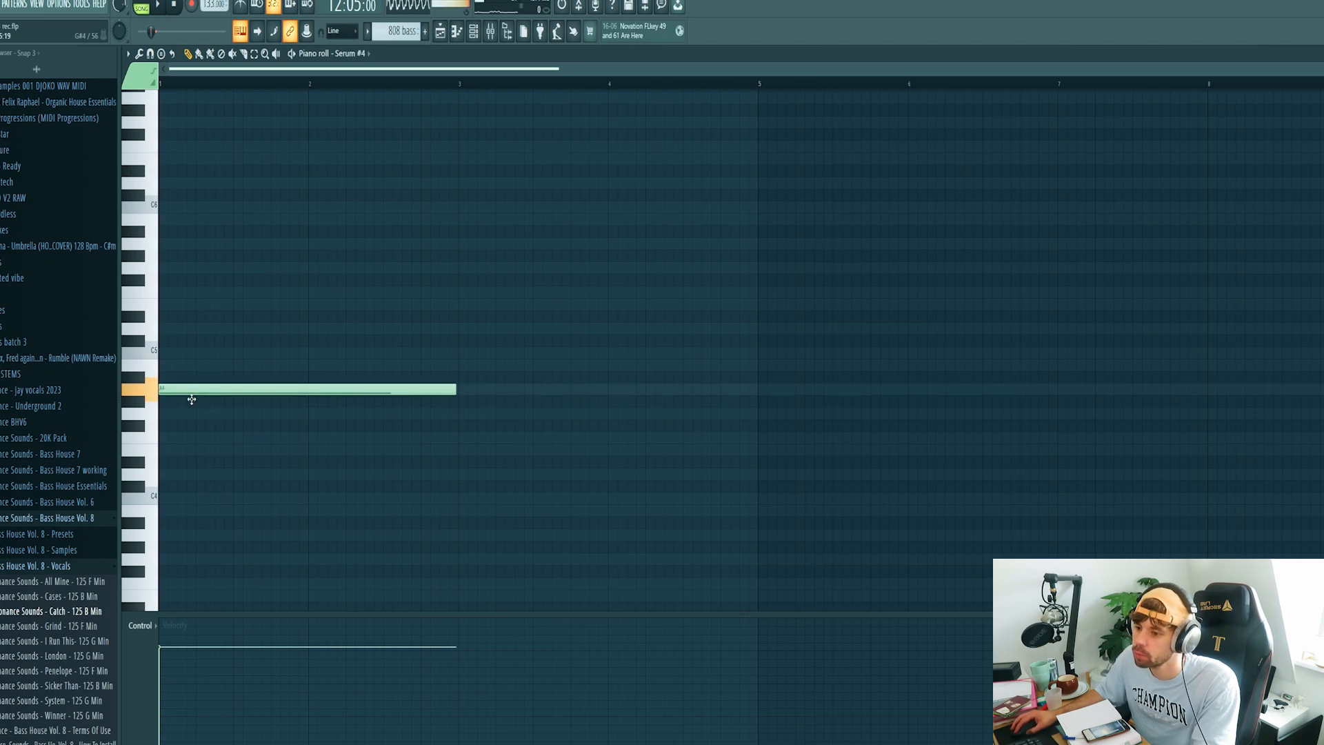
left_click_drag(455, 390, 213, 391)
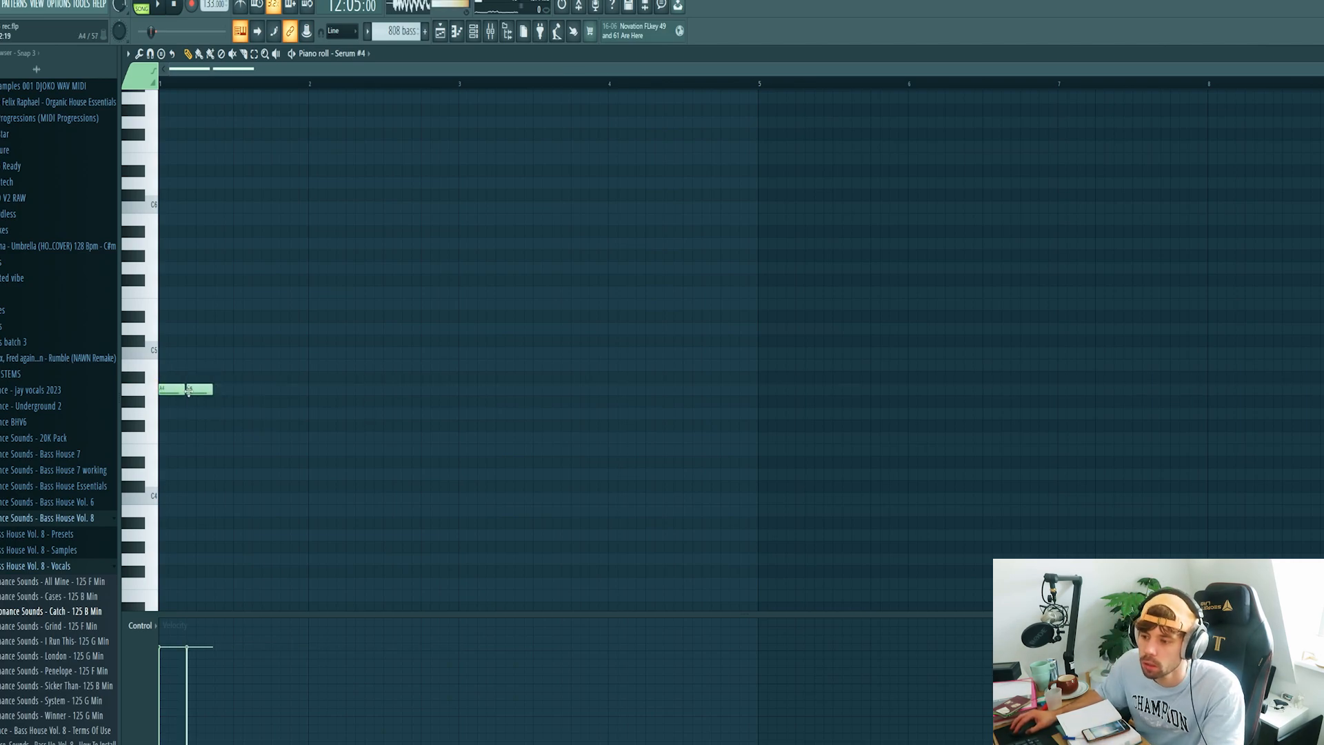
key("l")
key("space")
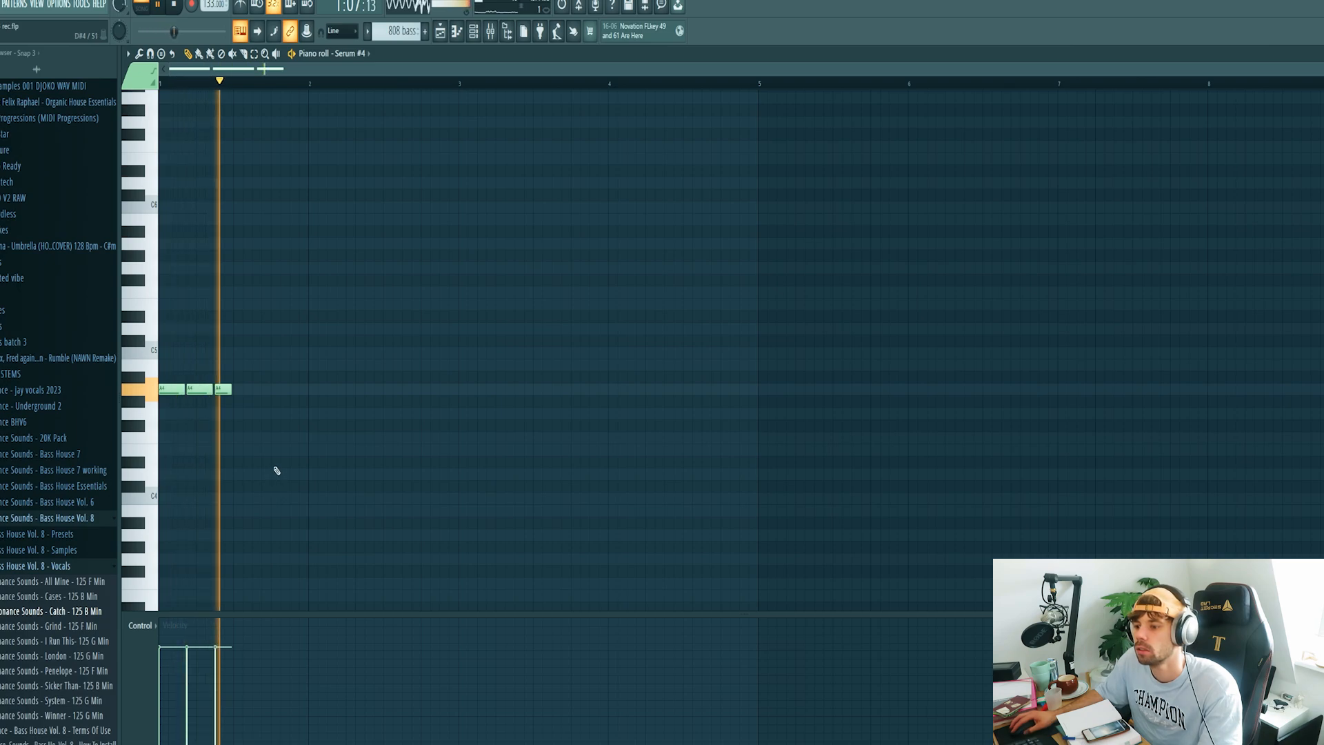
key("space")
Duplicate the three-note A4 group repeatedly until the 808 bass pattern fills four bars
left_click_drag(276, 441, 106, 319, "ctrl")
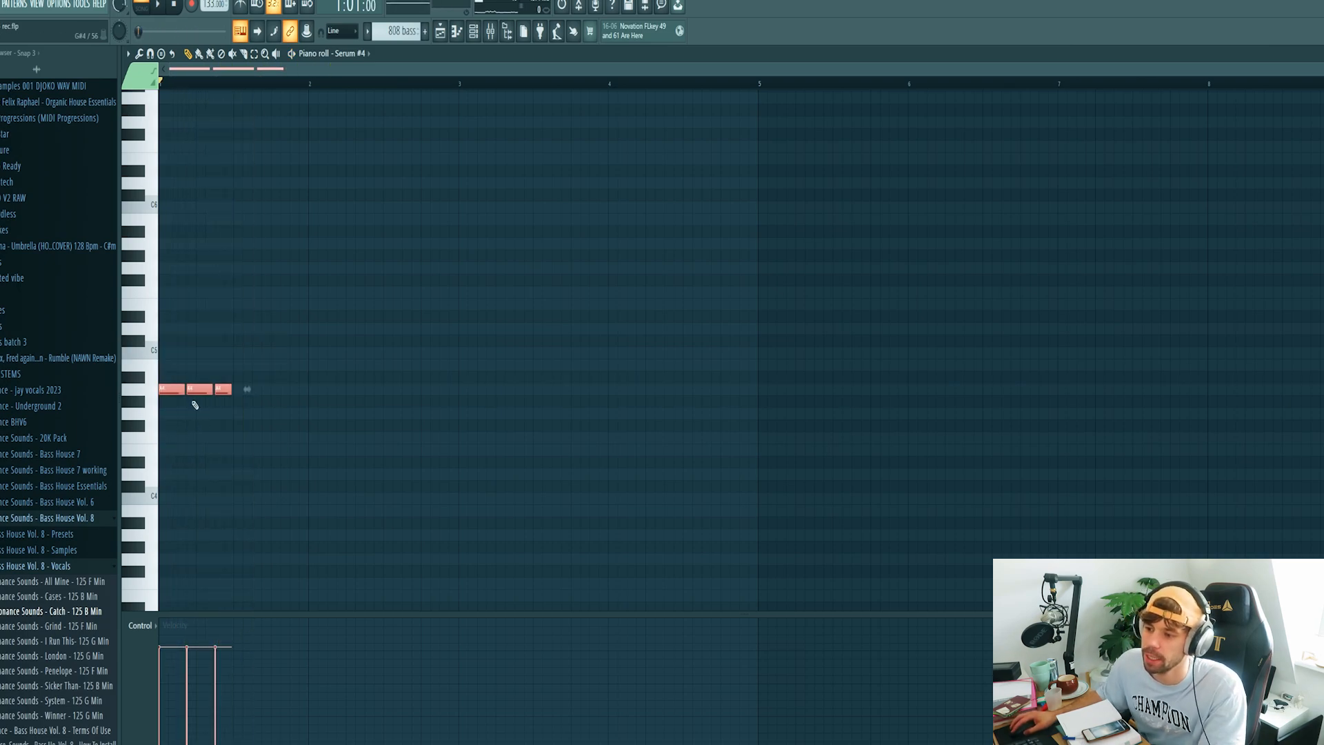
key("ctrl+b")
key("ctrl+a")
key("ctrl+b")
key("ctrl+a")
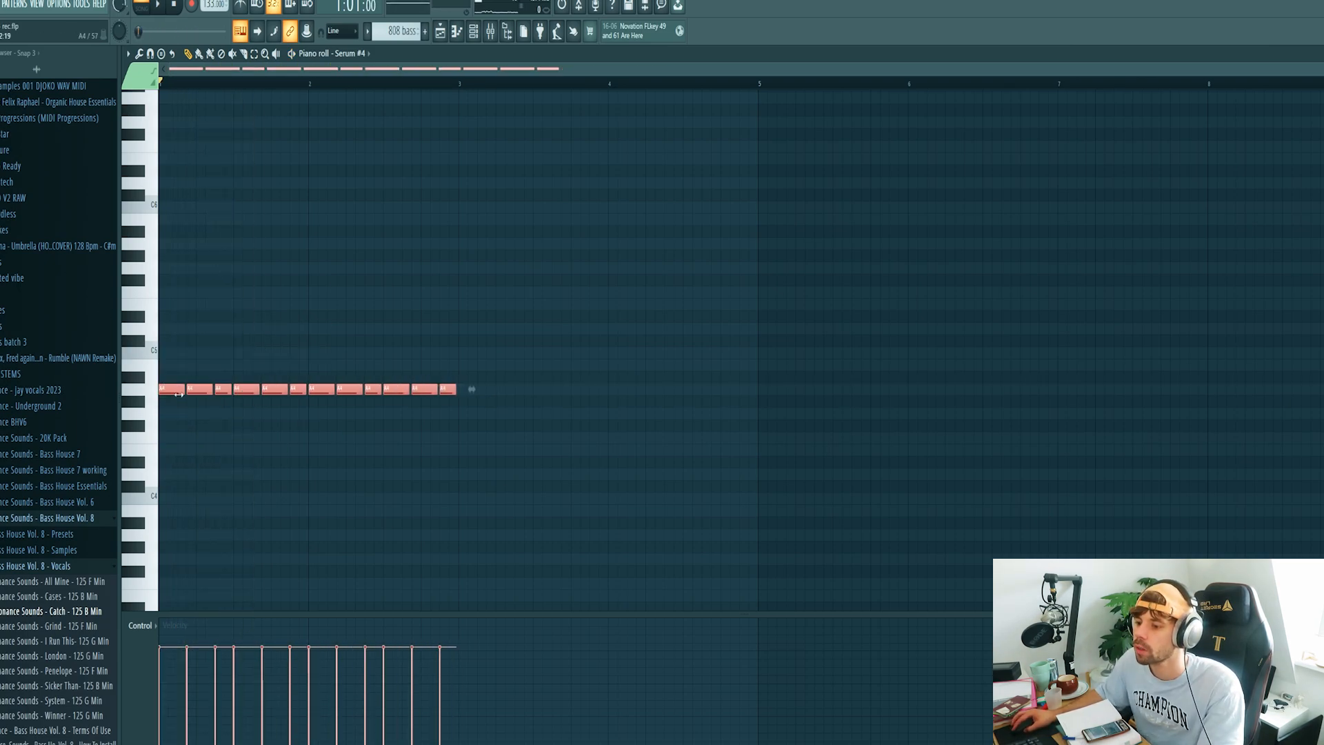
key("ctrl+b")
Raise the last three notes of bar 2 one semitone to A#4 and audition the pattern from mid-bar 2
left_click_drag(460, 396, 404, 365)
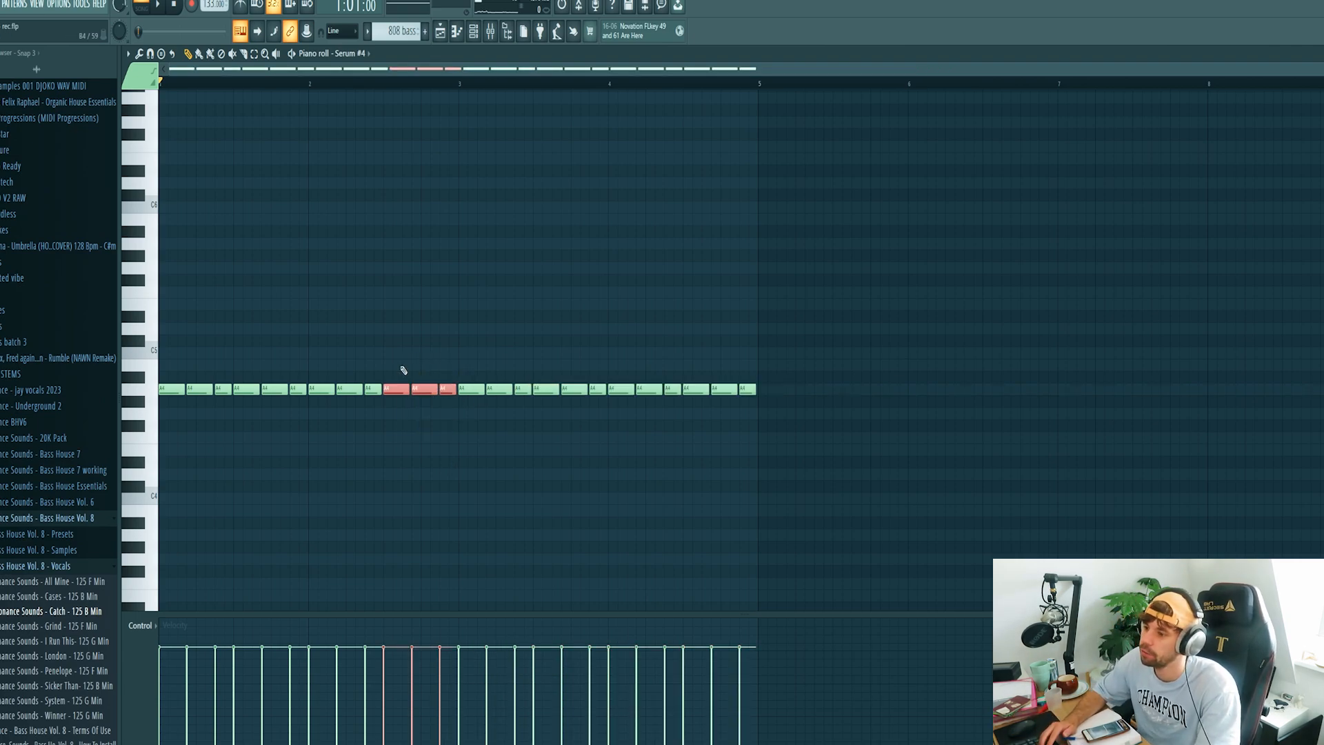
key("shift+Up")
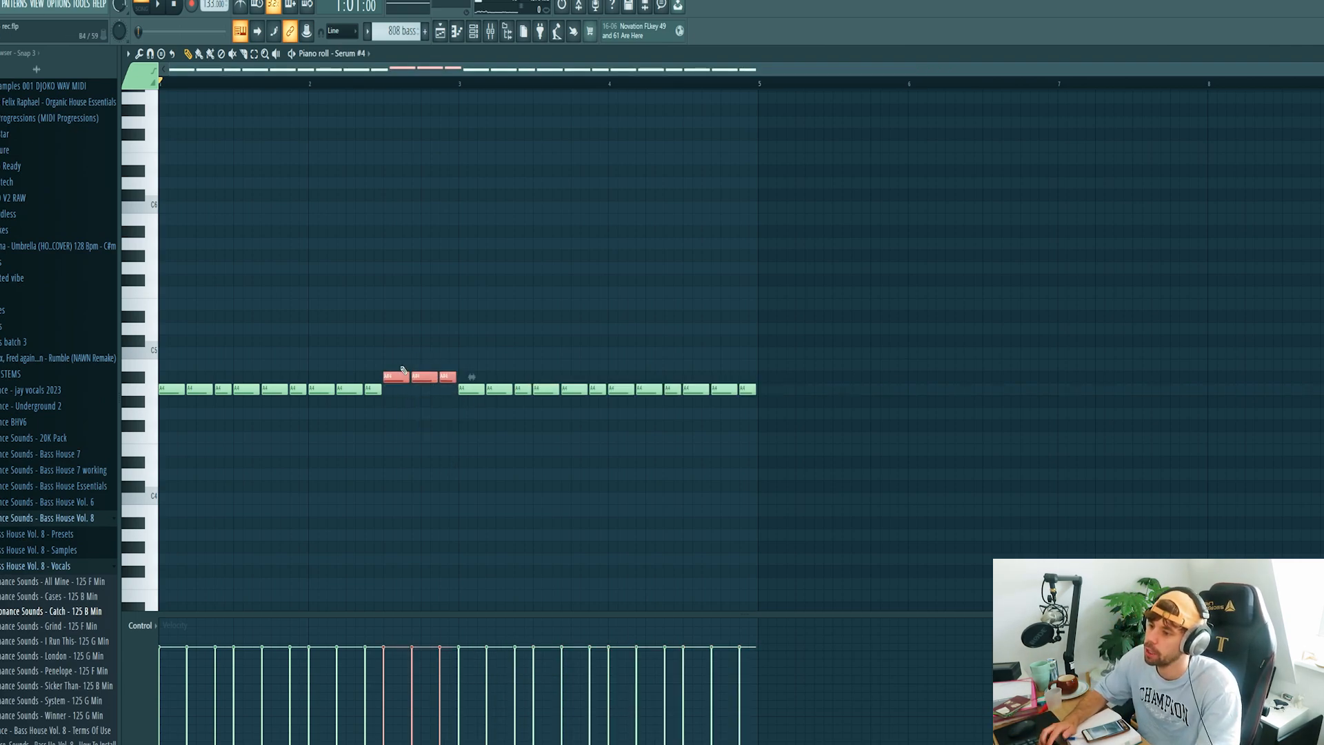
left_click(341, 89)
key("space")
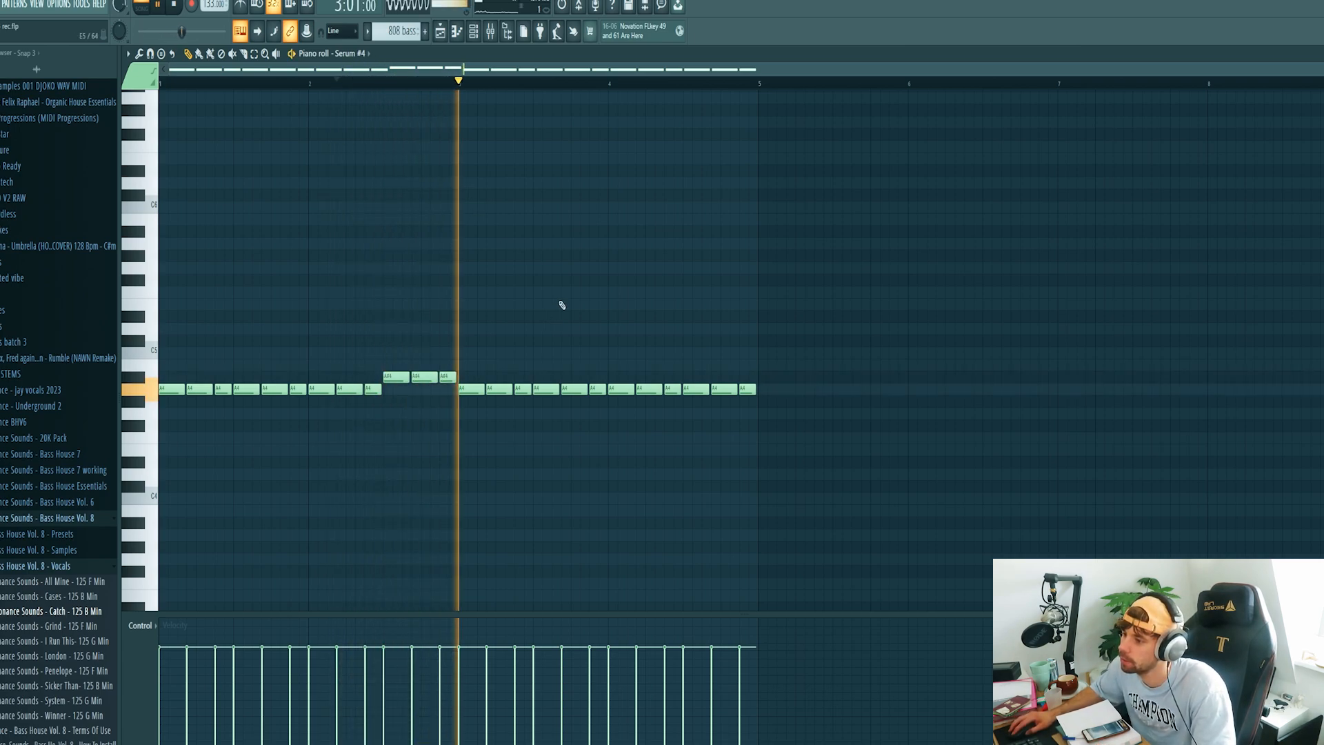
key("space")
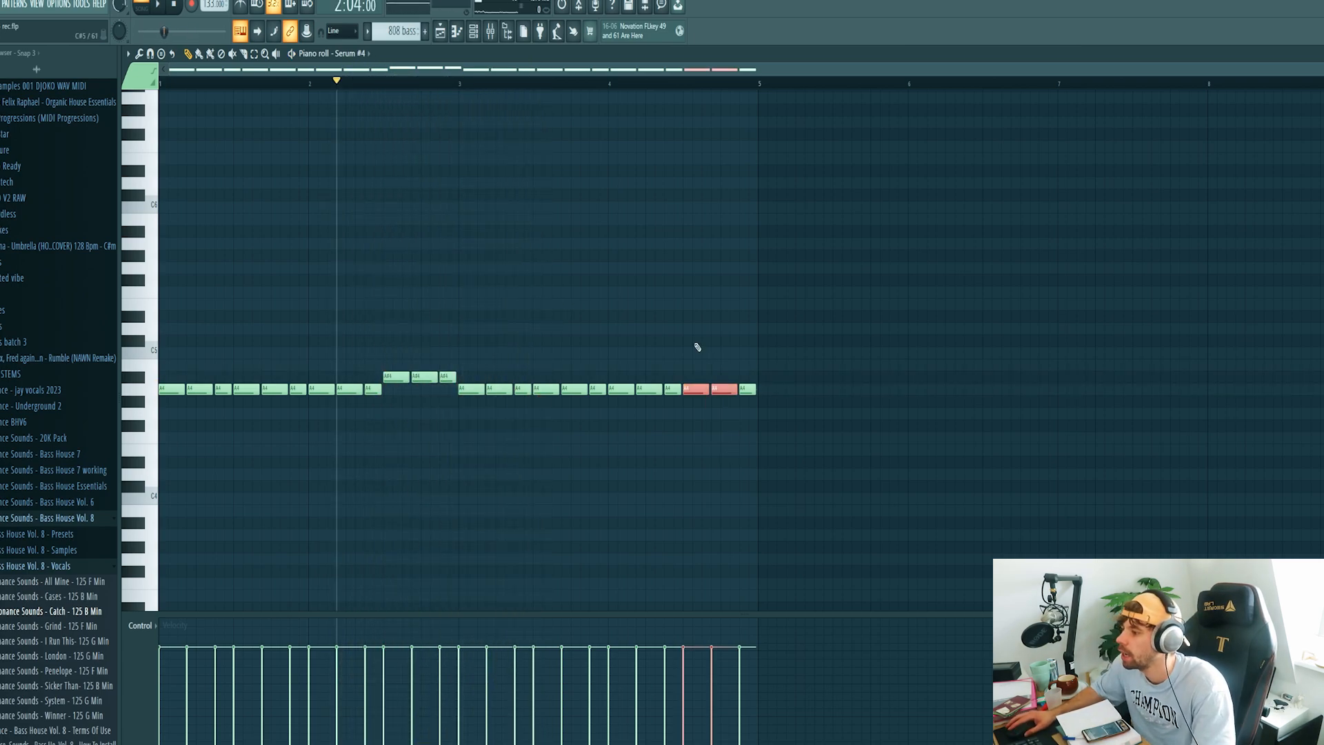
Raise the second- and third-last notes of bar 4 to A#4, lower the final note to G4, and audition the ending
key("shift+Right")
key("shift+Left")
key("shift+Up")
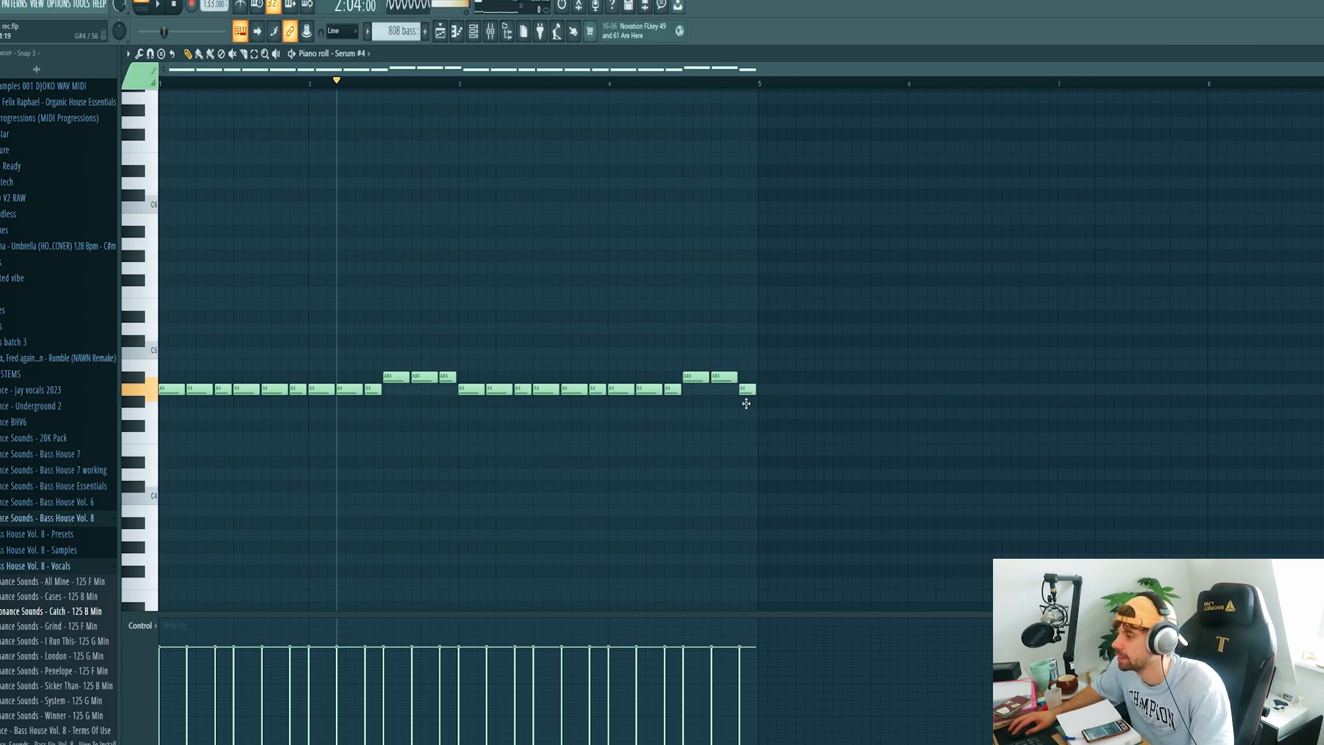
left_click_drag(747, 403, 746, 429)
key("space")
key("space")
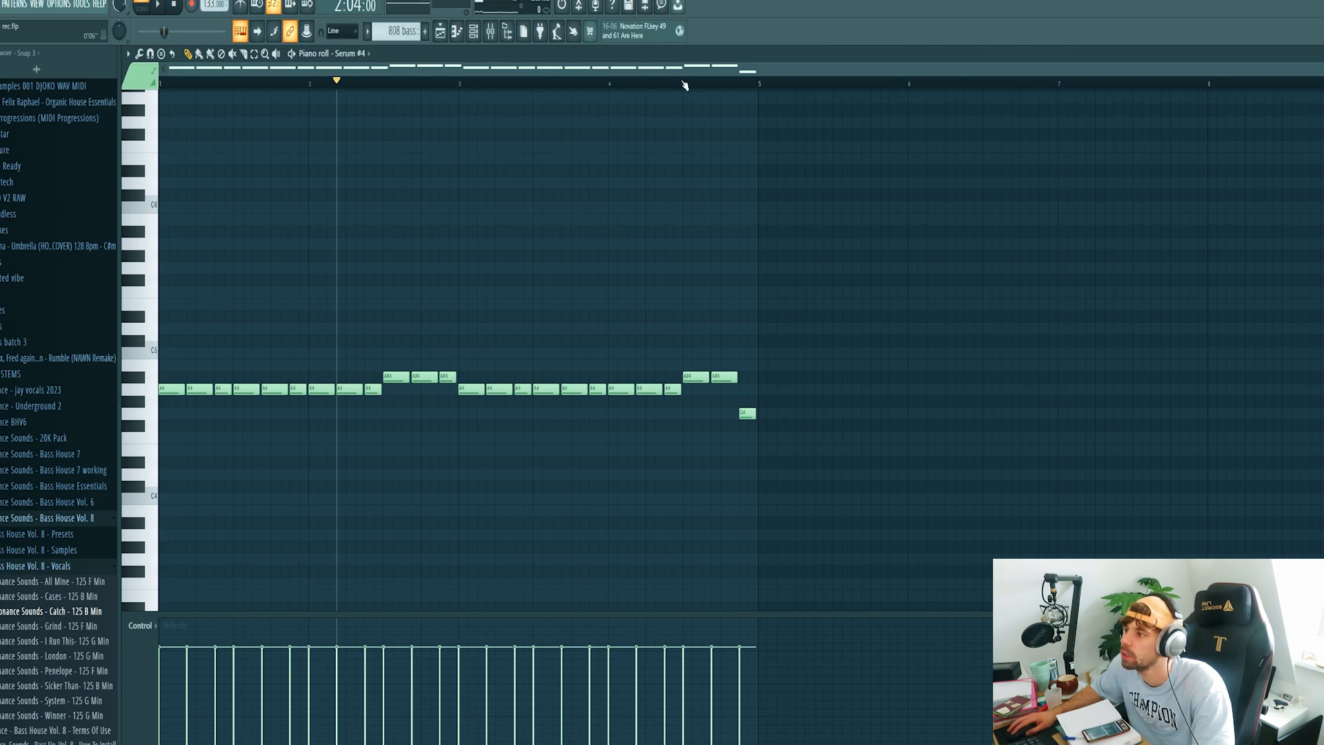
left_click(628, 81)
key("space")
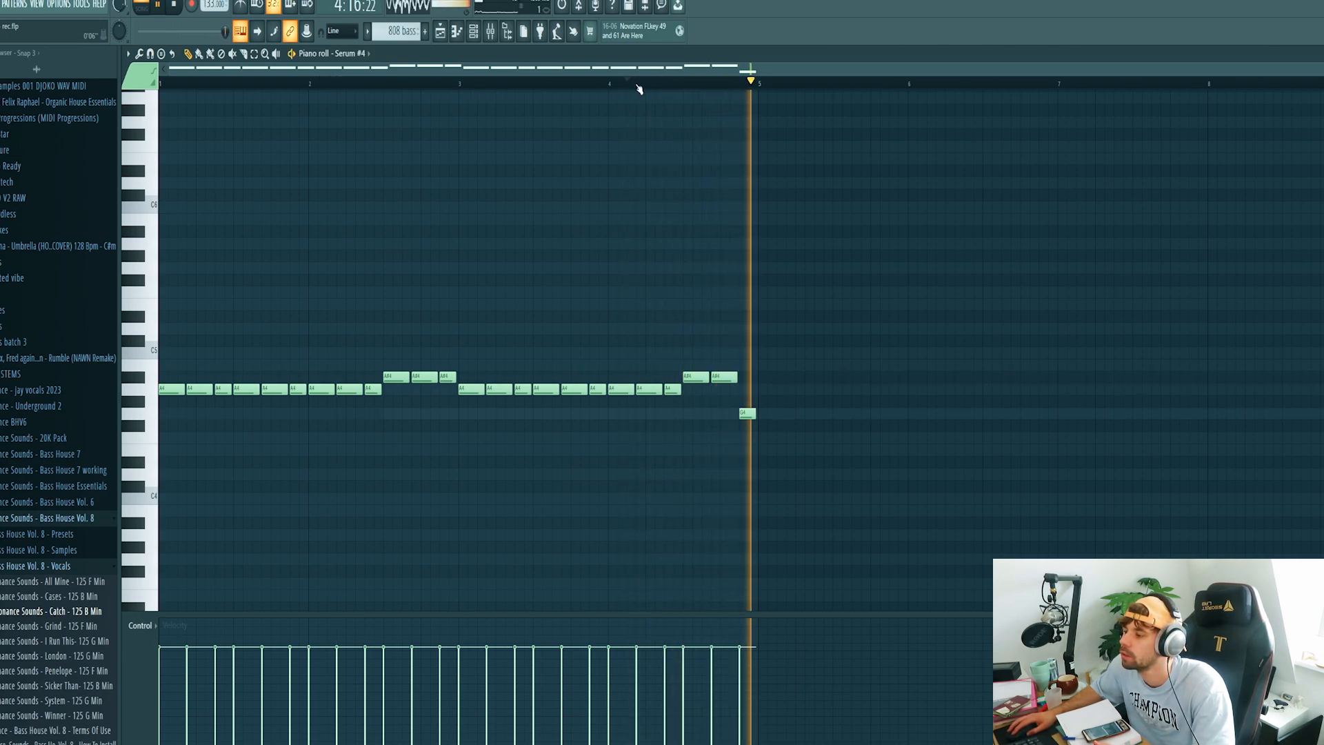
key("space")
Open FabFilter Pro-Q 3 on the Serum #4 mixer track and examine its high-cut curve while the bass plays
key("F9")
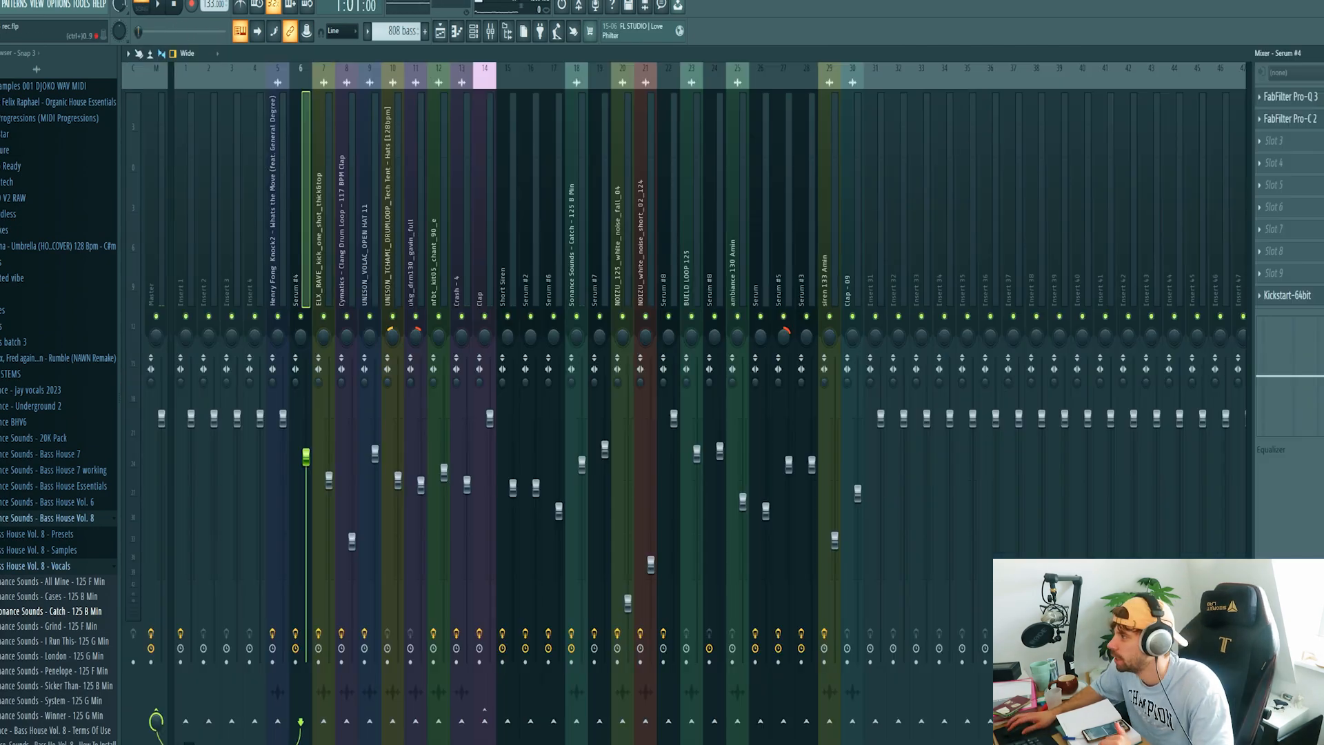
left_click(1290, 97)
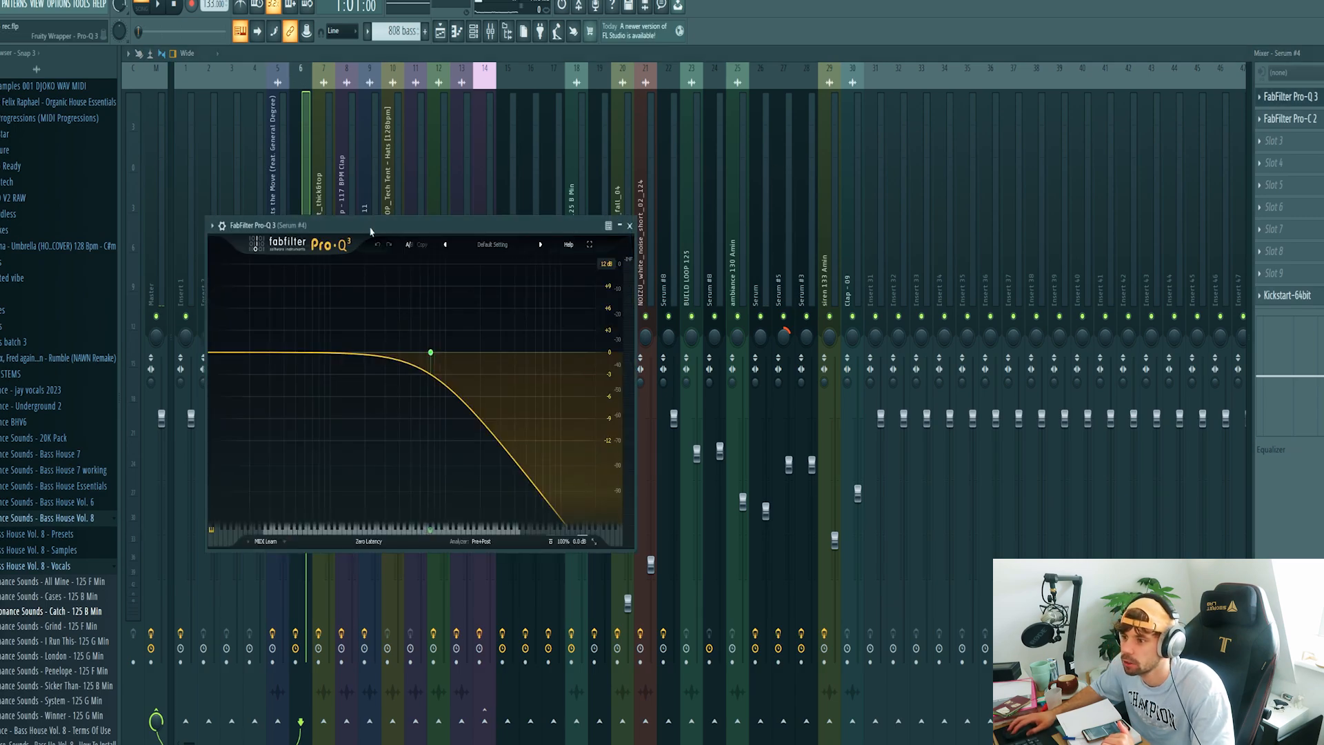
left_click_drag(371, 231, 501, 185)
key("space")
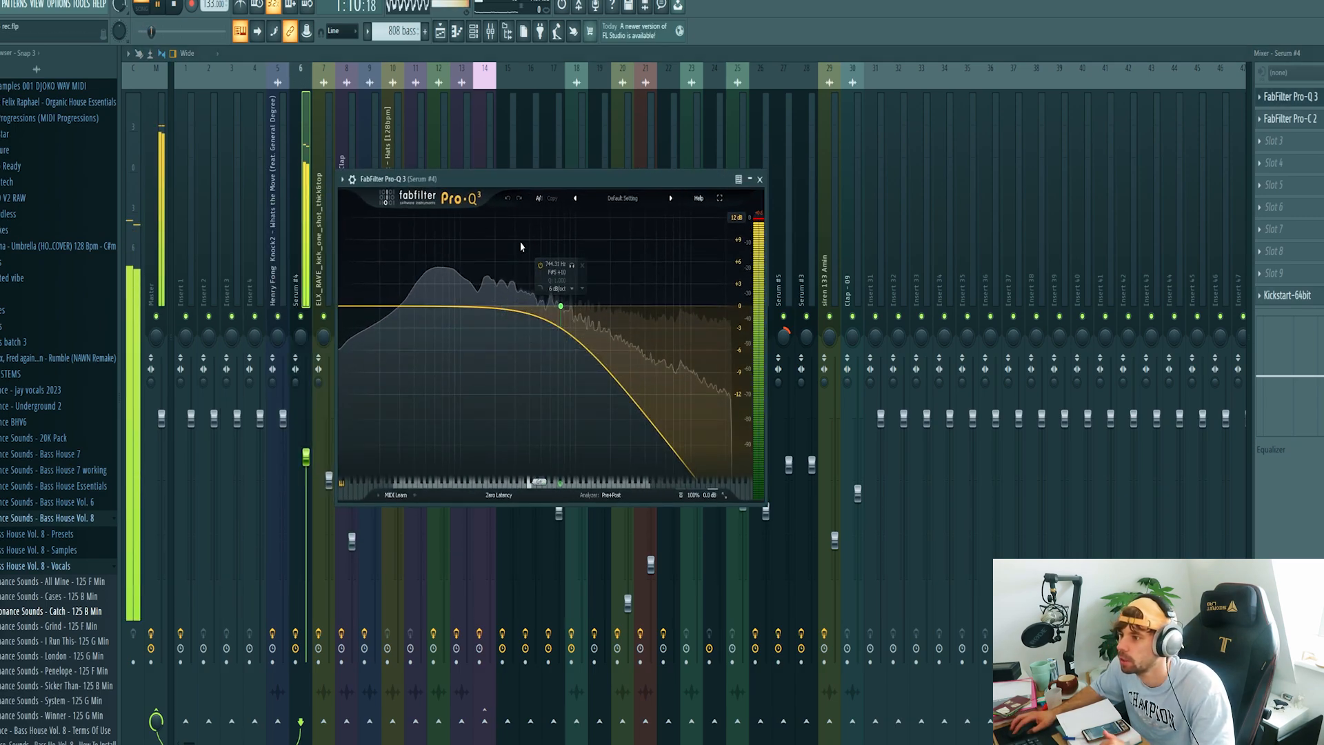
Place the 808 bass pattern on playlist Track 9 at bar 13 and play the arrangement through the transition into it
key("F5")
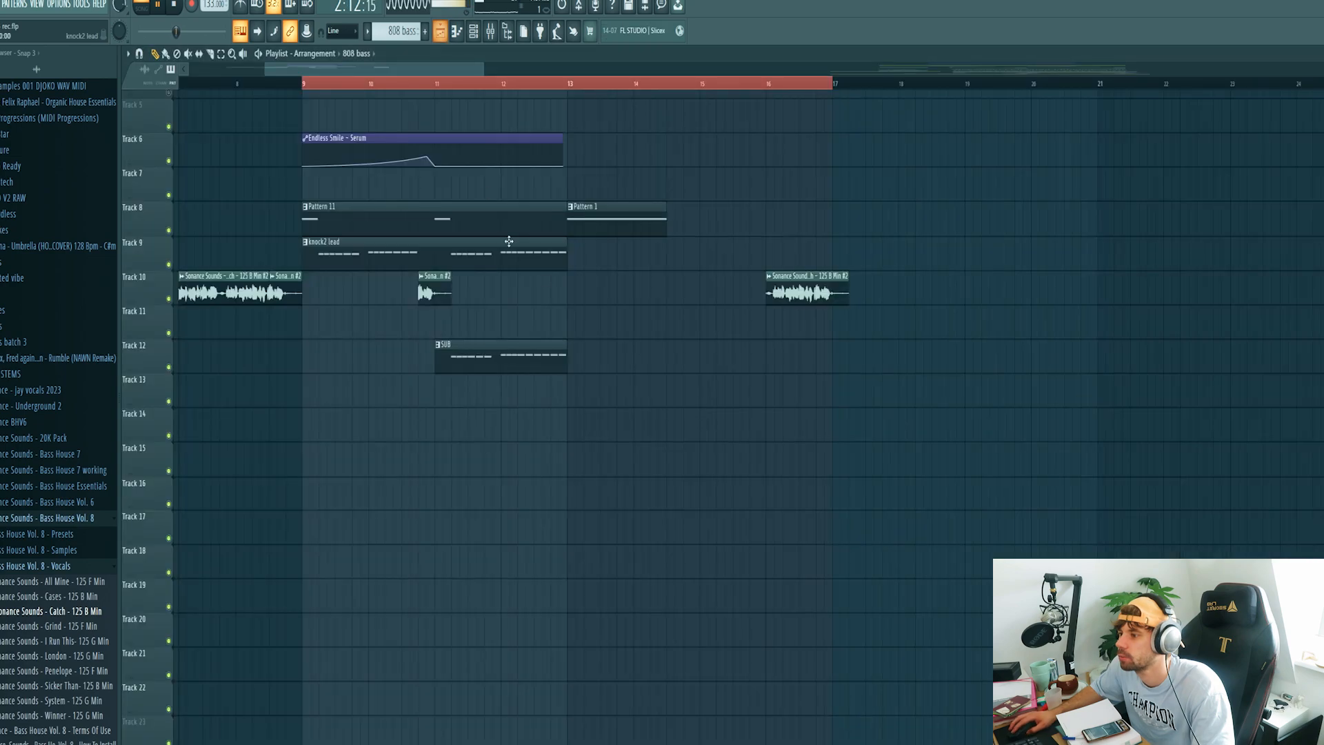
left_click(573, 253)
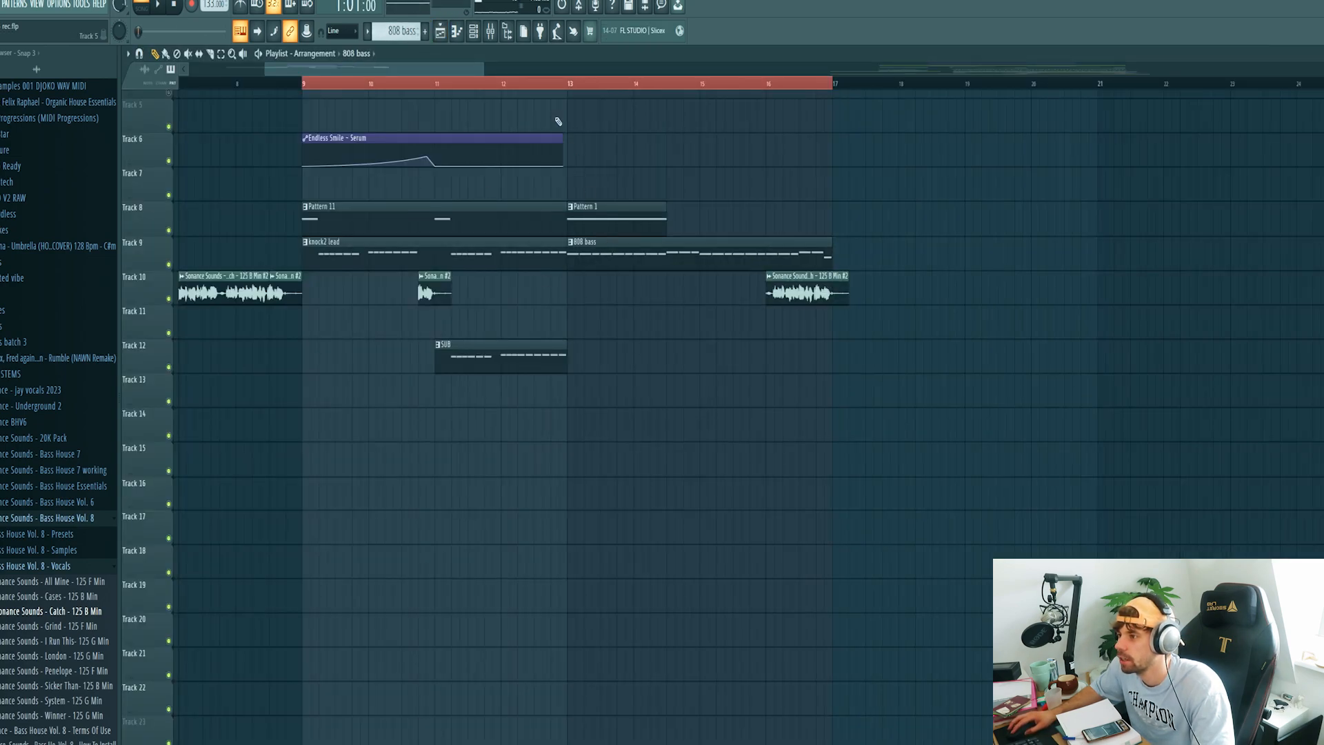
key("space")
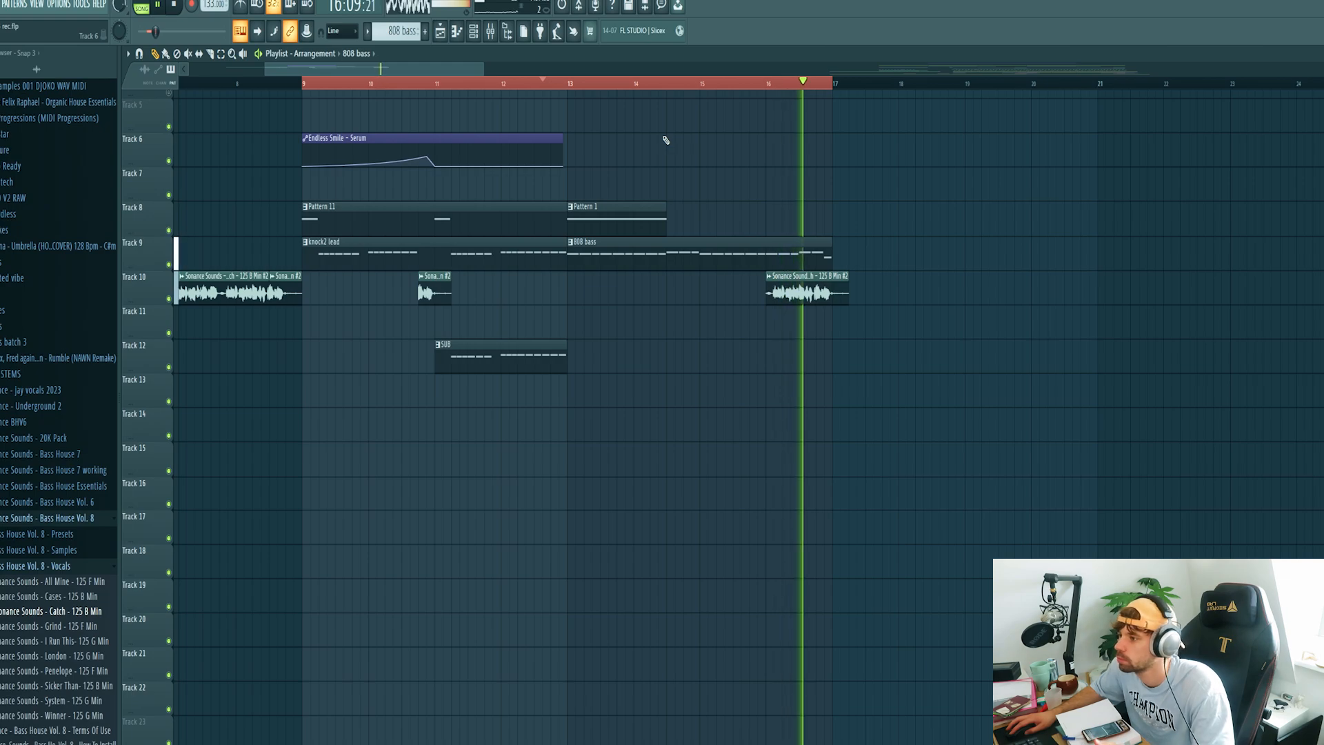
key("space")
Shorten the 808 bass clip to end at bar 16 and place the reese fill pattern there on Track 9
scroll(791, 247, "down", 2)
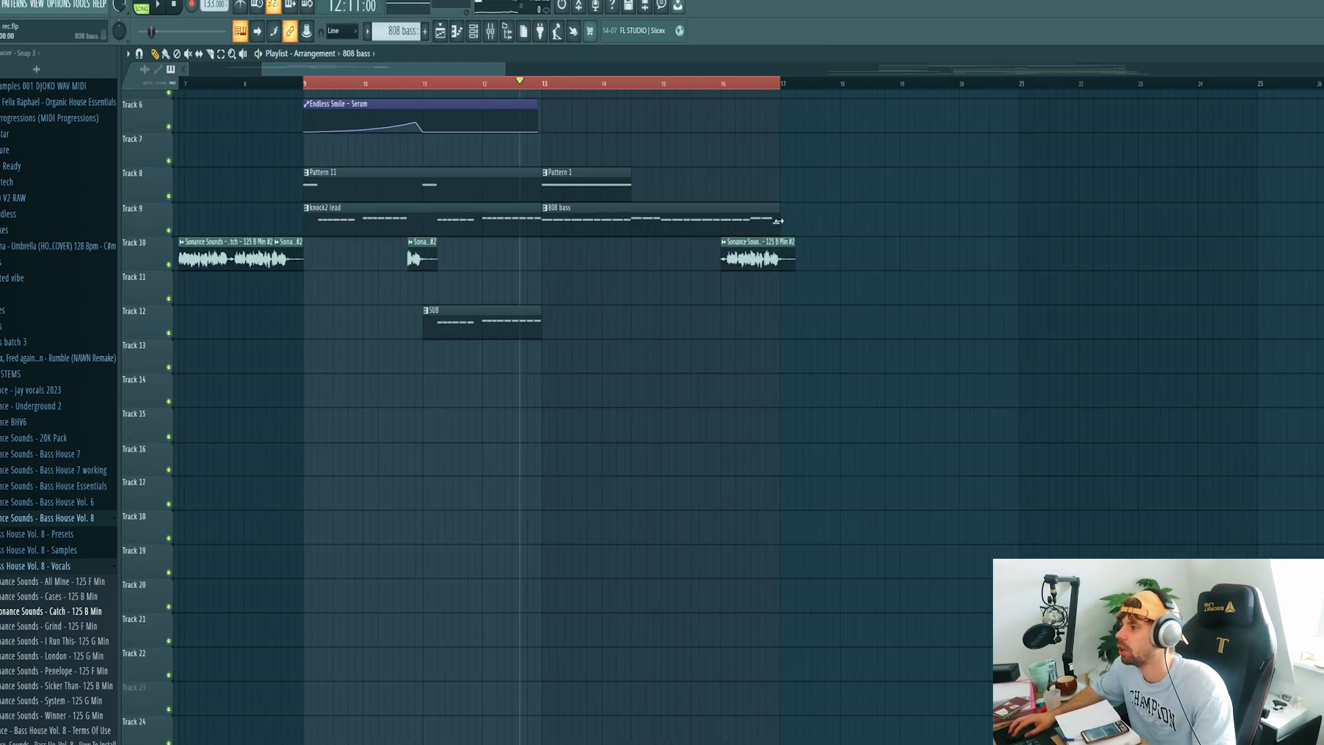
left_click_drag(778, 222, 733, 221)
right_click(404, 31)
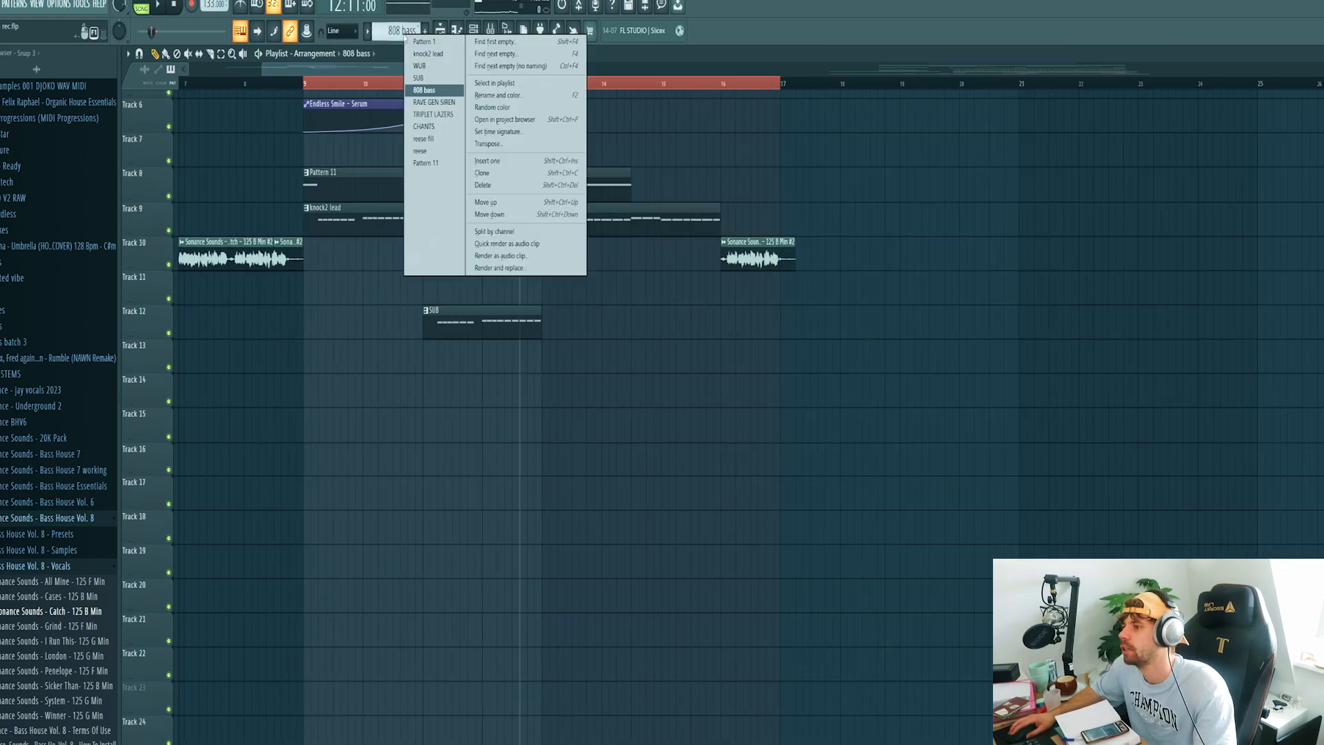
left_click(429, 78)
right_click(396, 32)
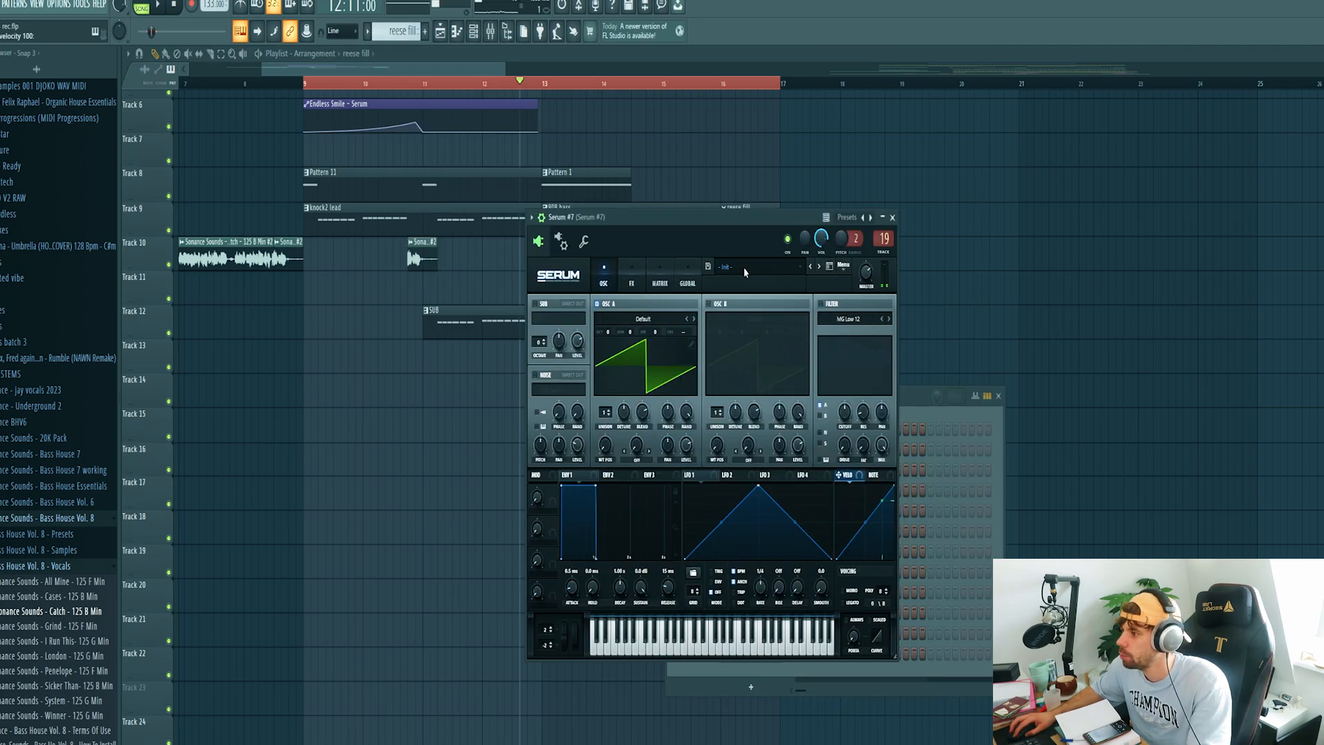
Load the Reese - Neuro preset from Sonance Sounds - Bass House Vol. 8 into Serum #7
left_click(744, 267)
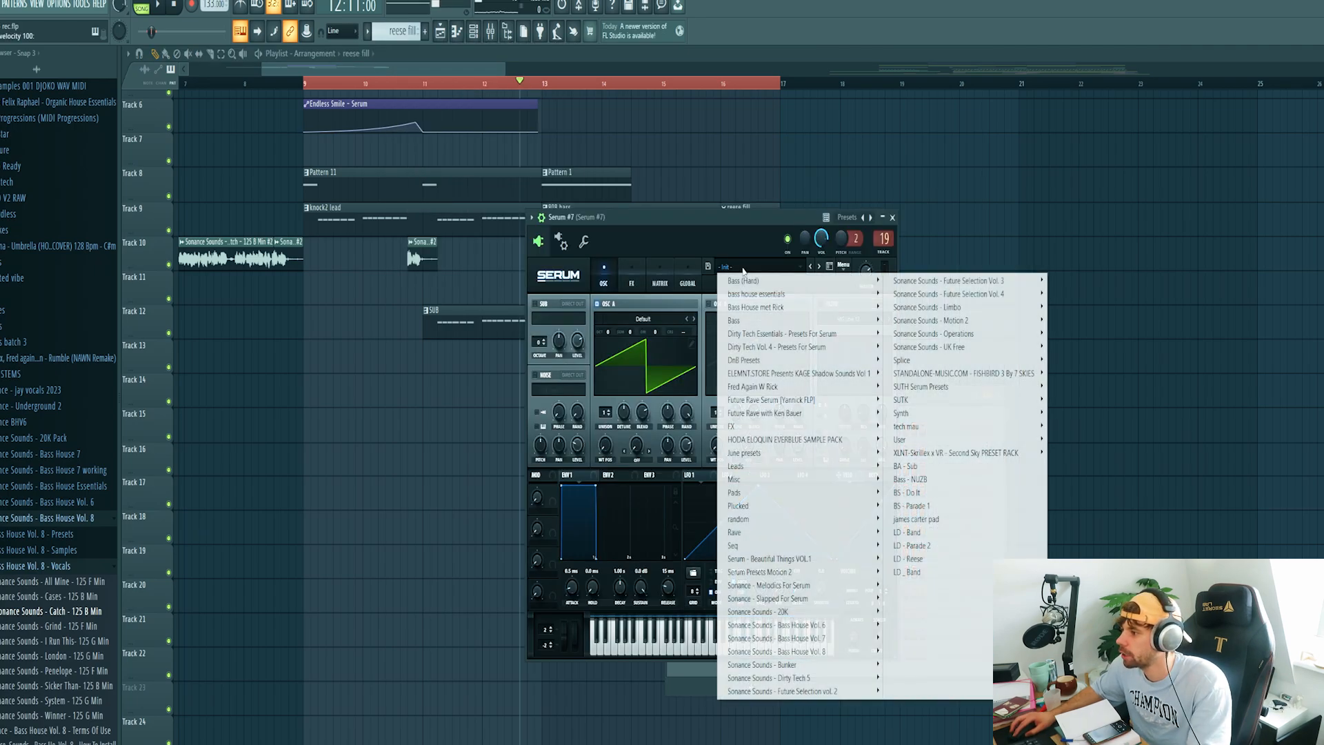
mouse_move(793, 651)
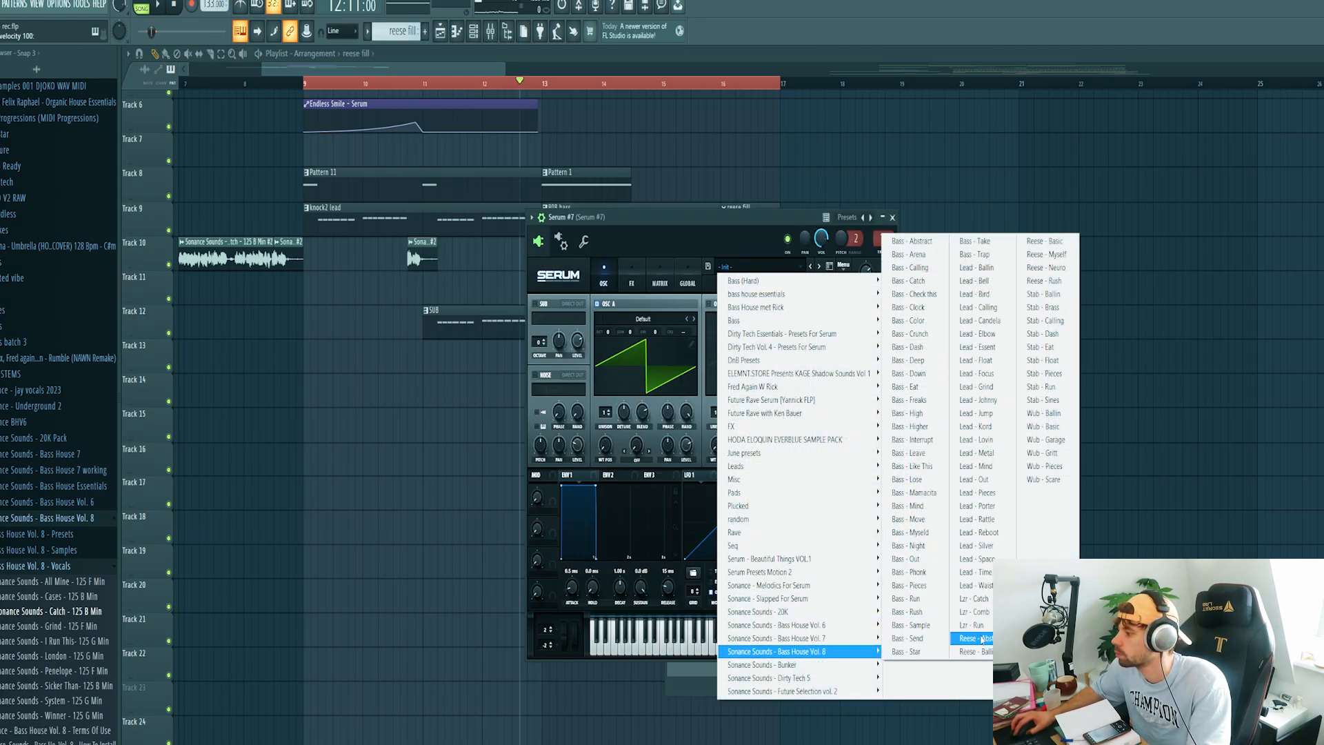
left_click(1044, 268)
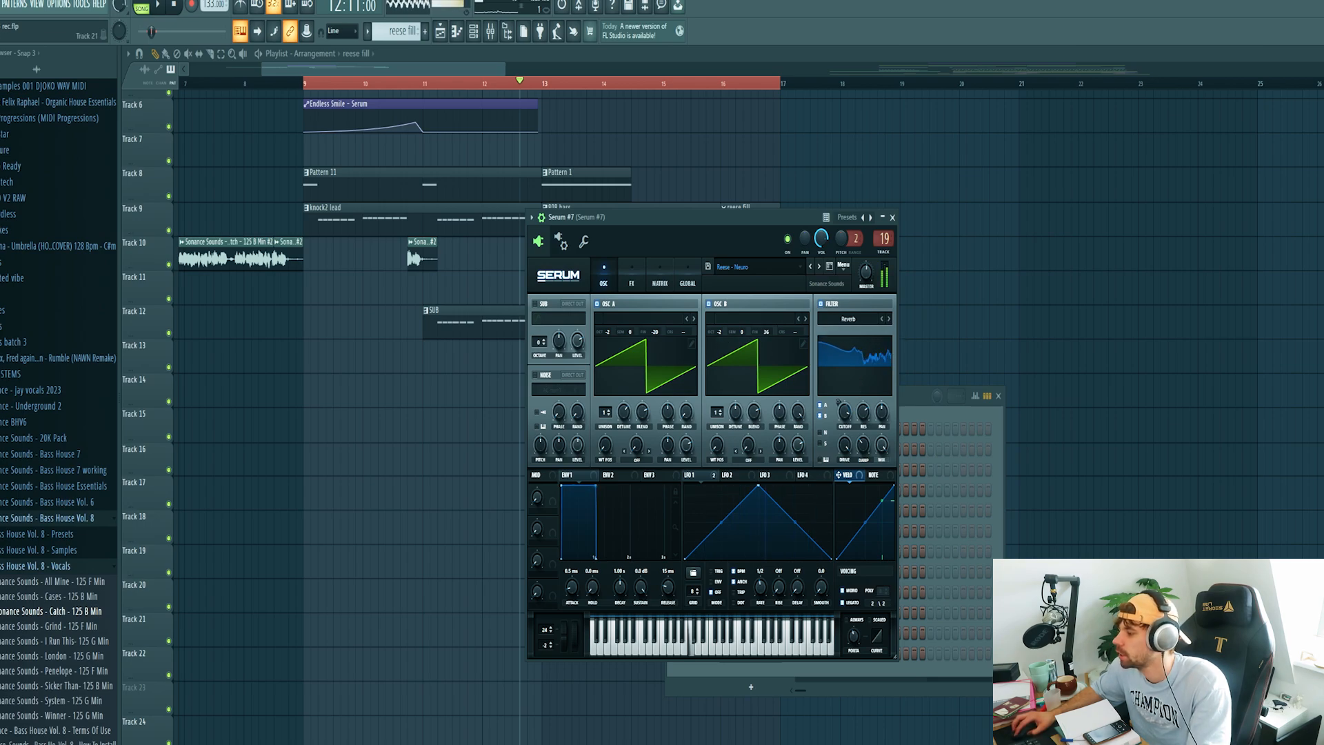
In the reese fill for Serum #7, add a one-beat A5 at the start and a two-beat A4 half a beat in
left_click(784, 672)
left_click_drag(163, 329, 135, 358)
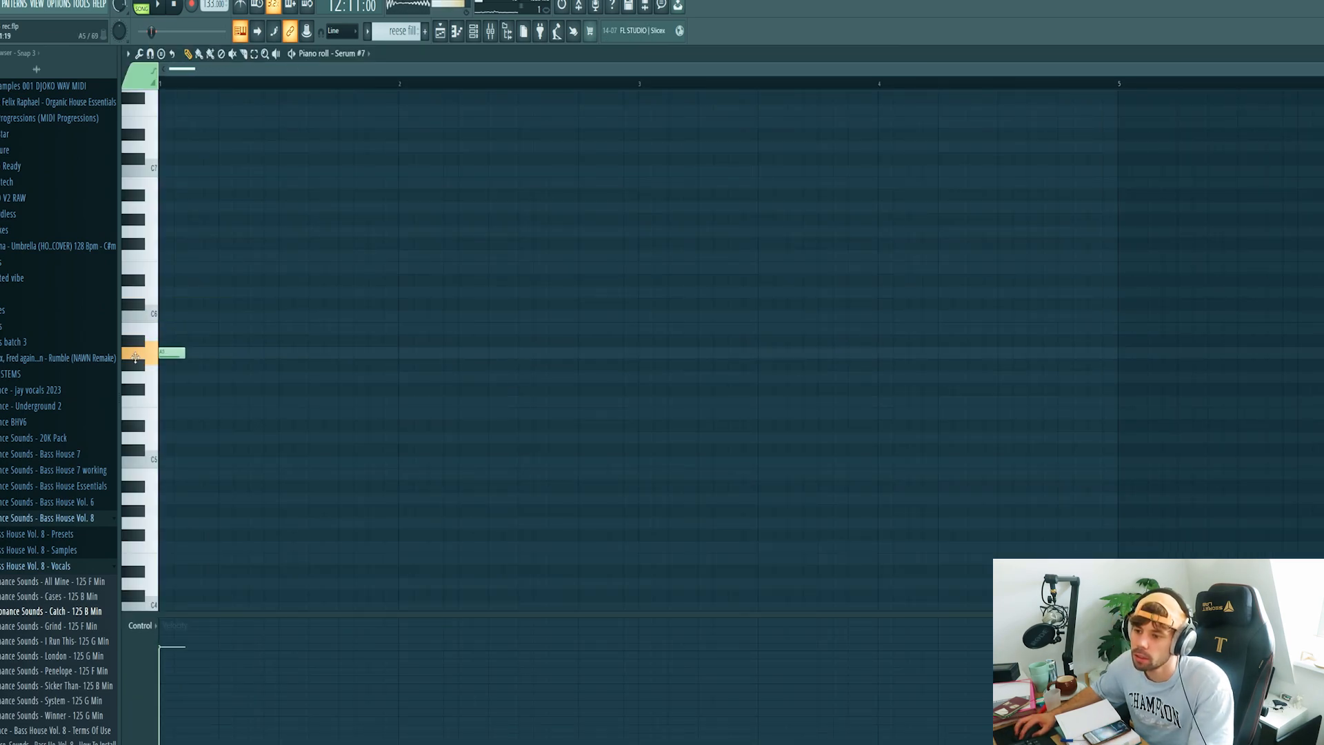
left_click(194, 366)
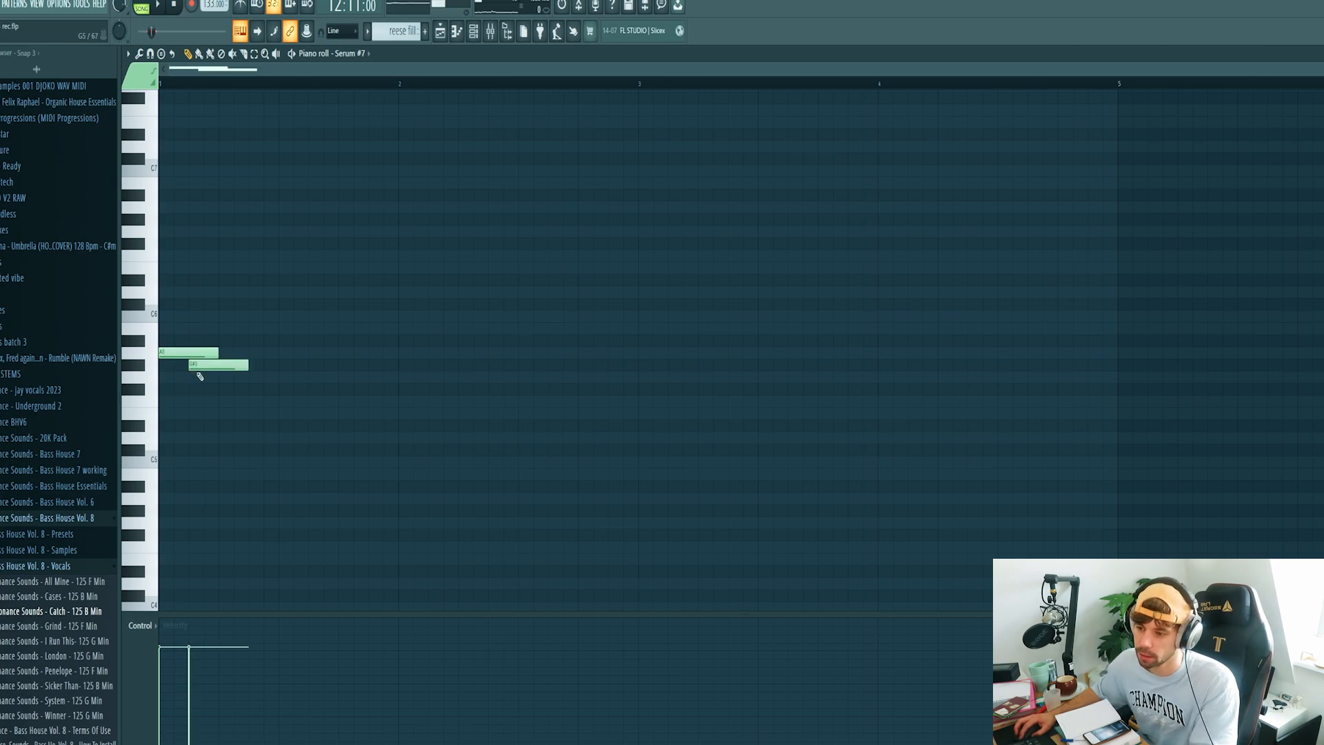
left_click_drag(196, 366, 201, 500)
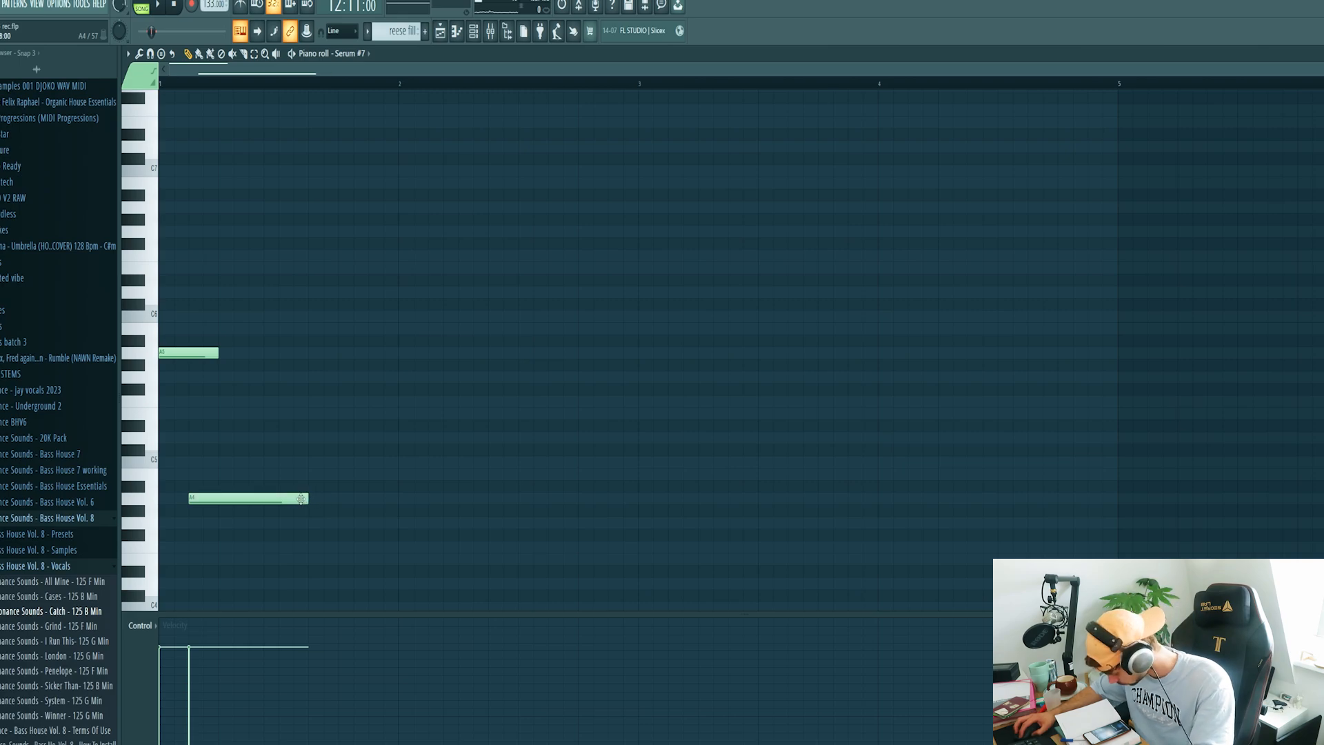
Add a two-beat A#4 on beat 3 and a one-beat A#6 on beat 4 of the reese fill, and audition it
left_click(282, 483)
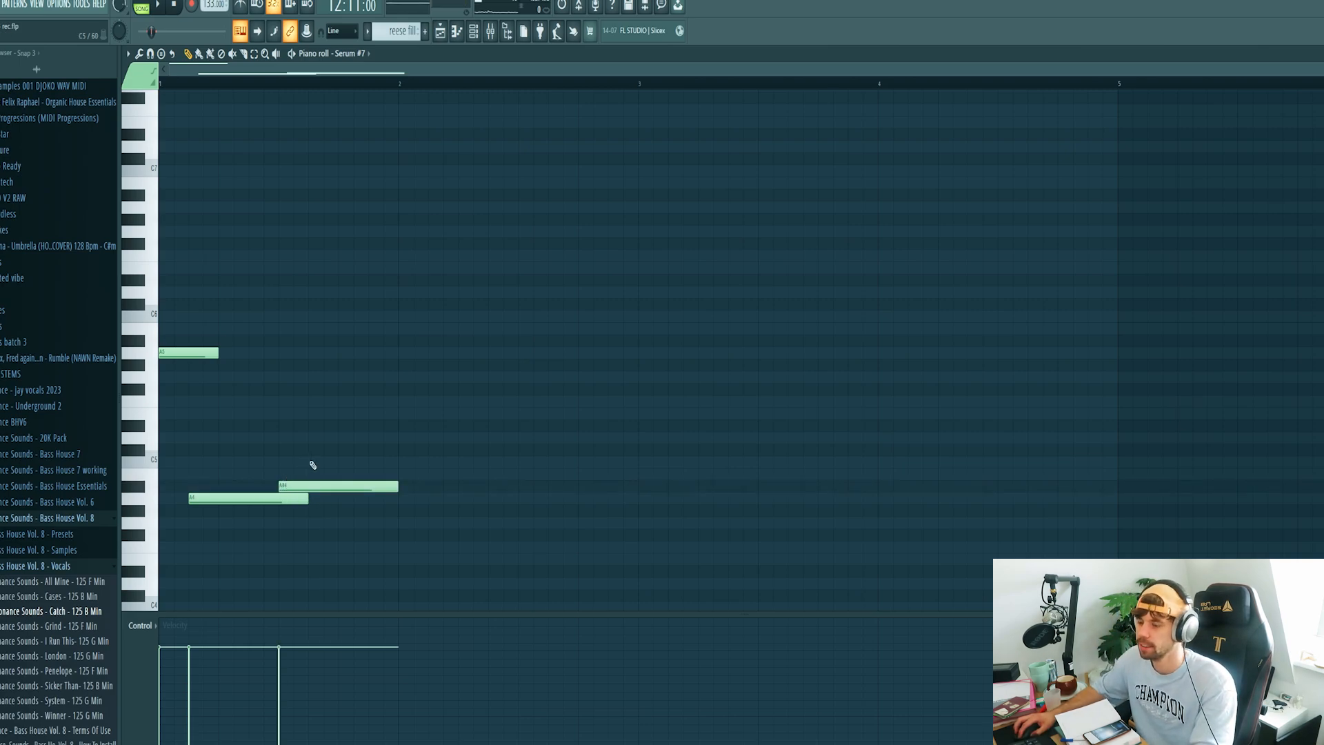
mouse_move(352, 414)
left_mouse_down()
mouse_move(389, 449)
mouse_move(384, 488)
left_mouse_up()
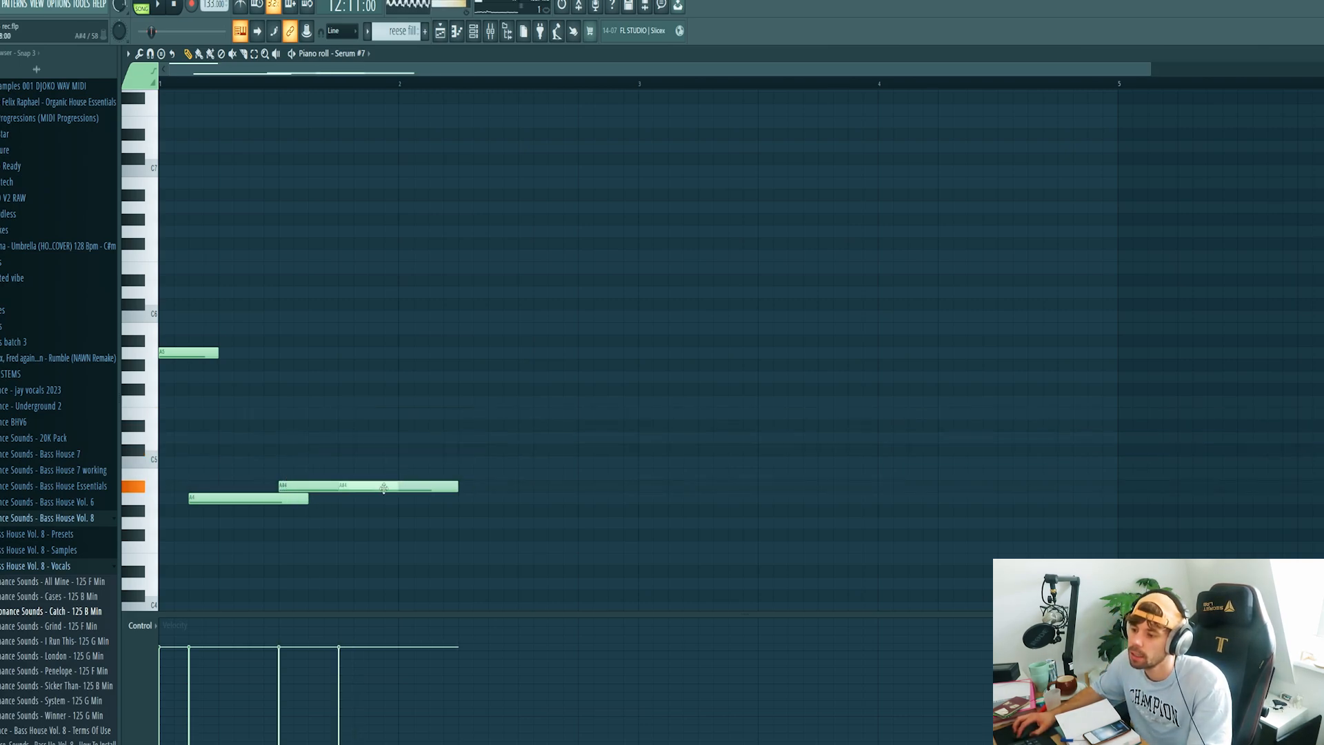
left_click(454, 486)
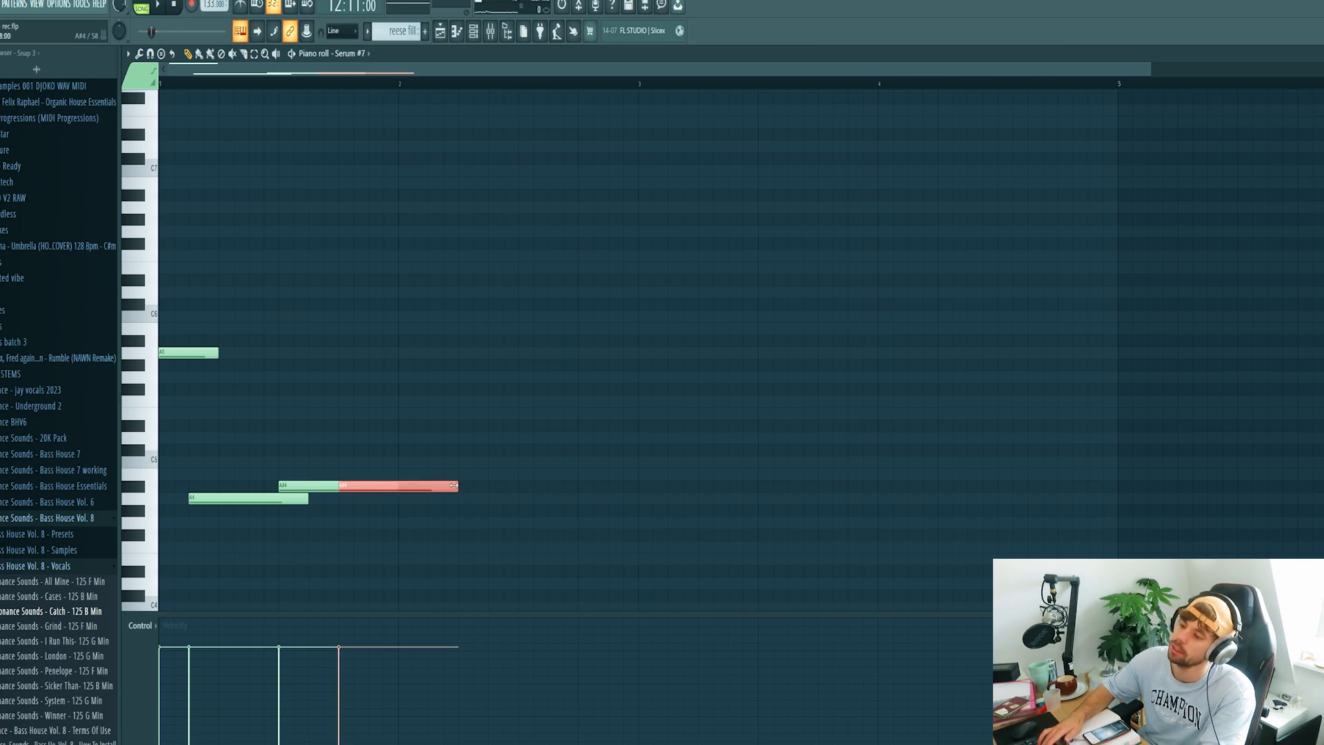
key("ctrl+Up")
key("ctrl+Up")
left_click_drag(455, 195, 398, 200)
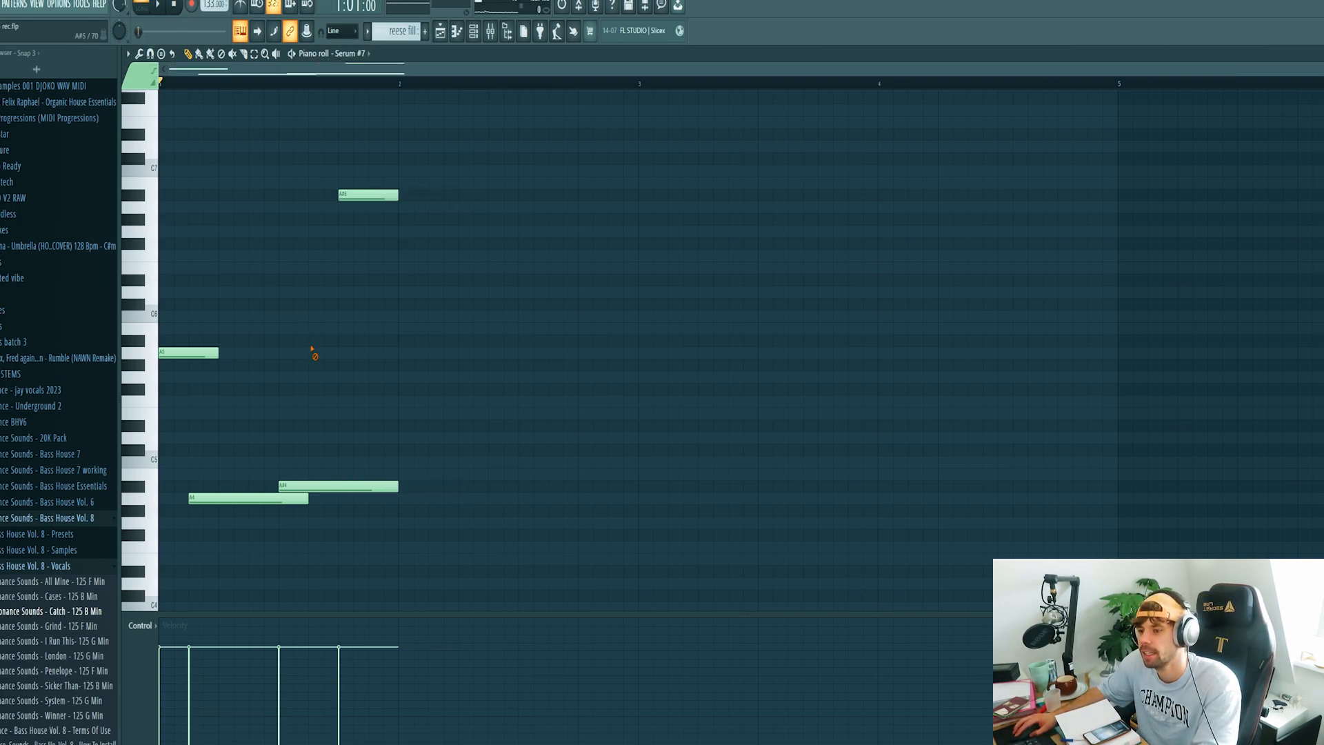
key("space")
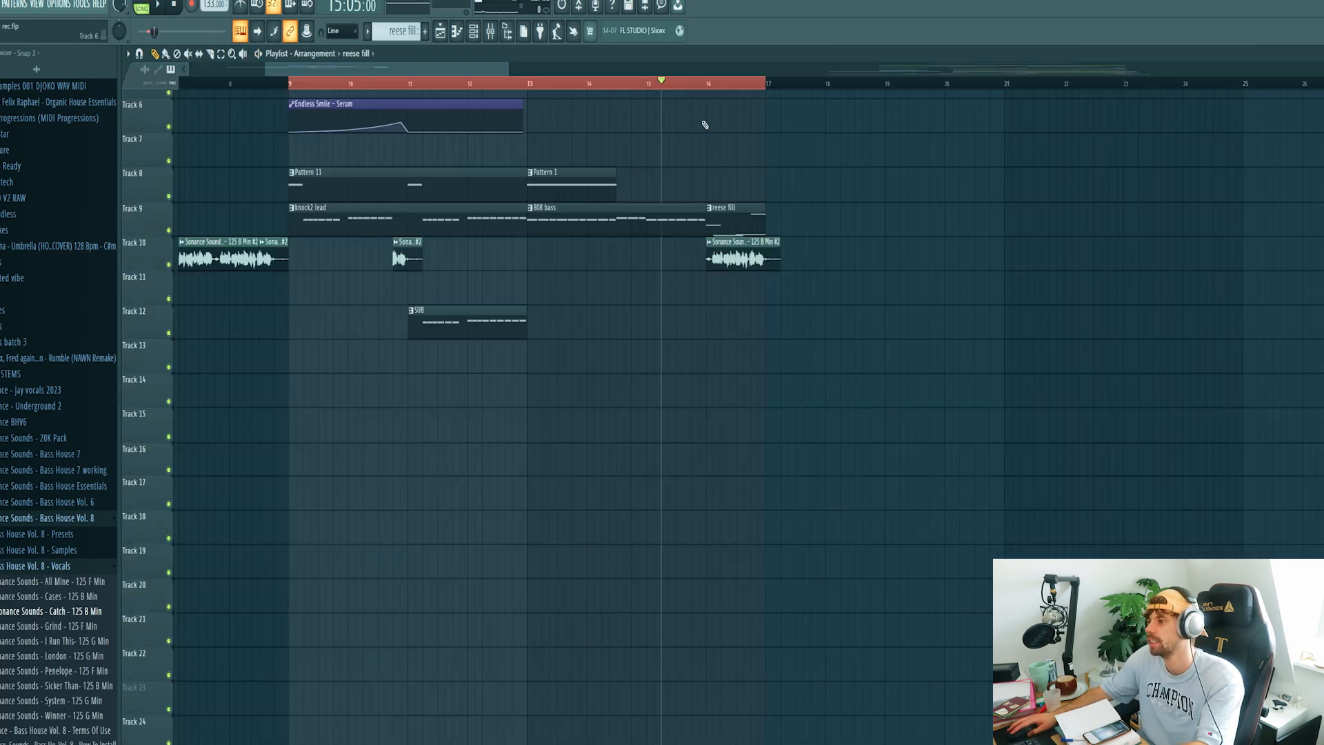
key("space")
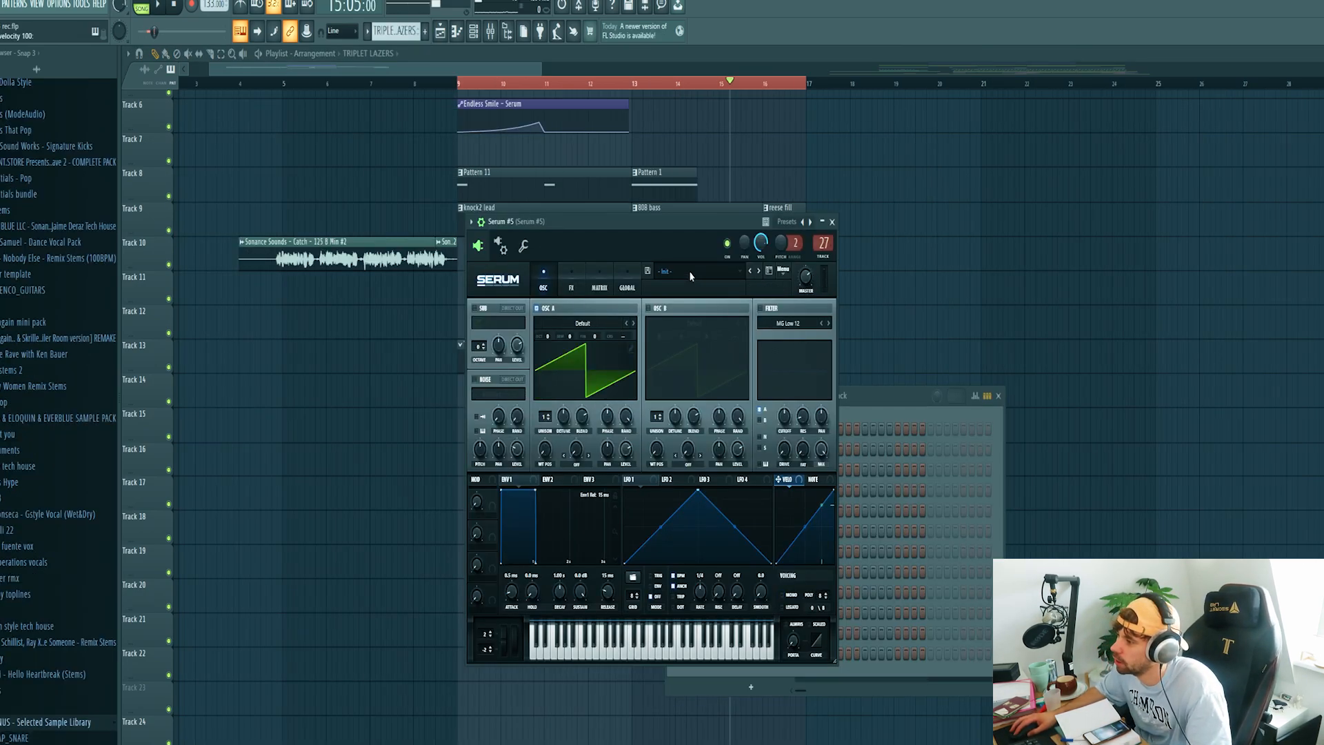
Load the Lzr - Catch preset from Bass House Vol. 8 into Serum #5 and open its piano roll for the TRIPLET LAZERS pattern
left_click(690, 276)
mouse_move(768, 674)
left_click(922, 609)
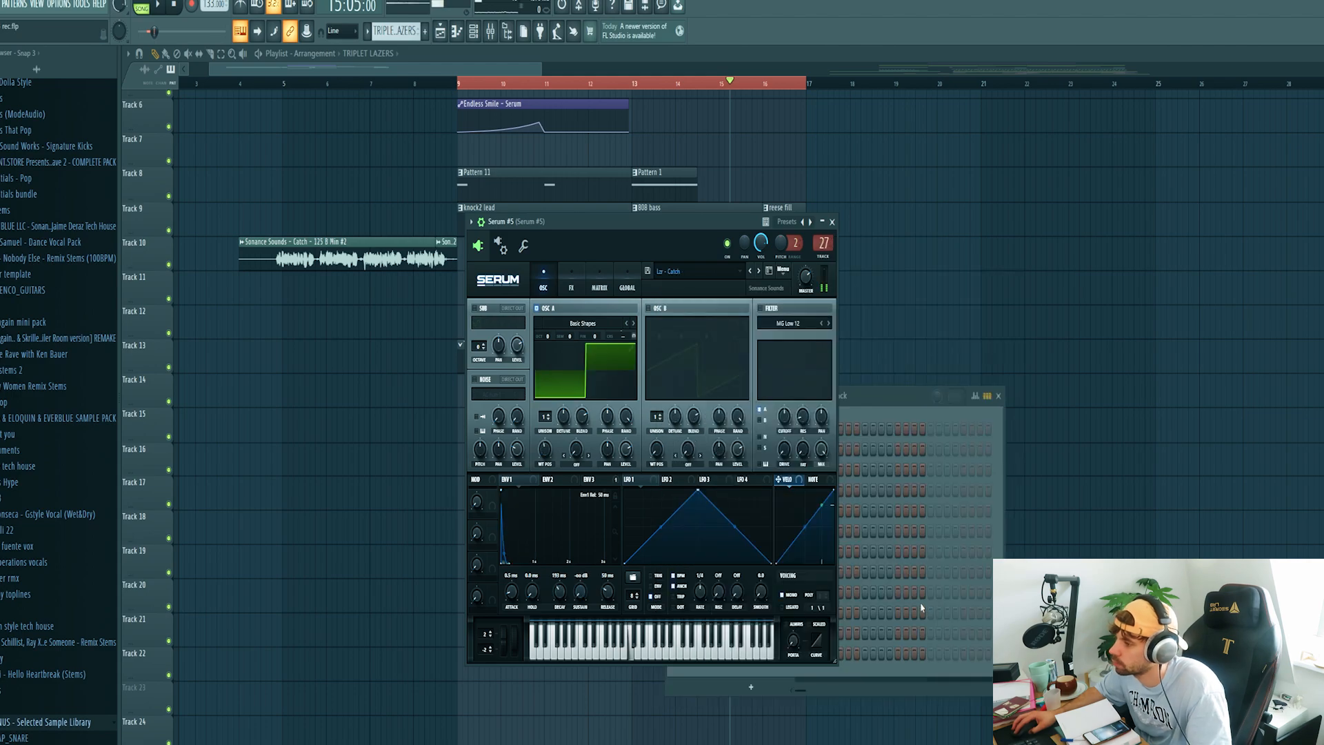
left_click(868, 398)
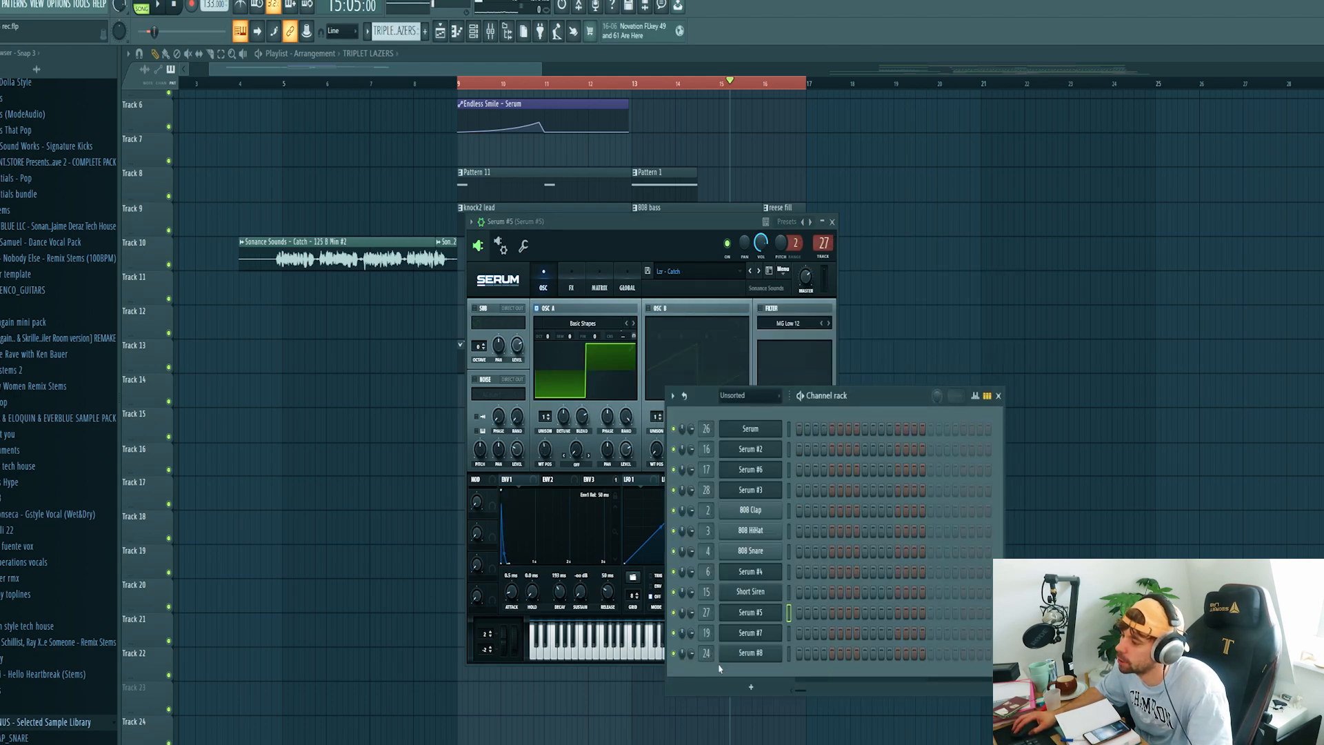
right_click(759, 612)
left_click(807, 567)
Set the snap to 1/3 beat, fill beat 4 of bar 1 with three A4 triplet notes, and audition them
left_click(254, 316)
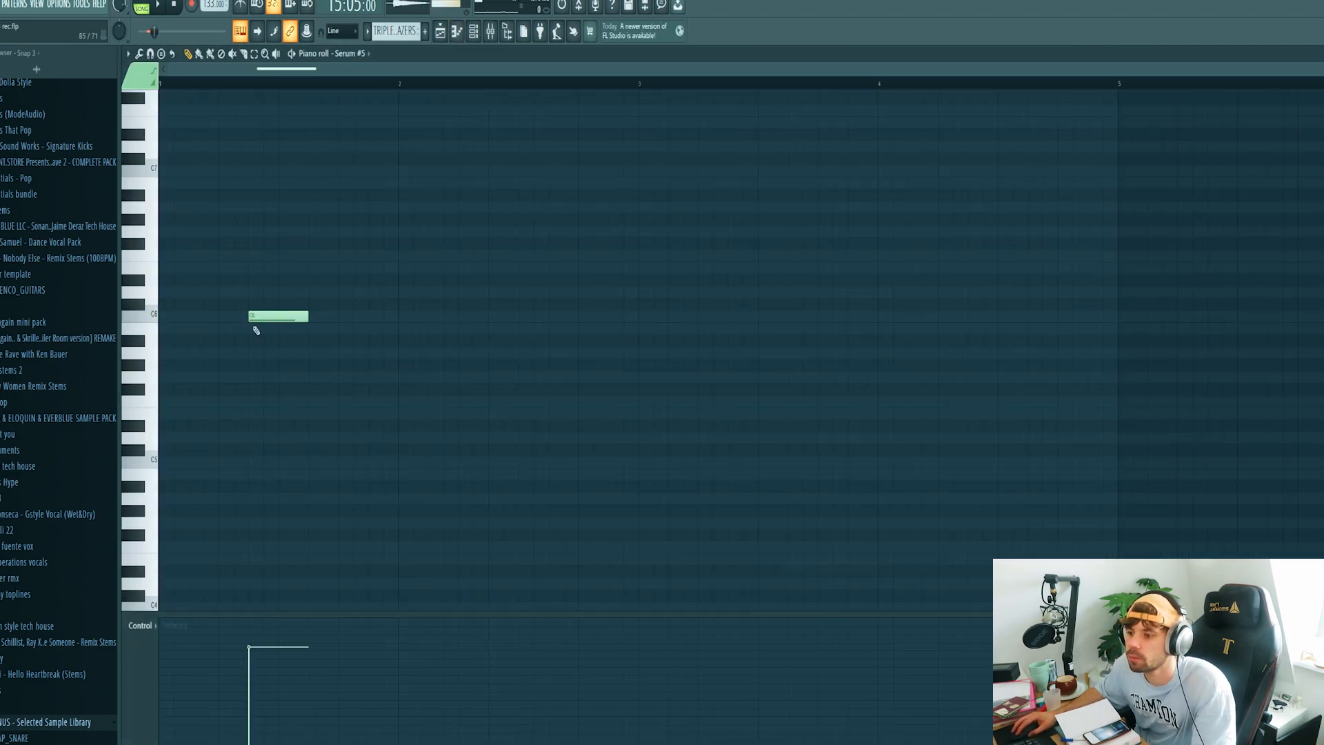
left_click_drag(291, 321, 373, 508)
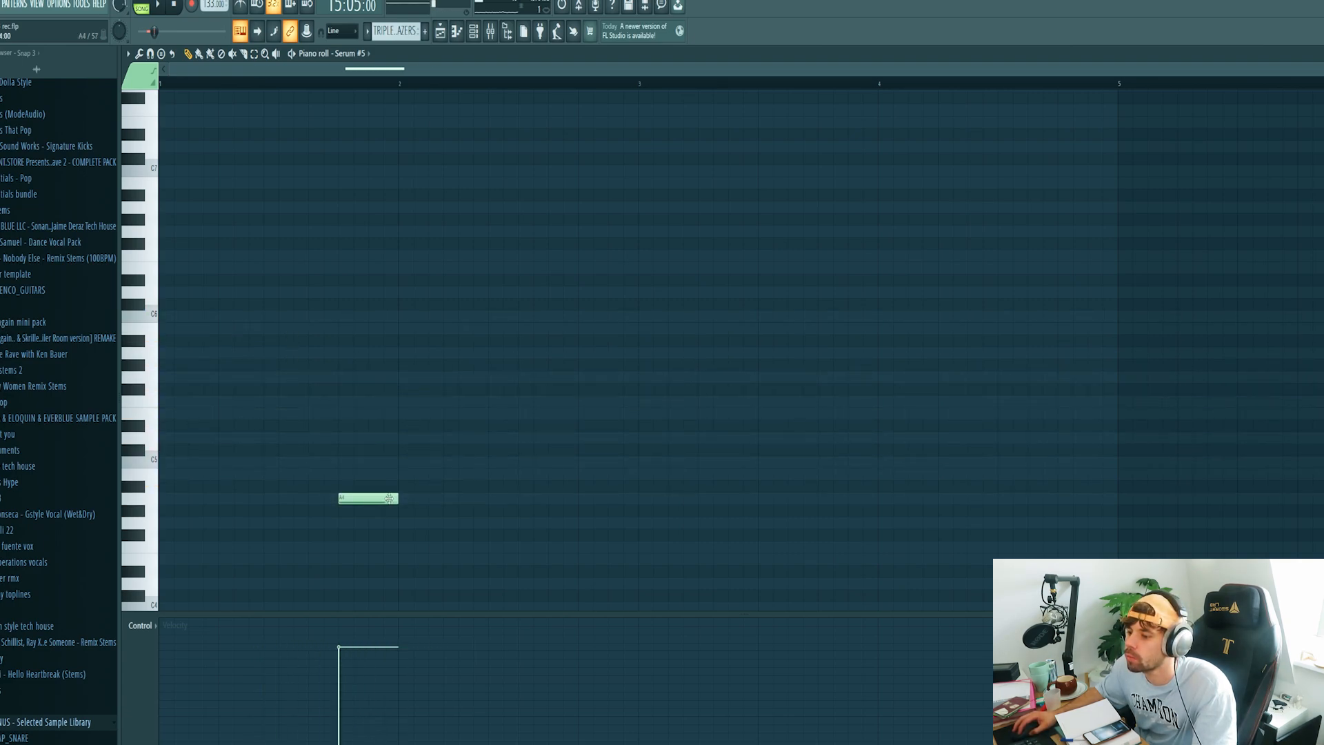
left_click(352, 32)
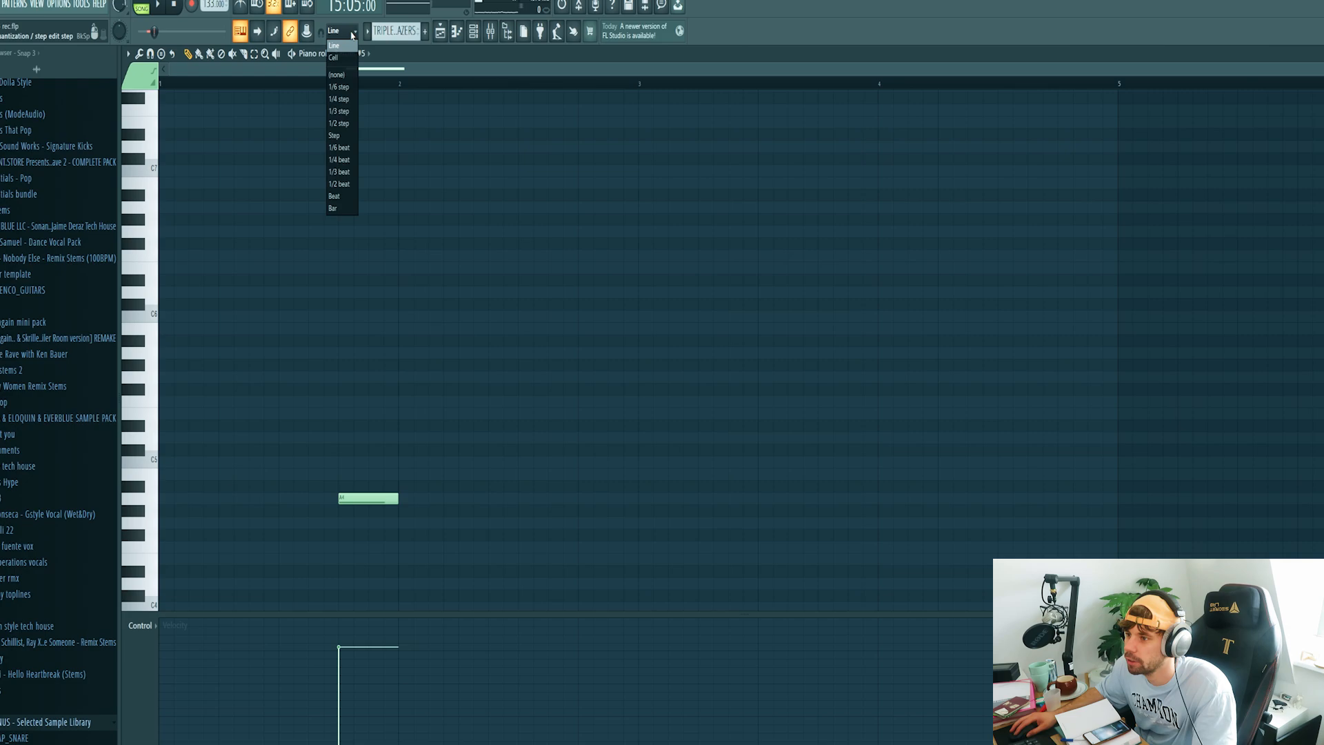
left_click(339, 173)
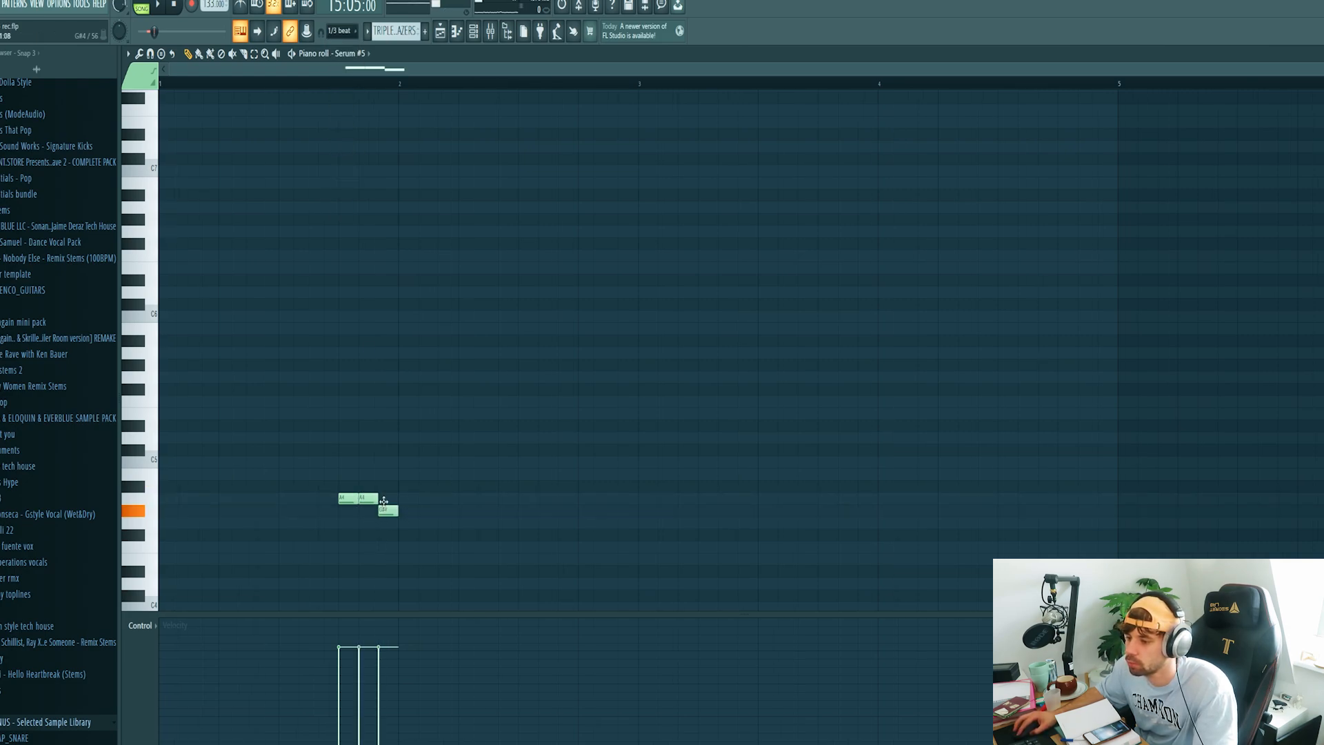
left_click_drag(385, 501, 384, 497)
key("space")
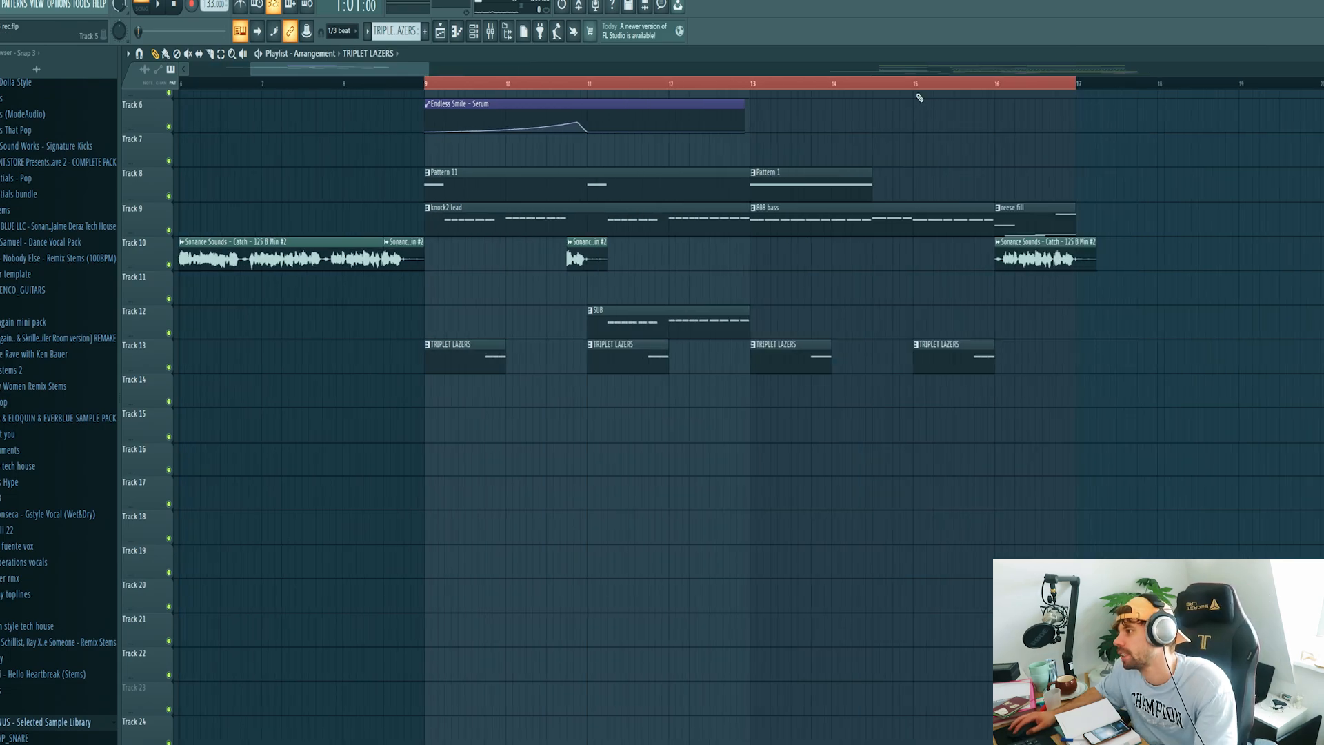
Place the TRIPLET LAZERS pattern on Track 13 at bars 9, 11, 13 and 15, and play from late bar 14 through the reese fill
left_click(894, 83)
key("space")
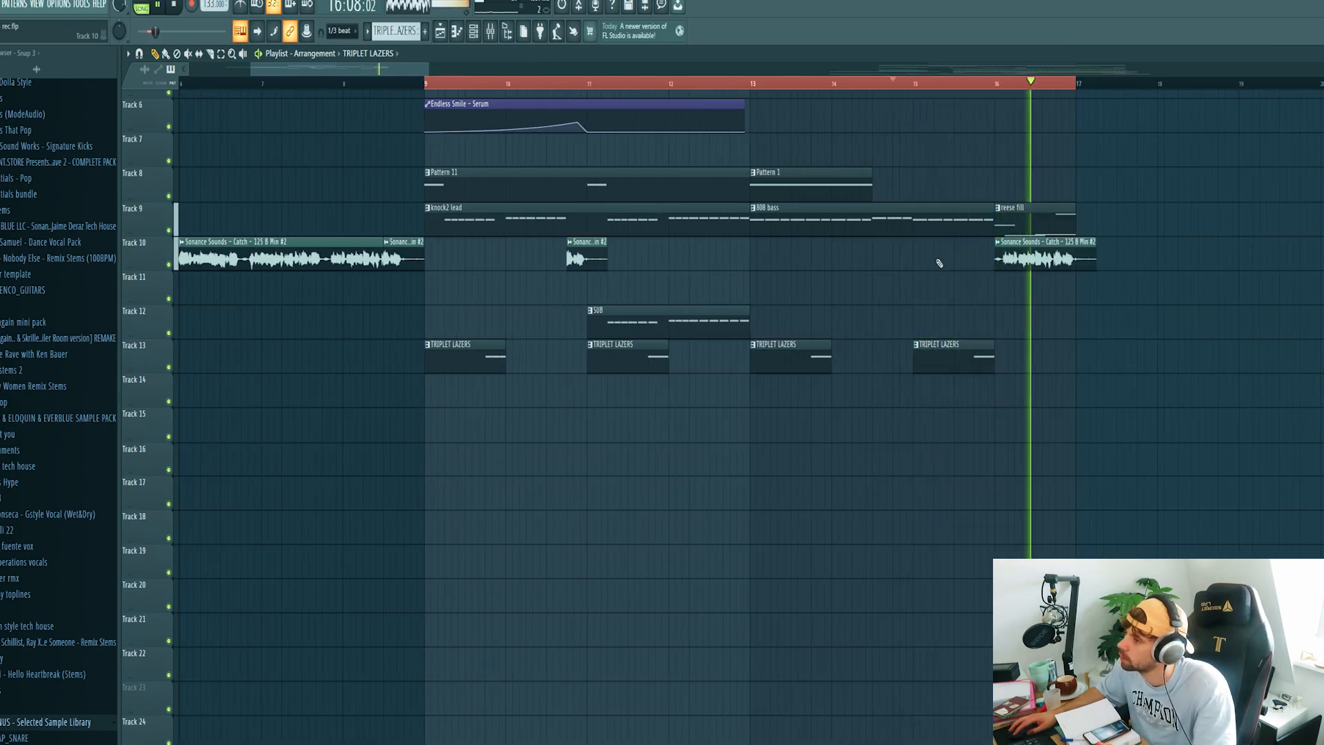
key("space")
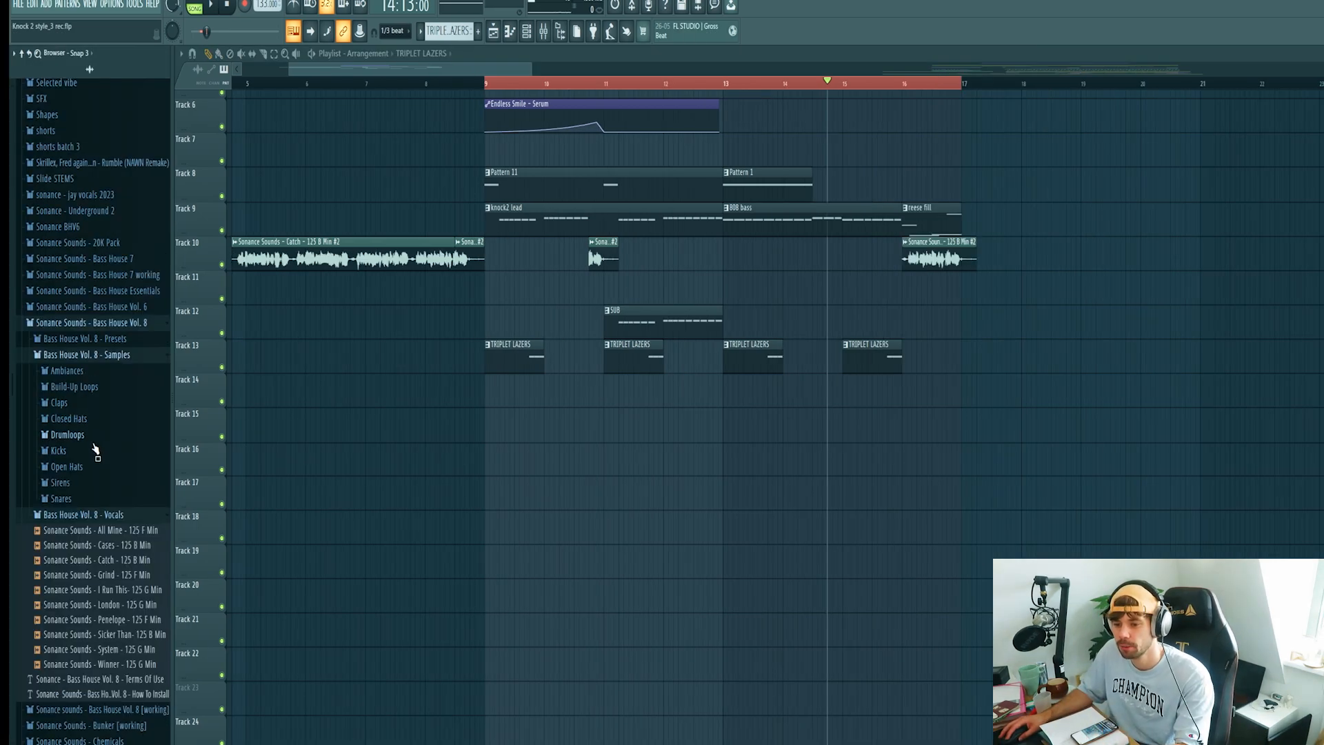
Place Kick - 11 on Track 15 on every beat of bars 13 and 14, with an extra hit at the end
left_click(58, 450)
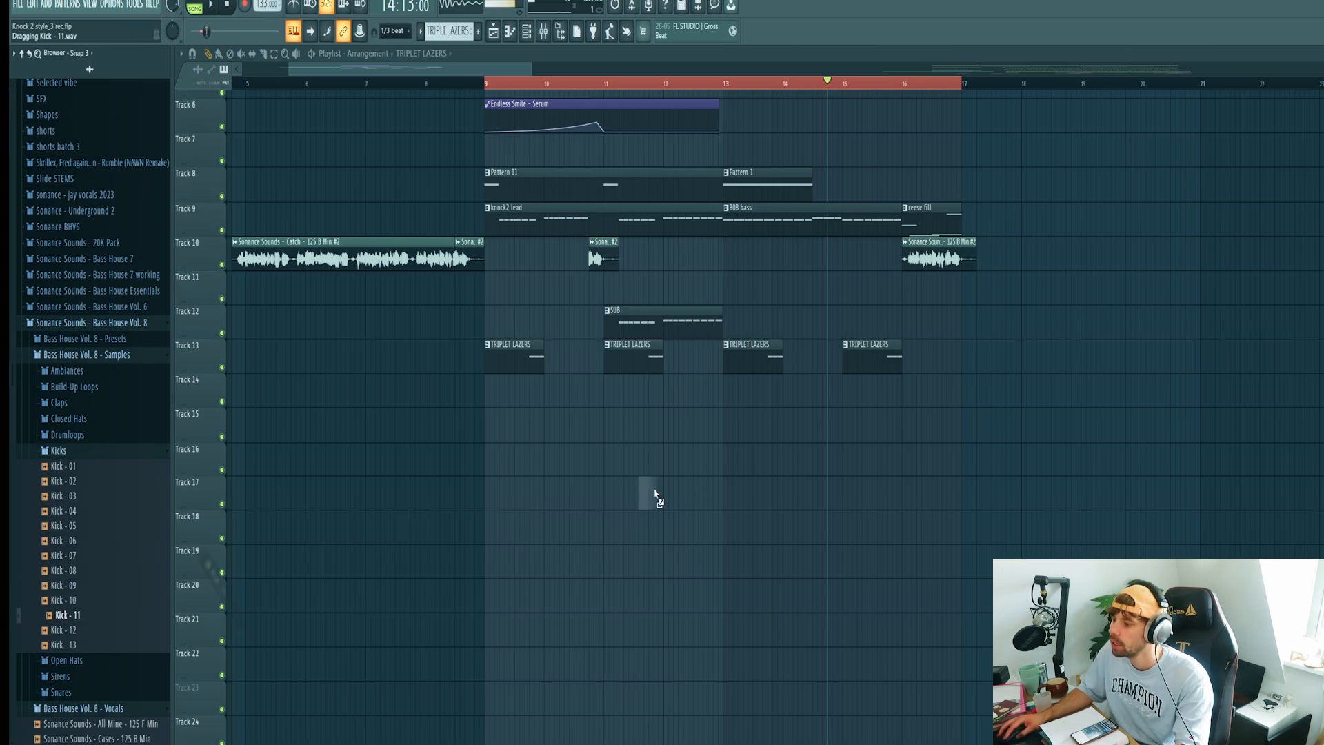
scroll(745, 441, "up", 6)
left_click(740, 432)
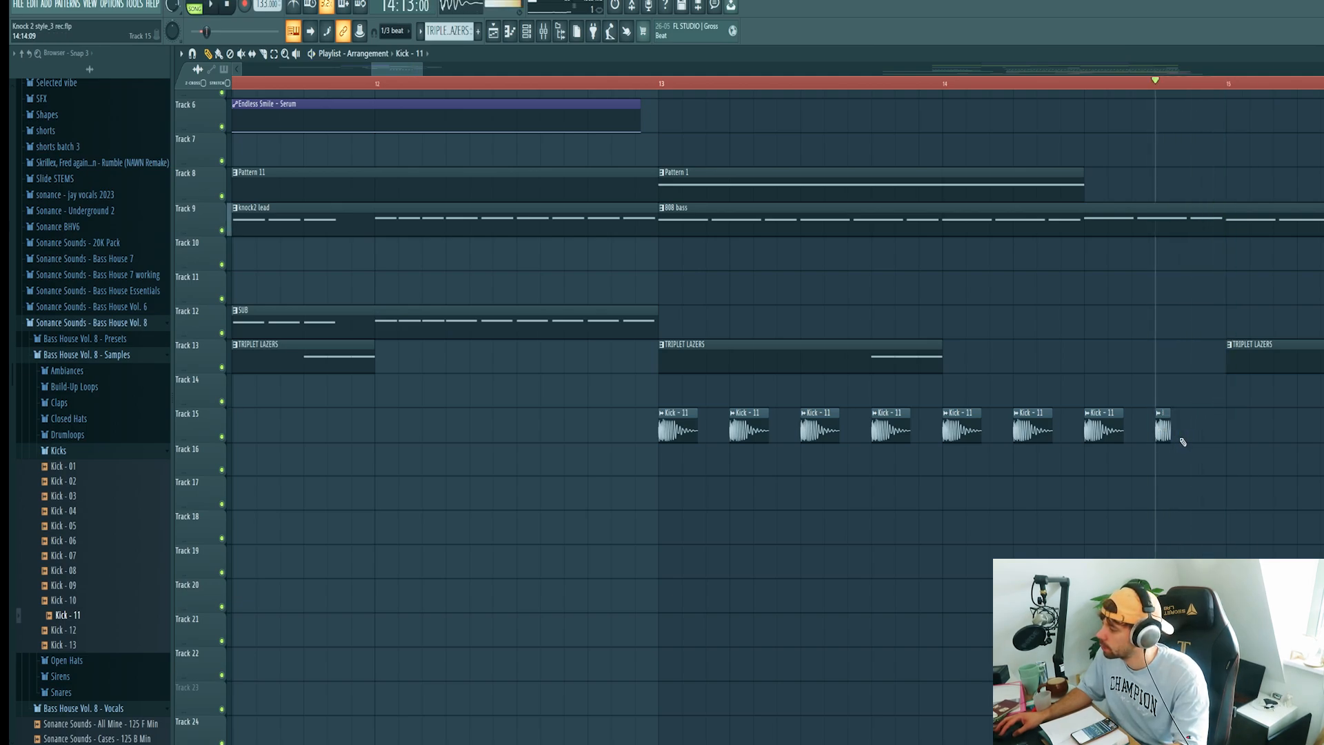
key("super")
key("super")
key("ctrl+z")
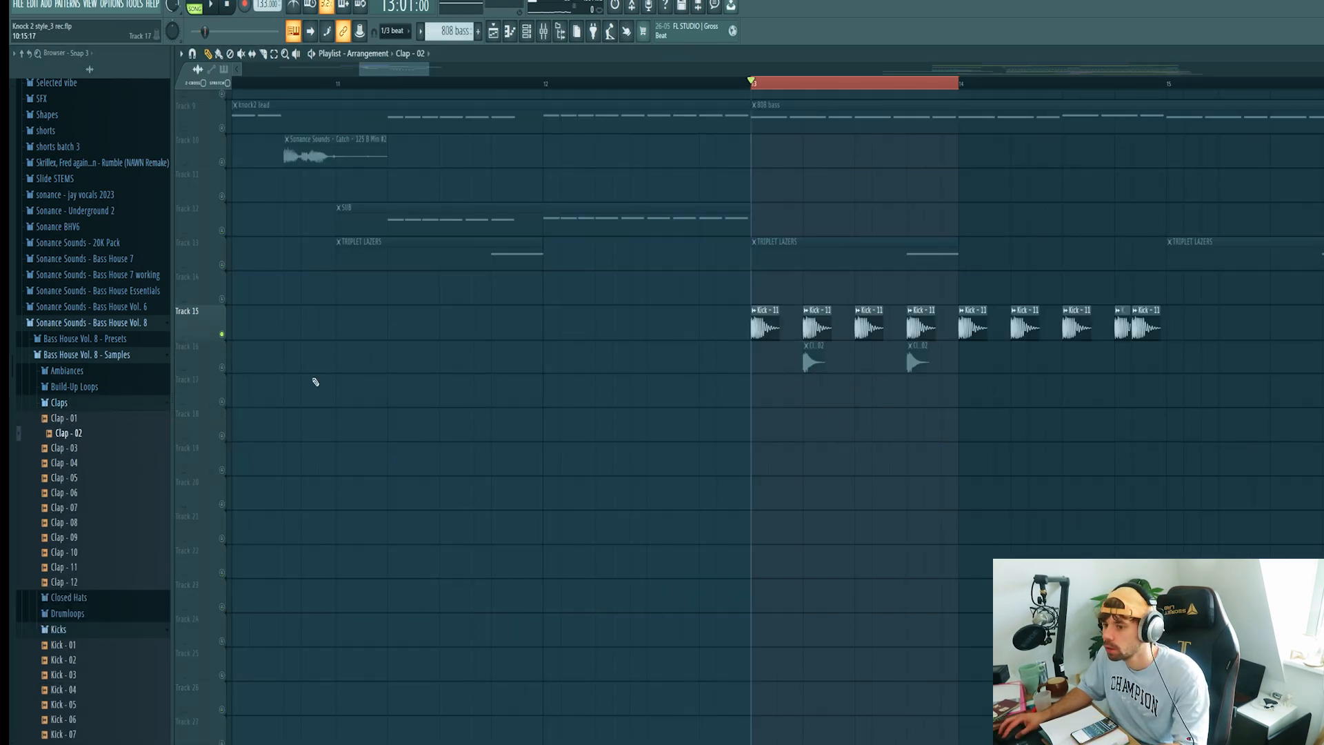
Add Clap - 02 on beats 2 and 4 of bar 13 and Open Hat - 08 on its offbeats, looping the bar to audition
key("space")
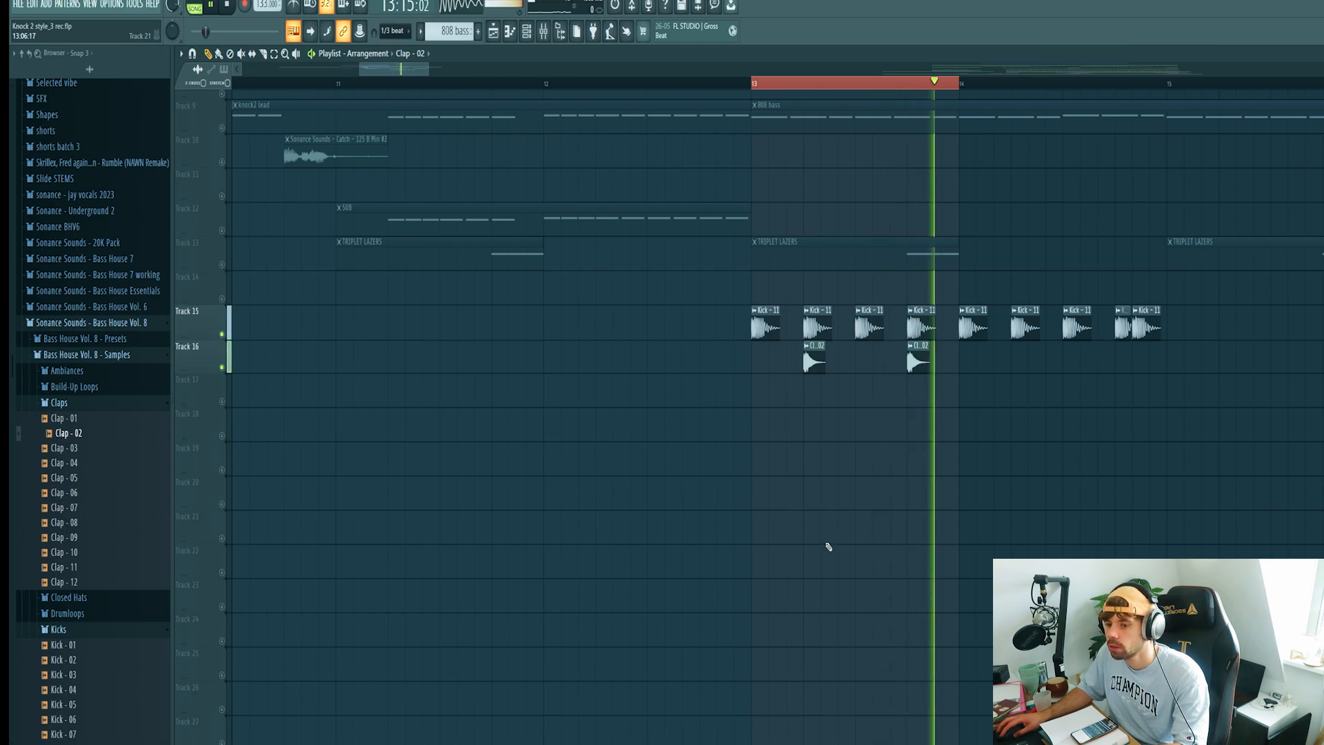
key("space")
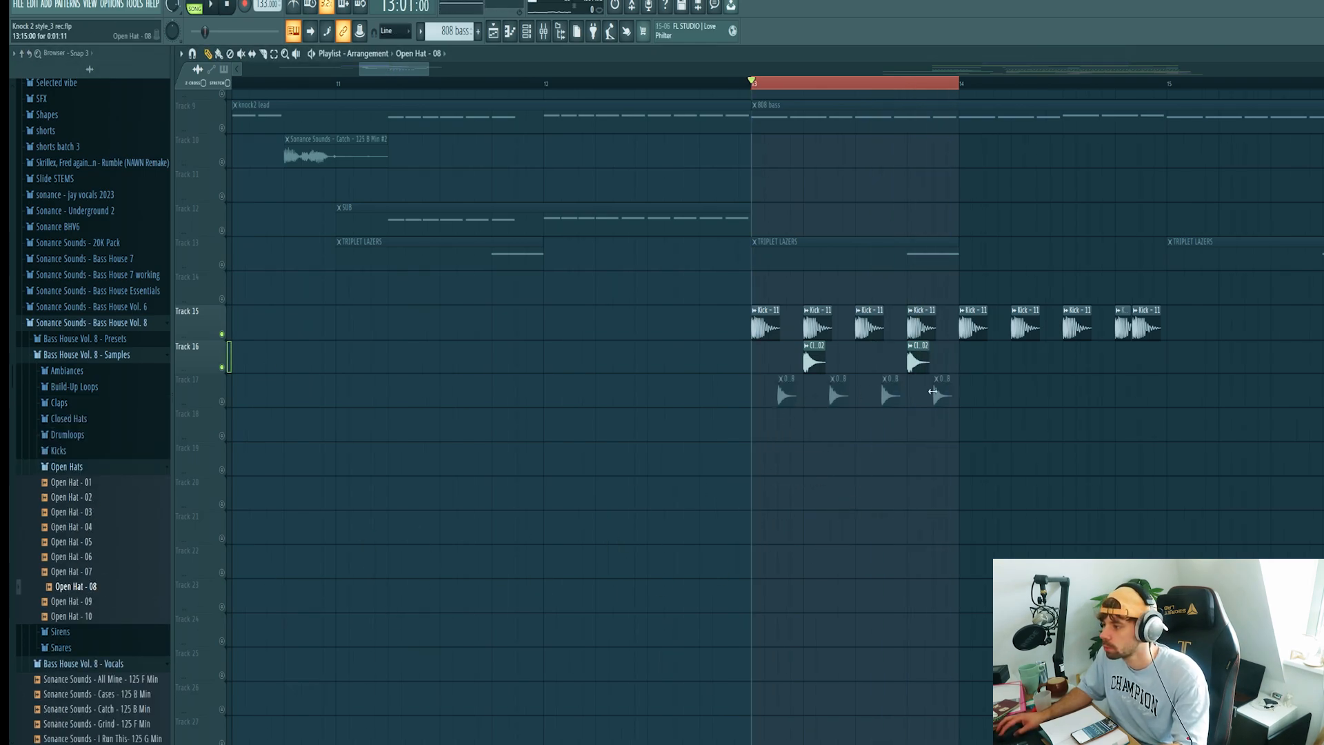
key("space")
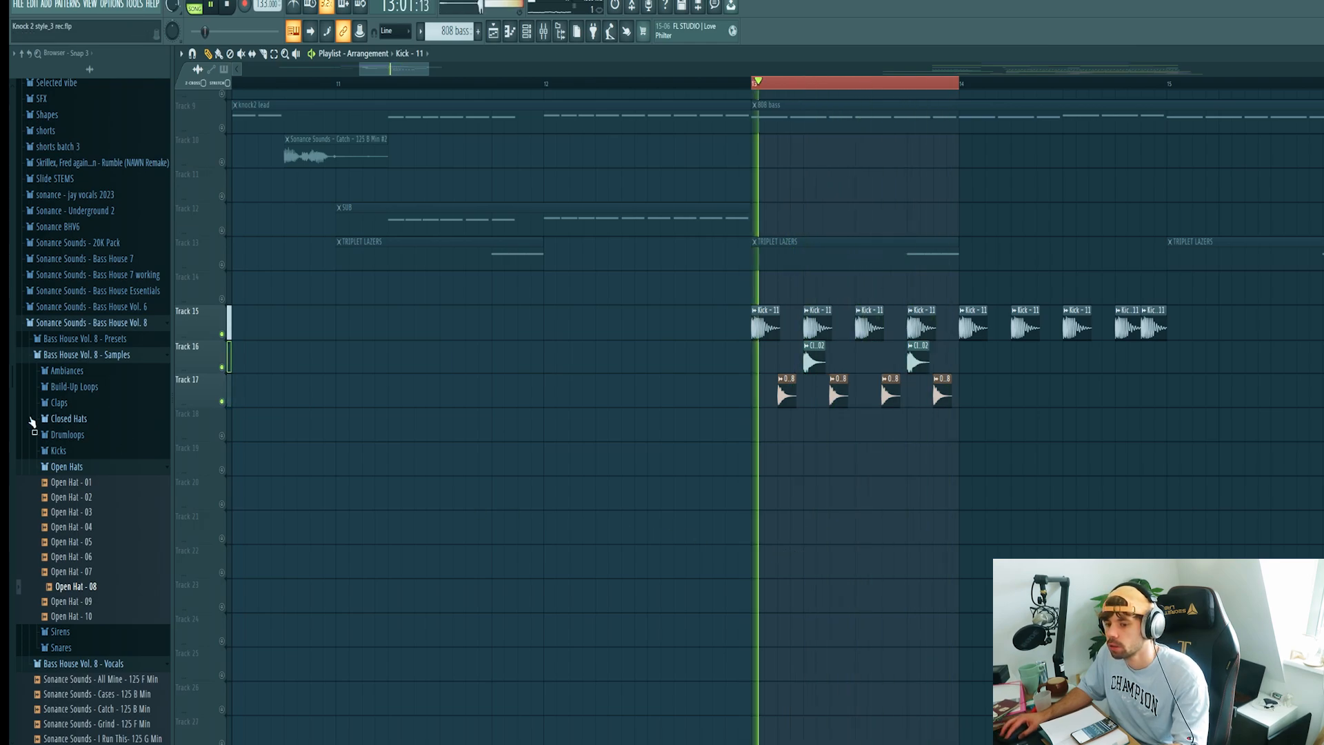
Place Closed Hat - 05 on Track 18 at the second and eighth sixteenths of bar 13, nudge both slightly late, and audition the loop
left_click(32, 422)
left_click(76, 463)
key("space")
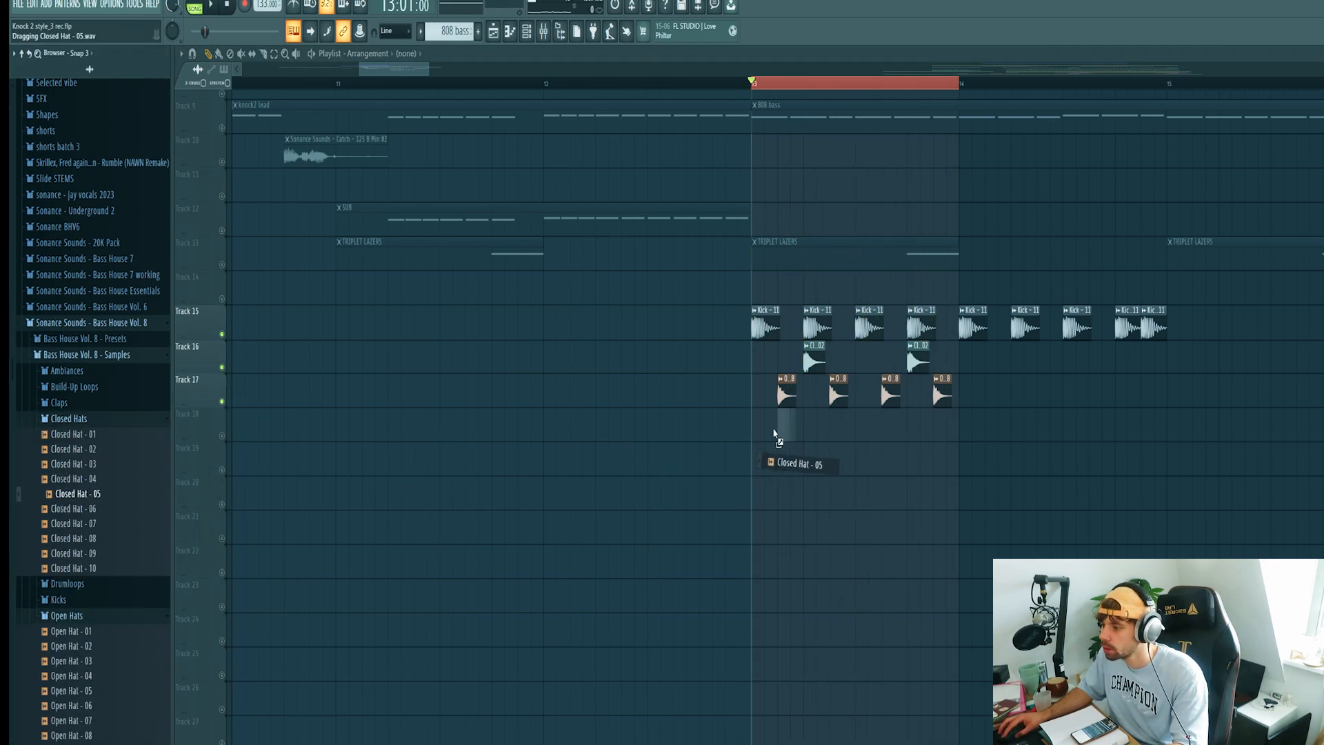
scroll(764, 437, "up", 3)
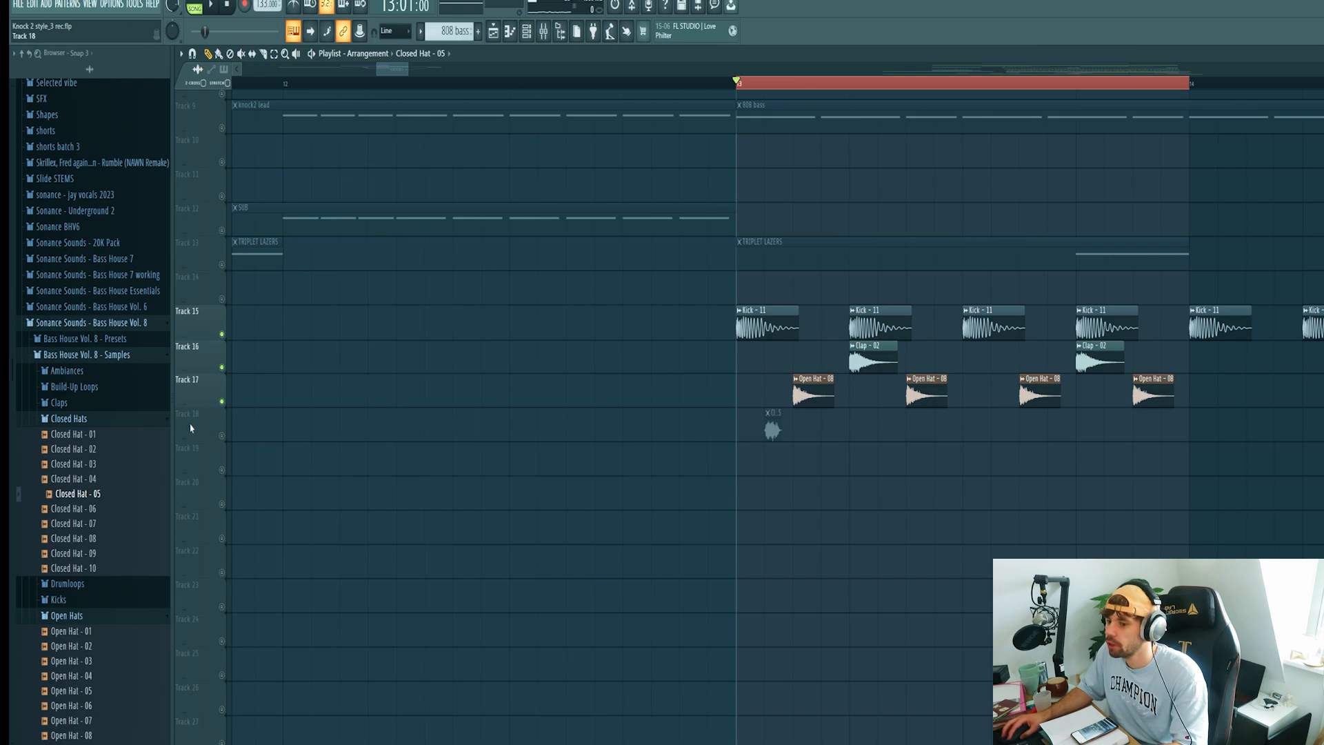
scroll(843, 508, "up", 5)
left_click(974, 495)
left_click_drag(1038, 528, 679, 503)
key("space")
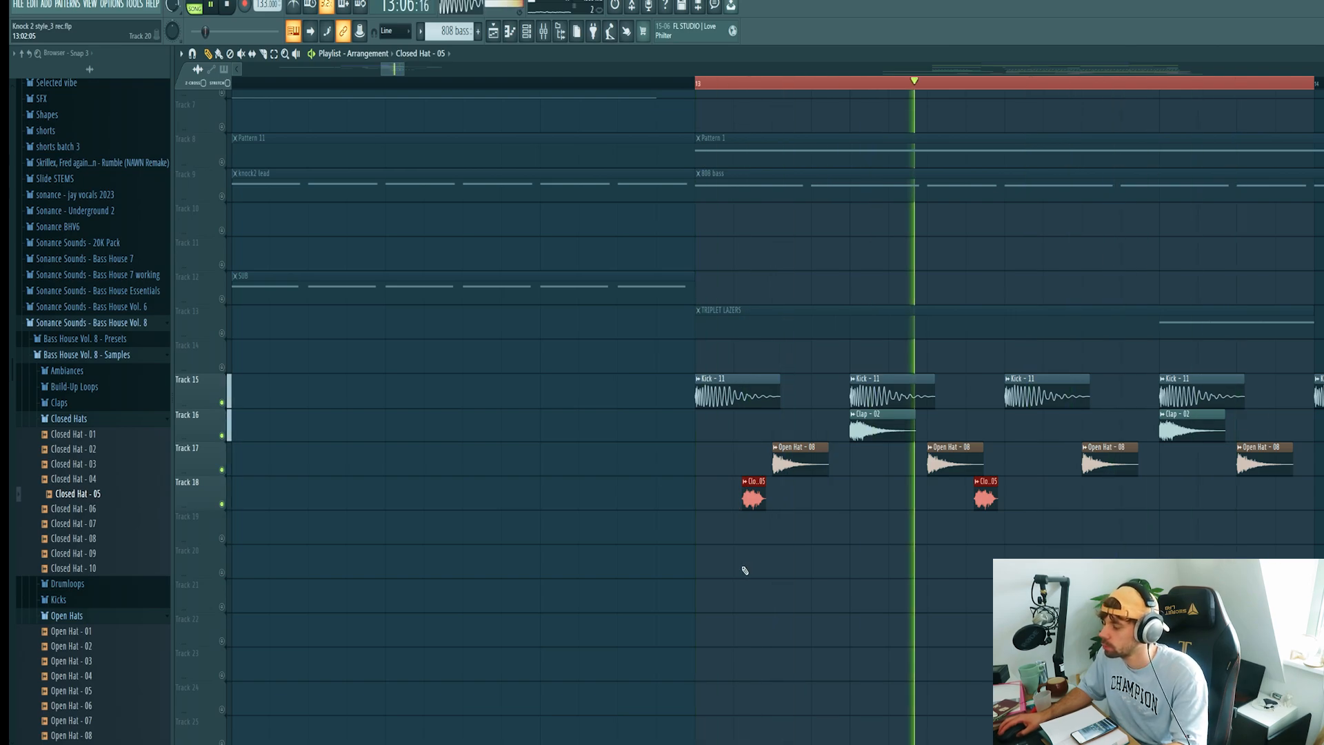
scroll(741, 567, "down", 2)
key("space")
Add the Snare - 04 sample to Track 19 near the end of bar 13
left_click(68, 418)
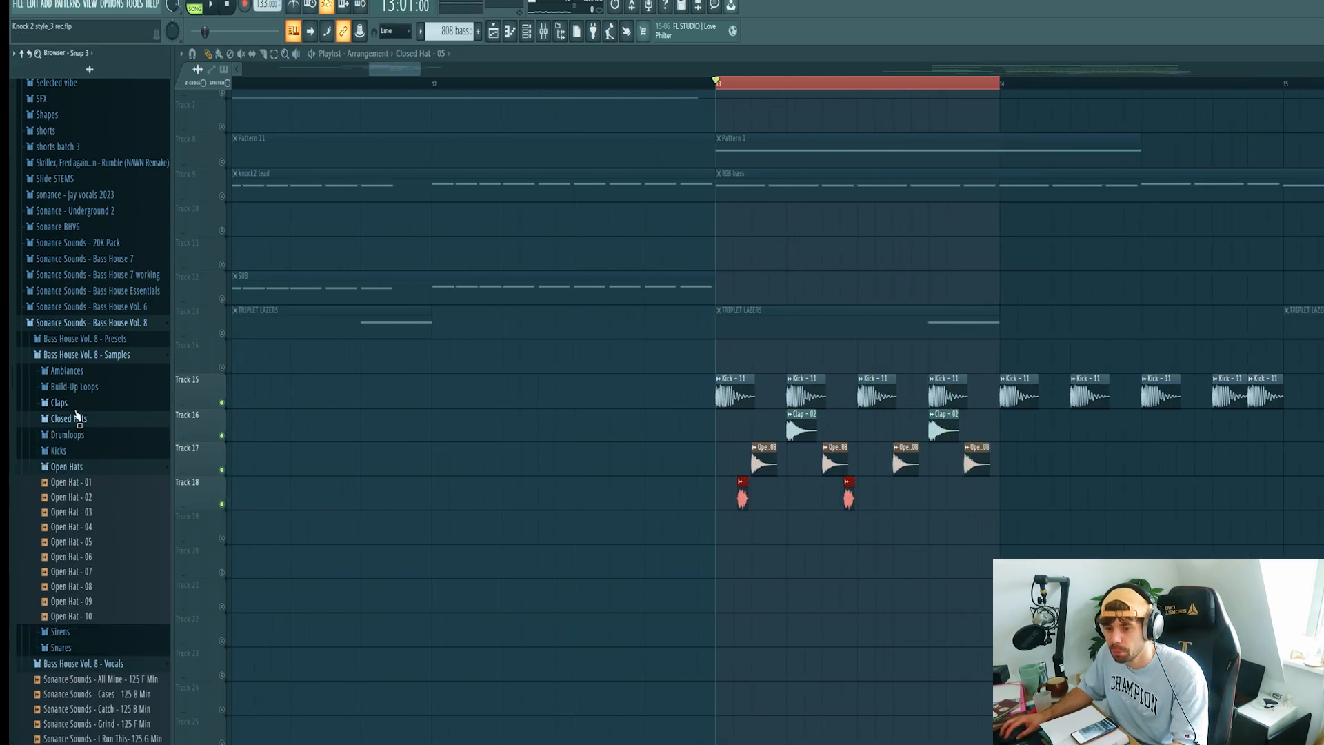
left_click(67, 466)
left_click(61, 498)
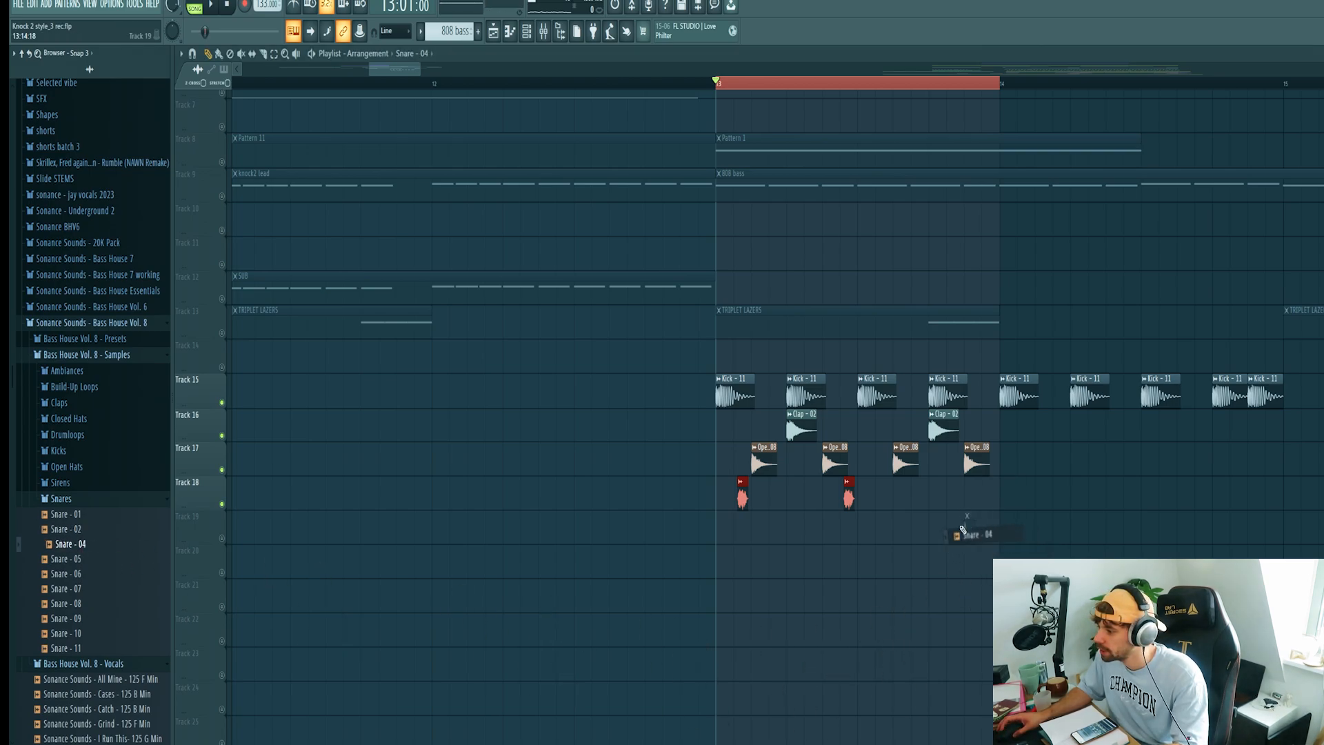
Drop Snare - 04 on Track 19 at the last sixteenth of bar 13 and audition the loop
left_click_drag(963, 529, 973, 530)
scroll(975, 530, "up", 2)
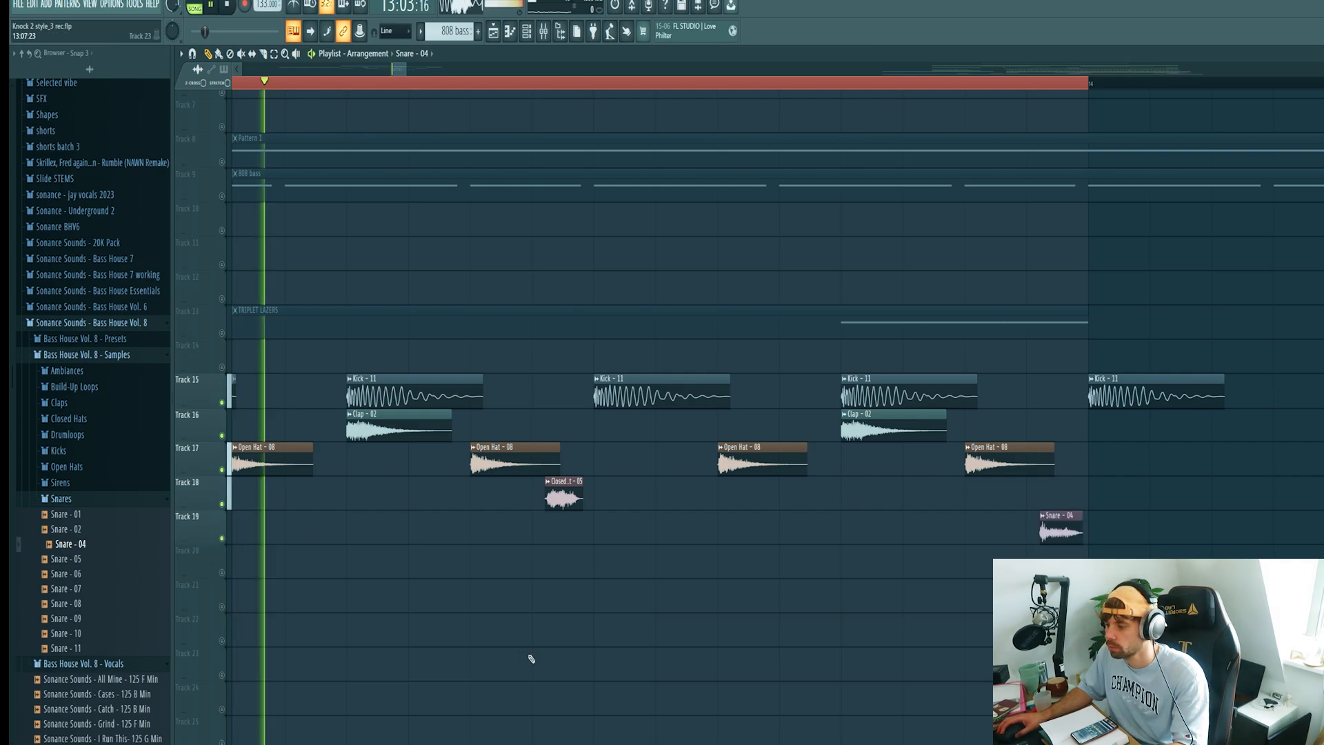
scroll(531, 659, "down", 2)
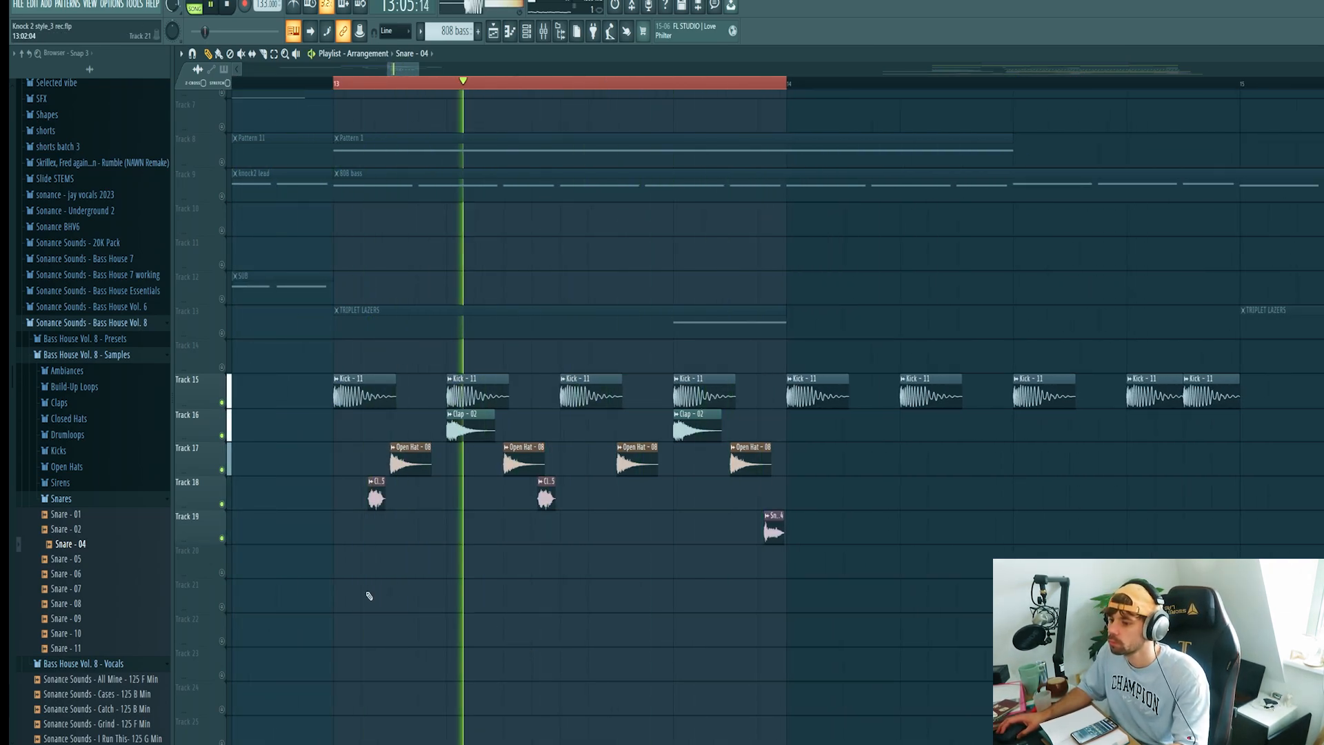
scroll(334, 576, "up", 2)
key("space")
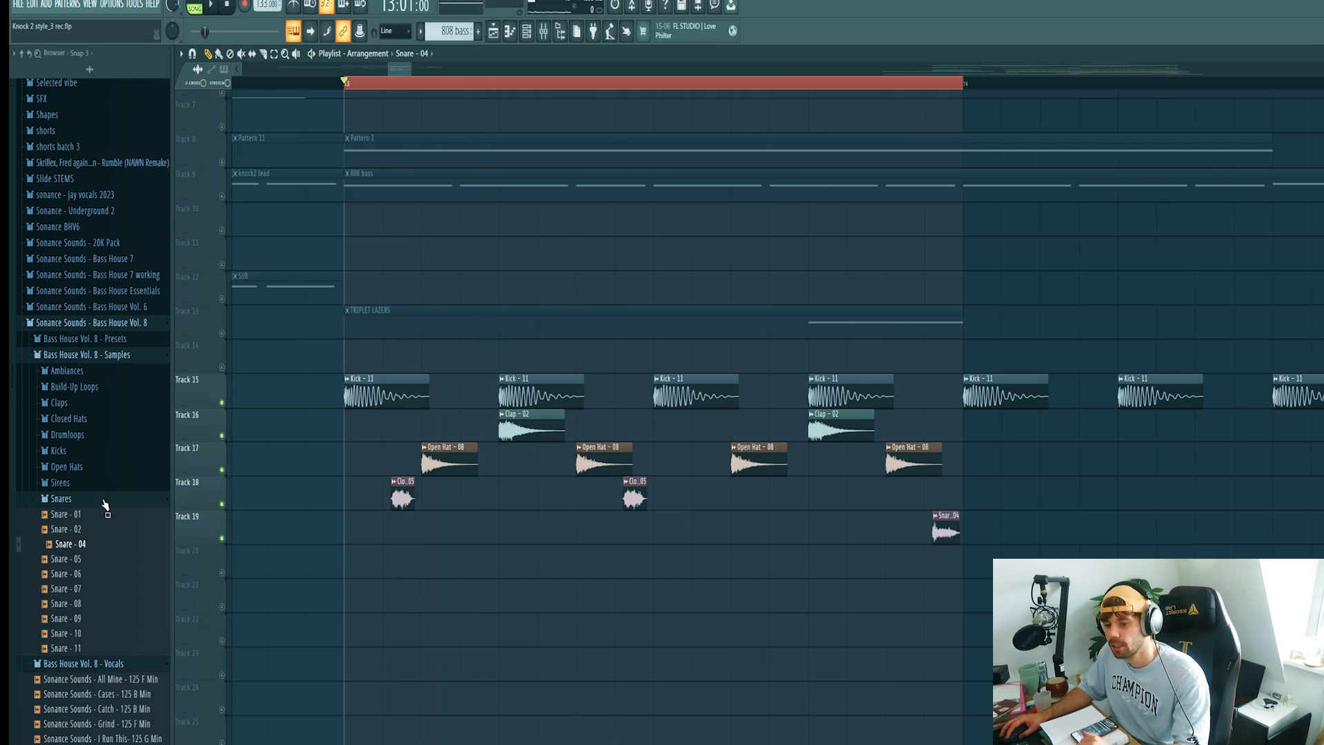
Place Siren - 05 [133 - A] on Track 20 from bar 13 and lower its channel volume to about 66% during playback
left_click(95, 487)
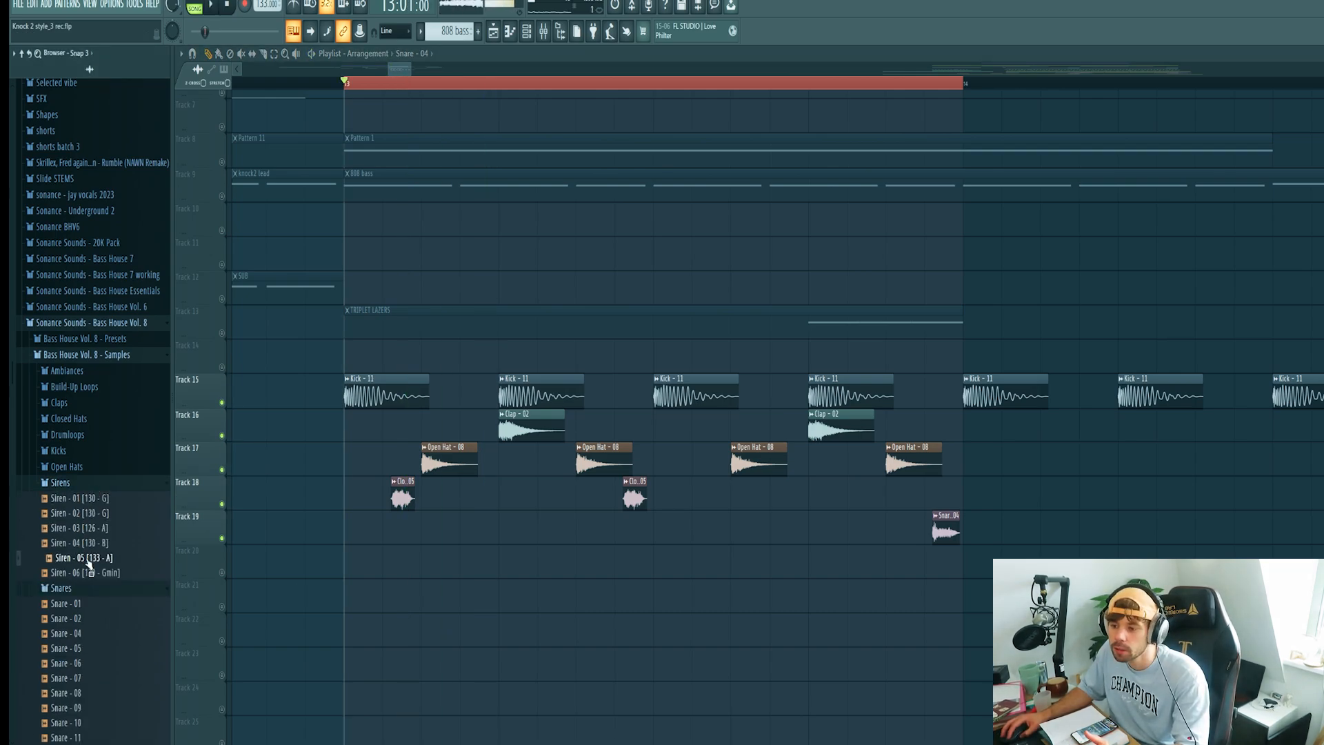
left_click_drag(212, 562, 341, 553)
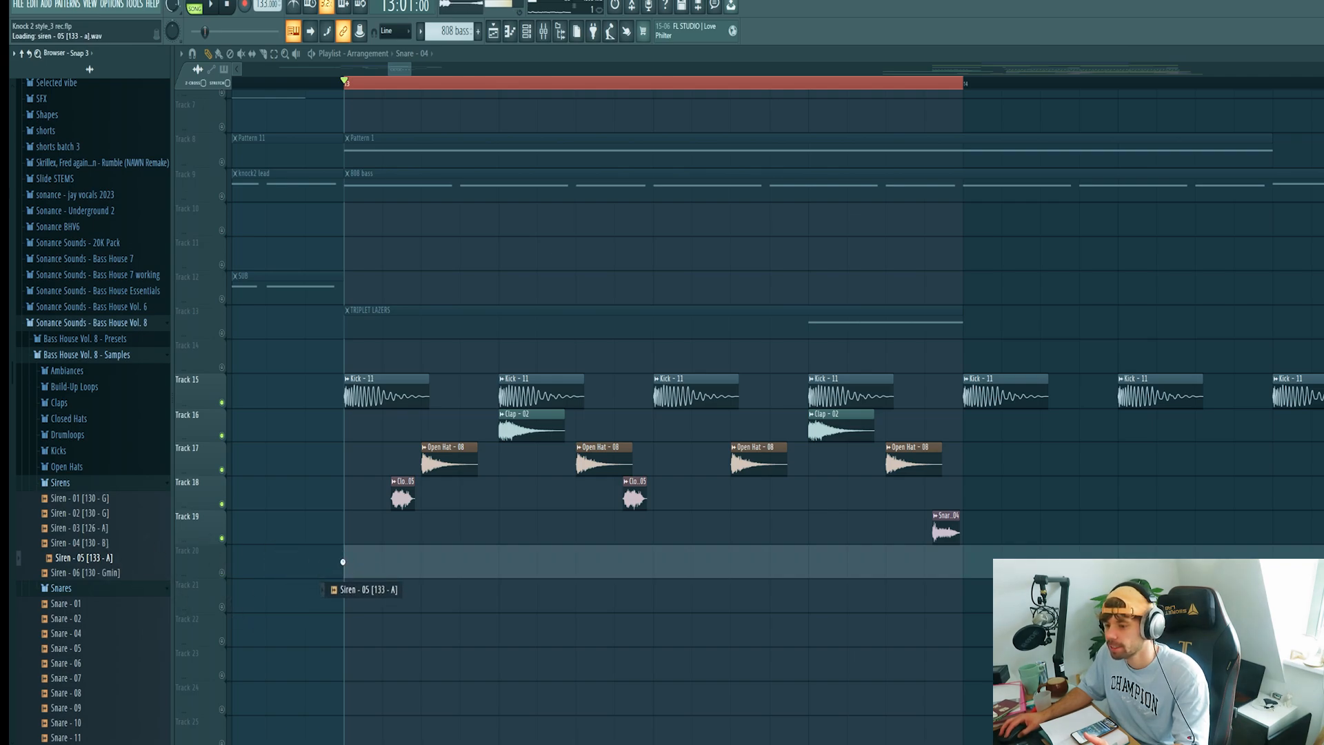
left_click_drag(343, 562, 344, 561)
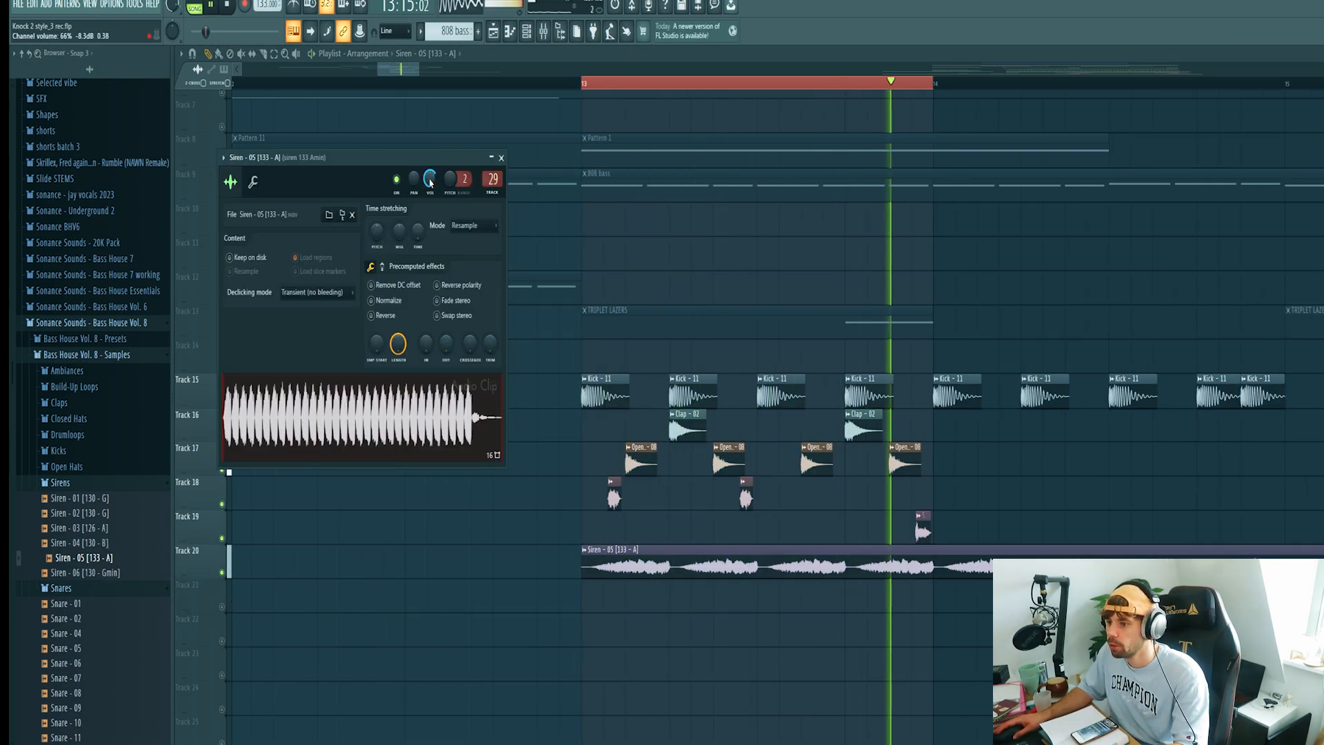
left_click_drag(430, 183, 430, 185)
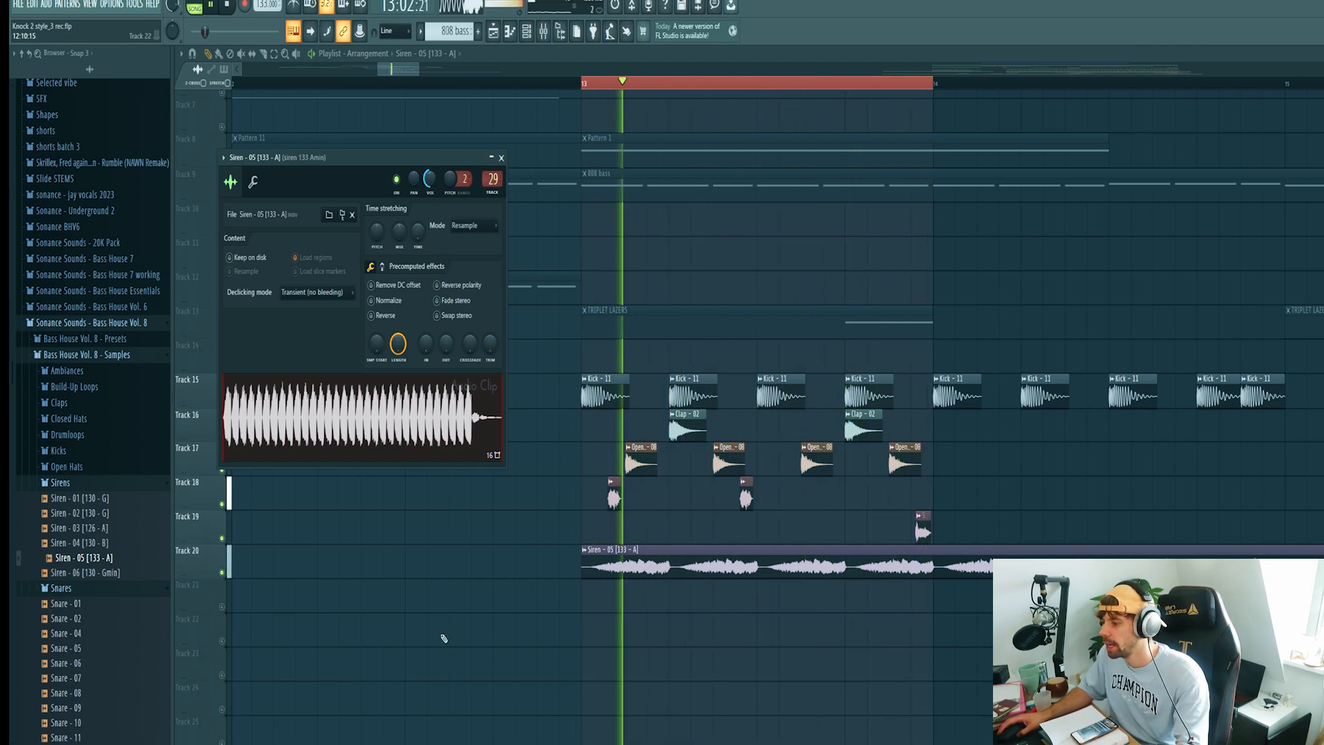
key("Escape")
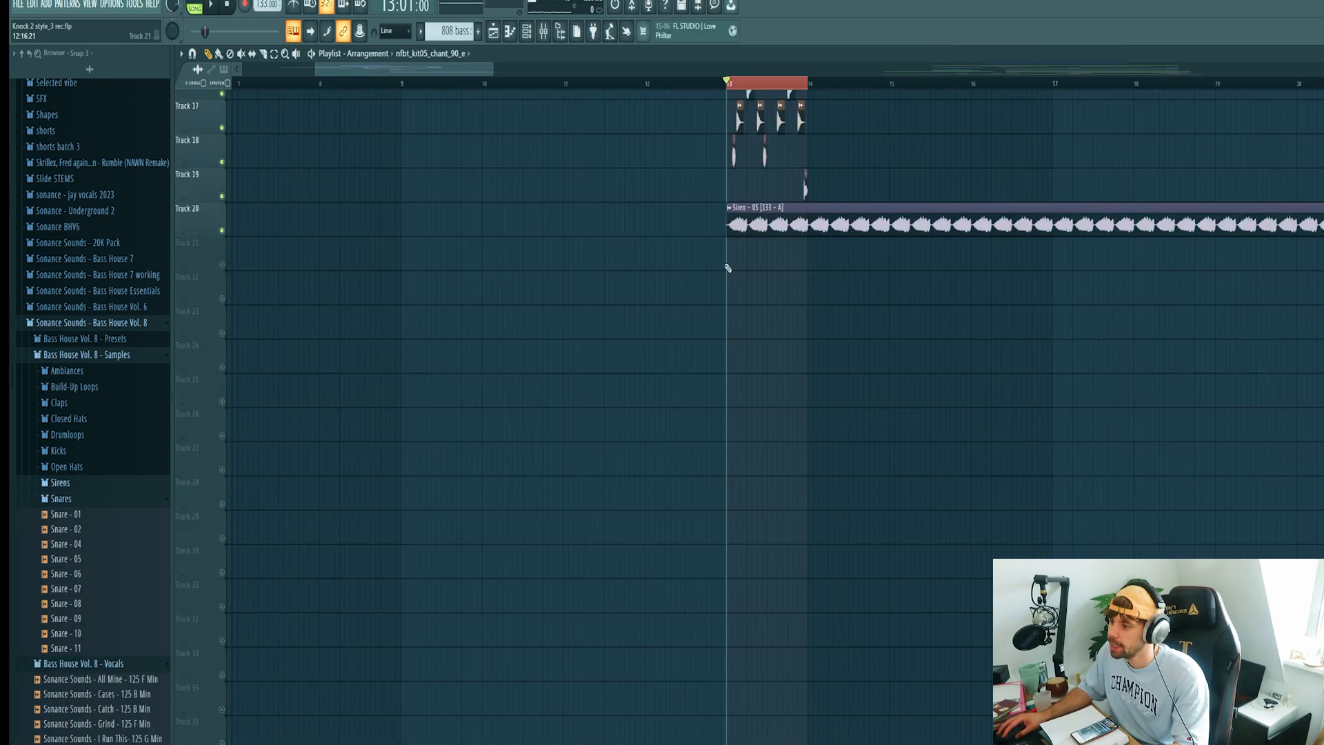
Add the nfbt_kit05_chant_90_e clip to Track 21 at bar 13, check its channel settings and unmute the track
left_click(728, 268)
scroll(745, 358, "up", 3)
scroll(745, 359, "up", 3)
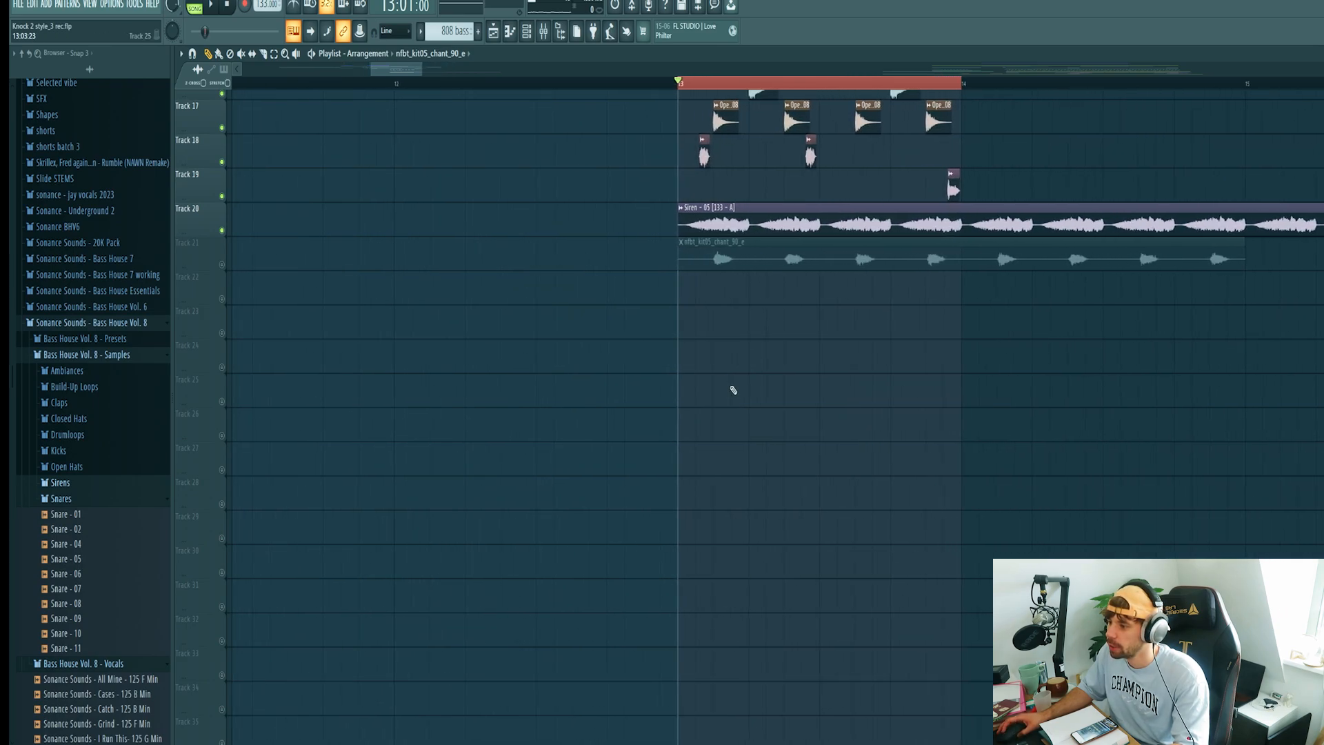
scroll(734, 391, "up", 4)
double_click(736, 395)
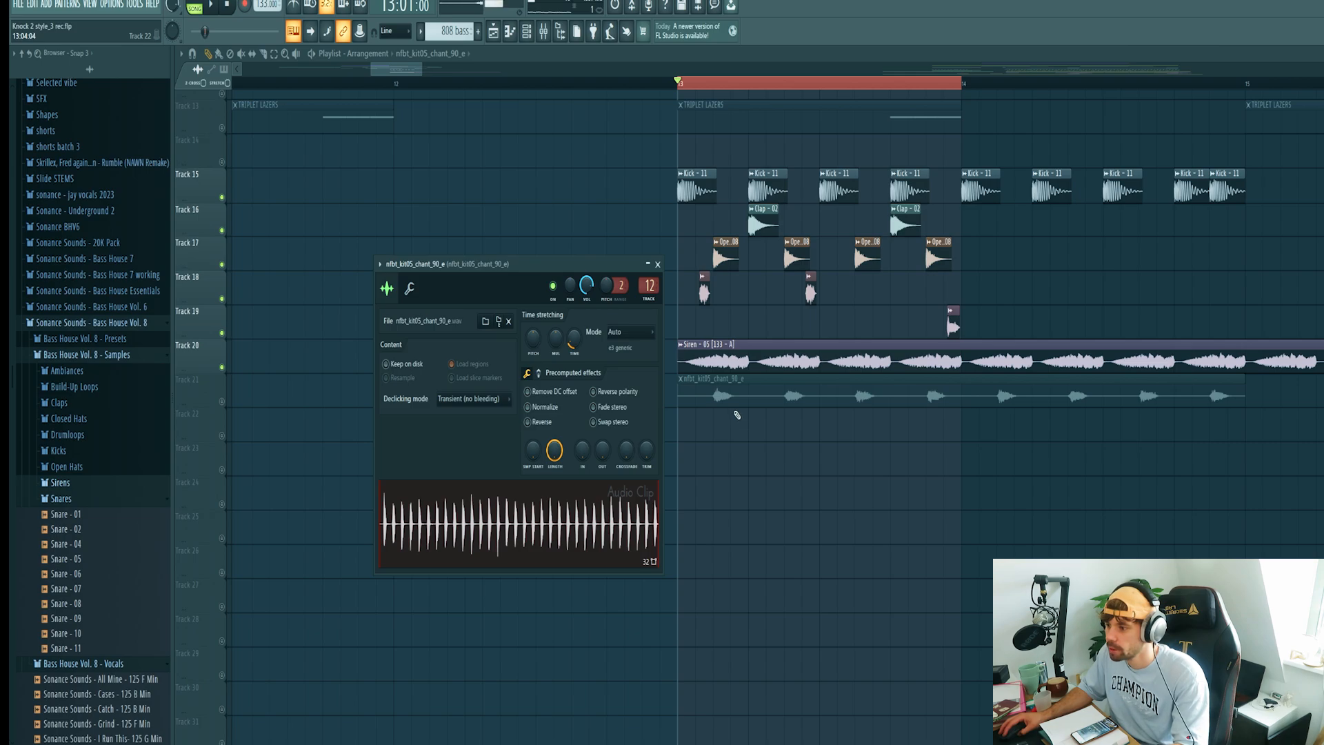
key("Escape")
left_click(223, 402)
Layer NOIZU_125_white_noise_fall_04 on Track 22 from bar 13 and audition the loop
key("space")
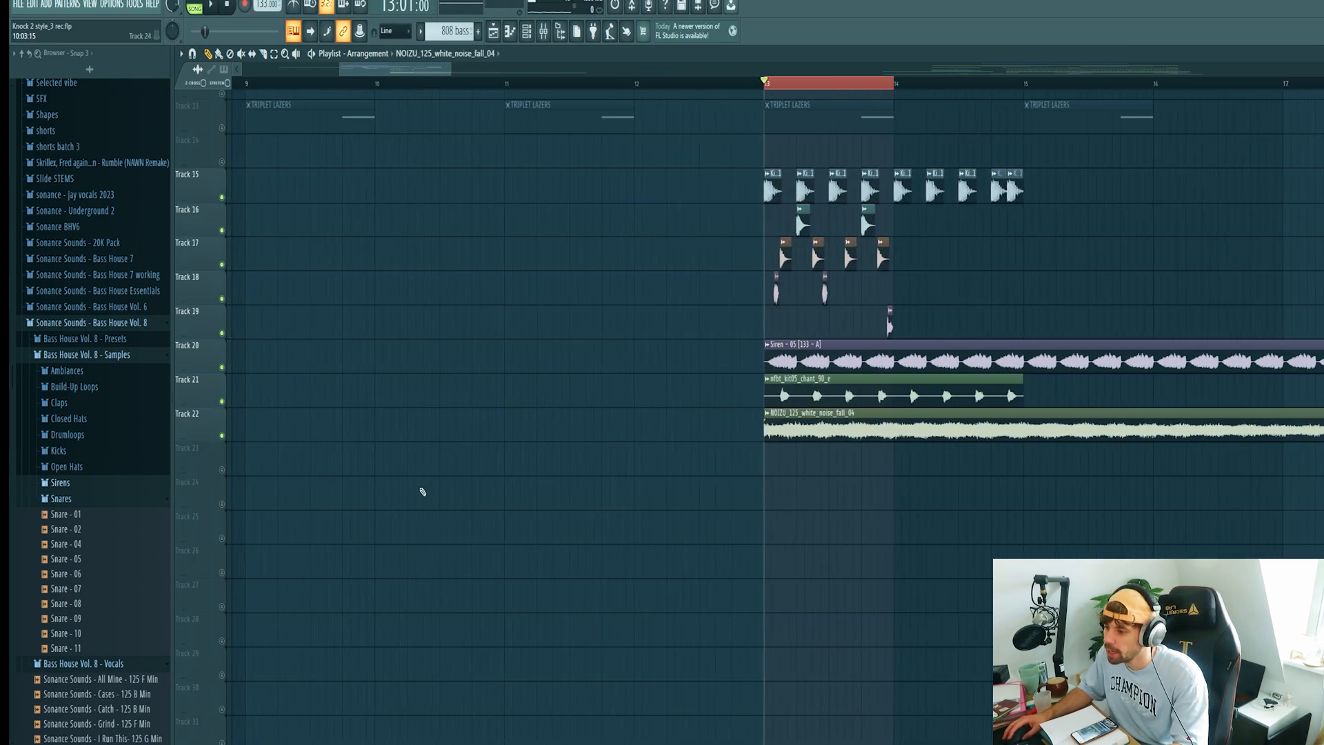
scroll(655, 486, "up", 2)
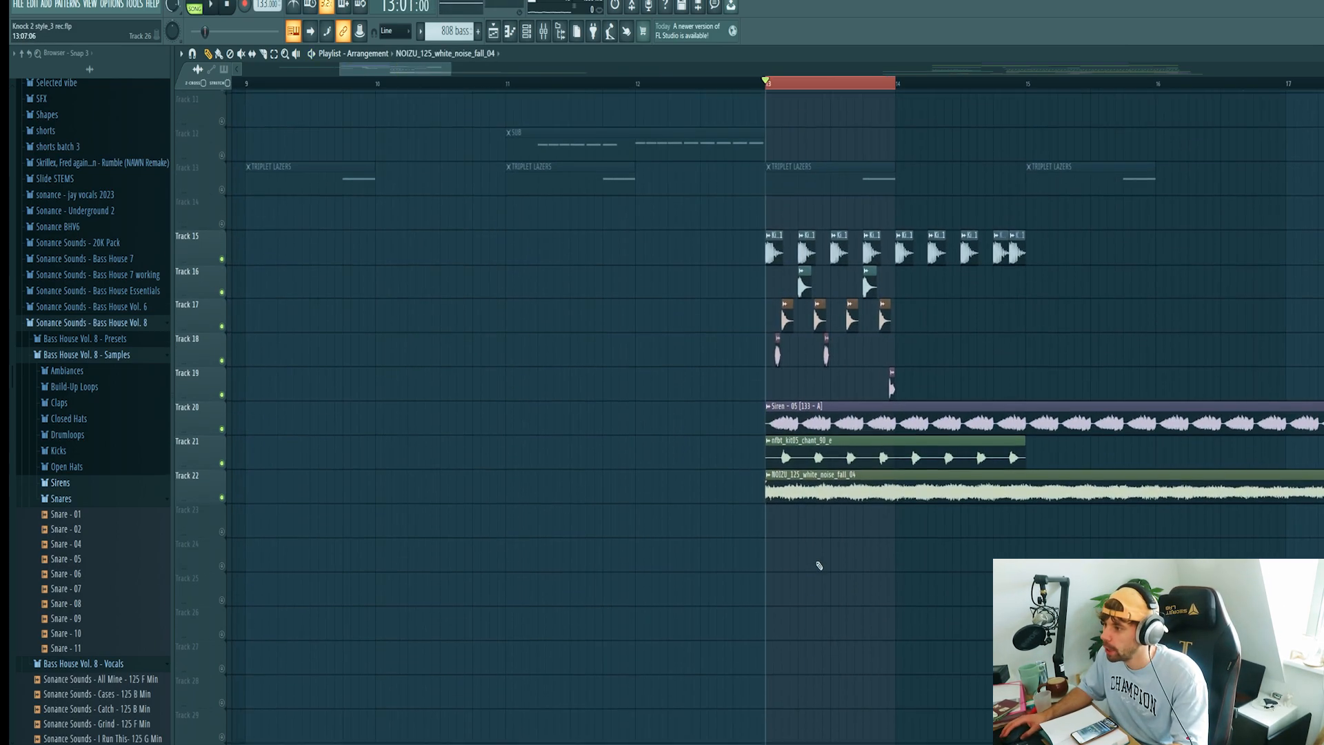
key("space")
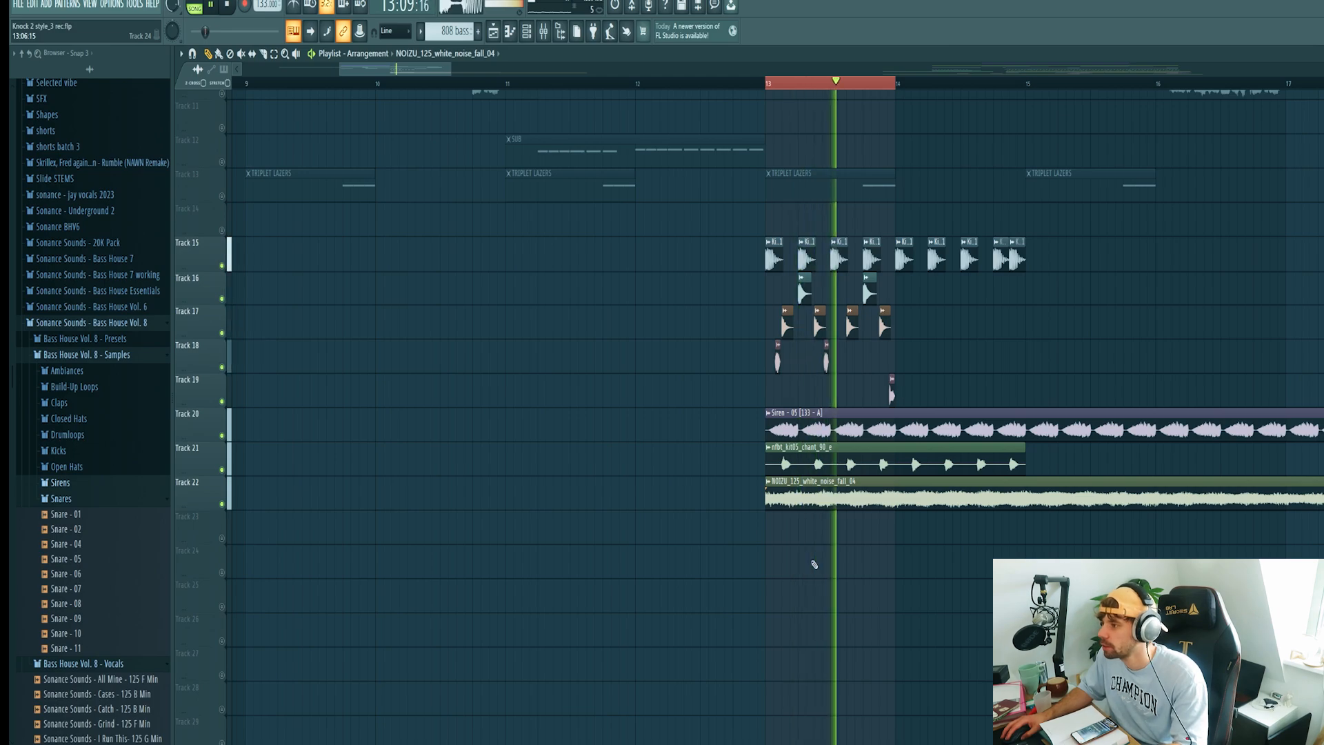
Add Crash - 8 from the tr 09 samping folder to Track 23 at bar 13 and audition it with the groove
left_click(68, 405)
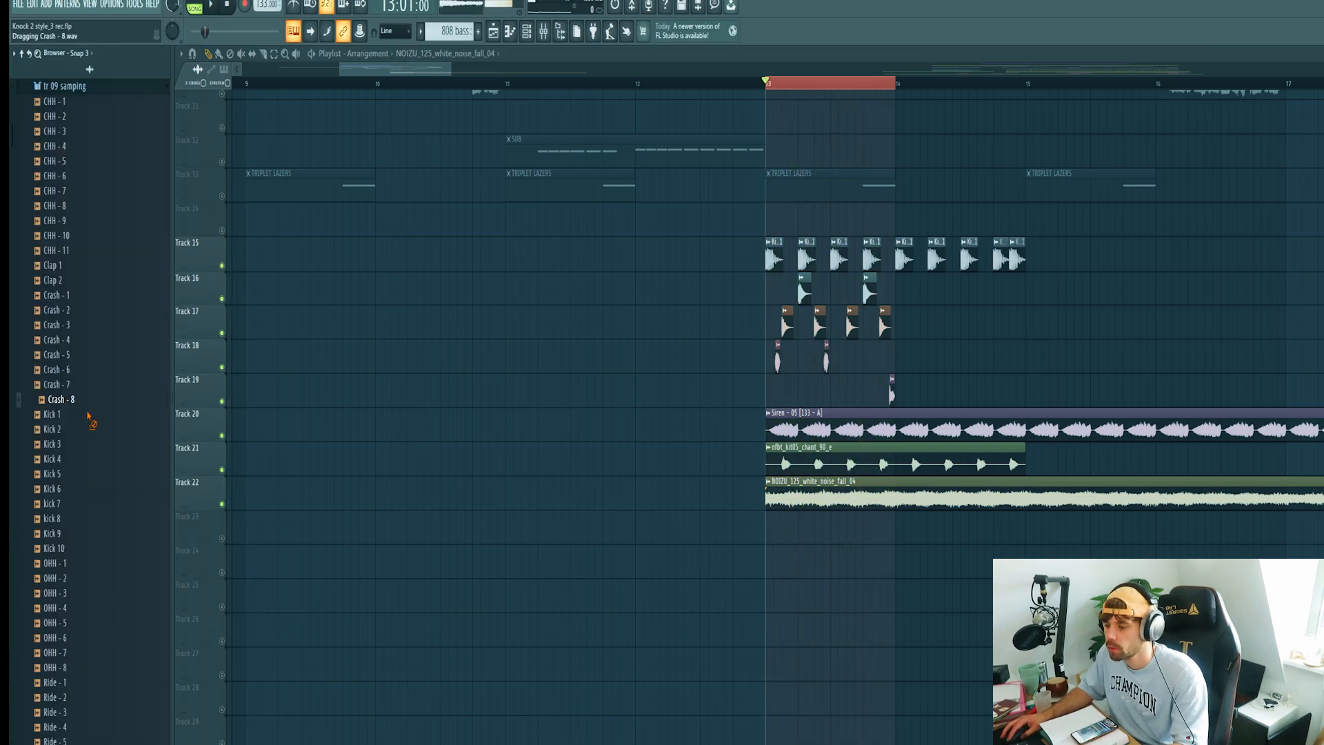
left_click_drag(821, 567, 768, 535)
key("Return")
key("space")
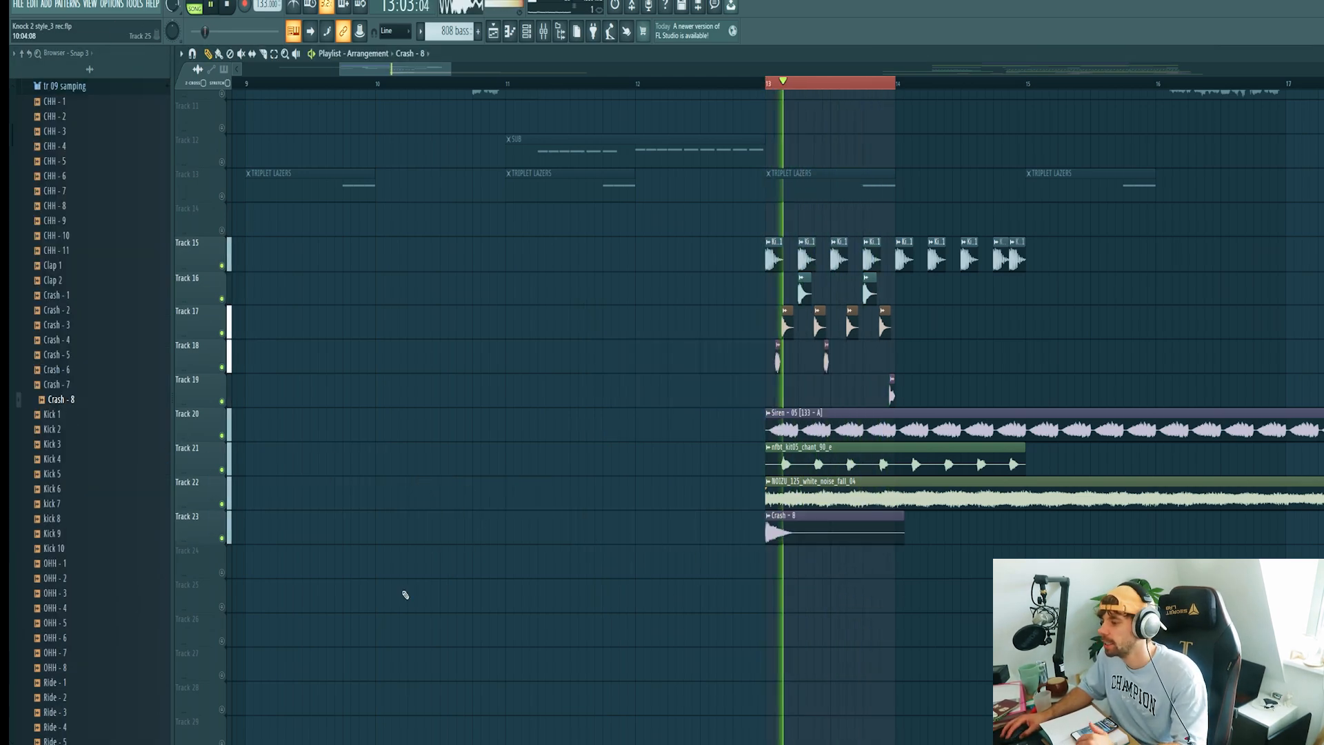
Duplicate the clap, hat and snare clips into bar 14 and repeat the two-bar drum groove across bars 15 and 16
key("space")
left_click(783, 85, "ctrl")
left_click_drag(978, 397, 775, 290)
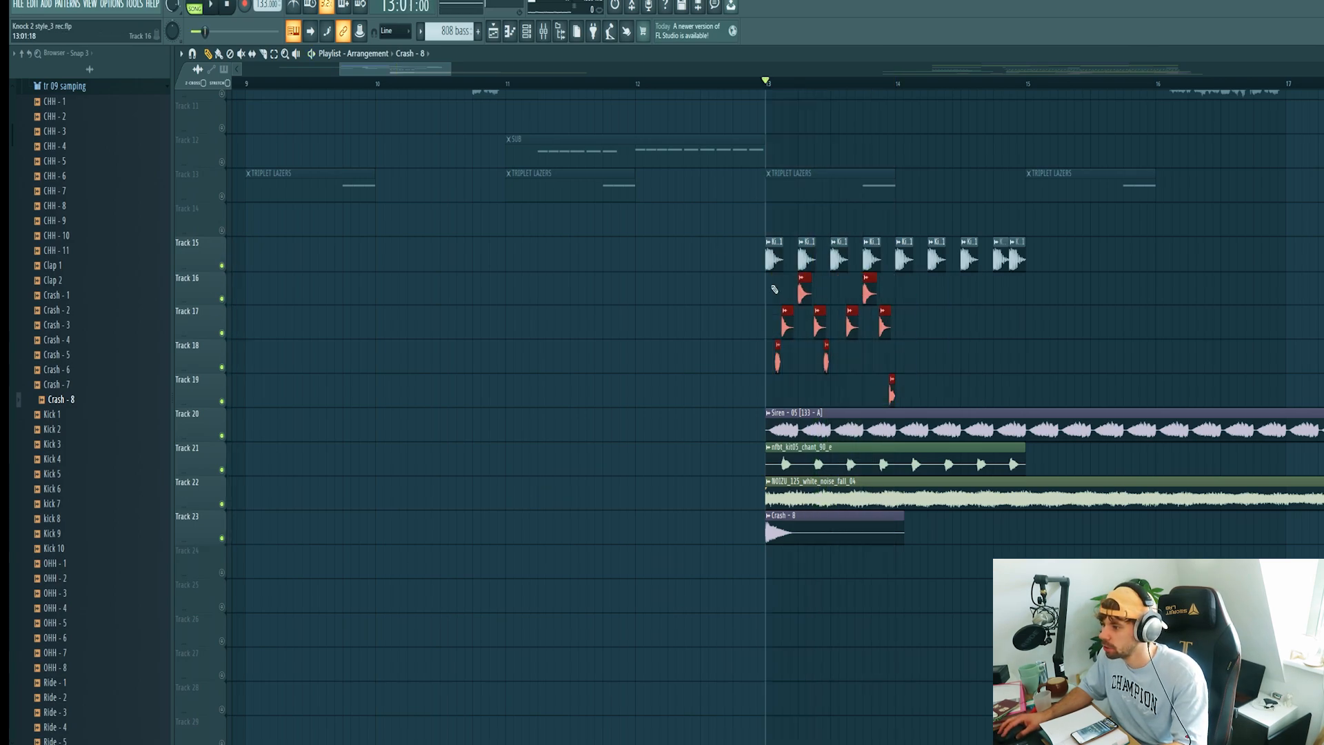
left_click_drag(1080, 253, 745, 392)
key("ctrl+b")
left_click(842, 557, "ctrl")
scroll(845, 558, "down", 3)
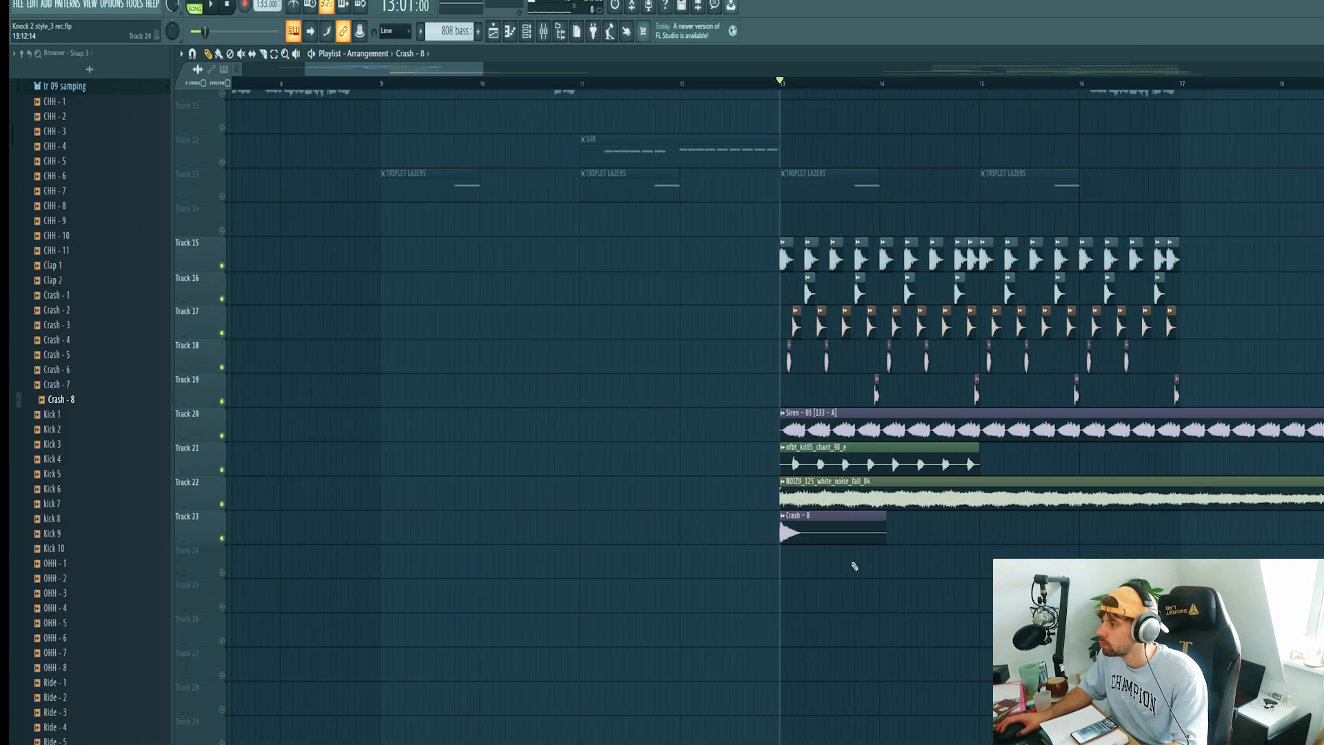
Add Crash - 8 on all four beats of bar 16 on Track 23 and play the section
left_click(1075, 531)
scroll(1097, 533, "up", 4)
left_click(1023, 527)
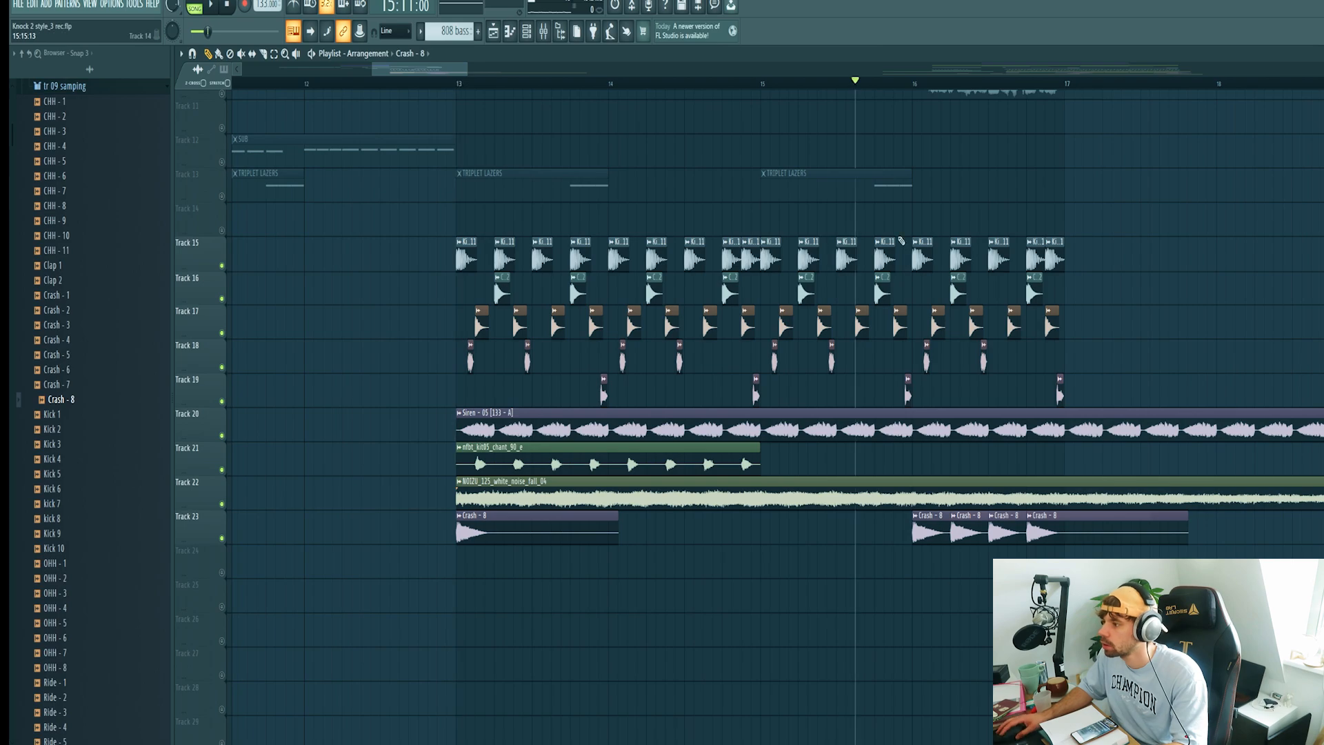
key("space")
scroll(902, 241, "up", 2)
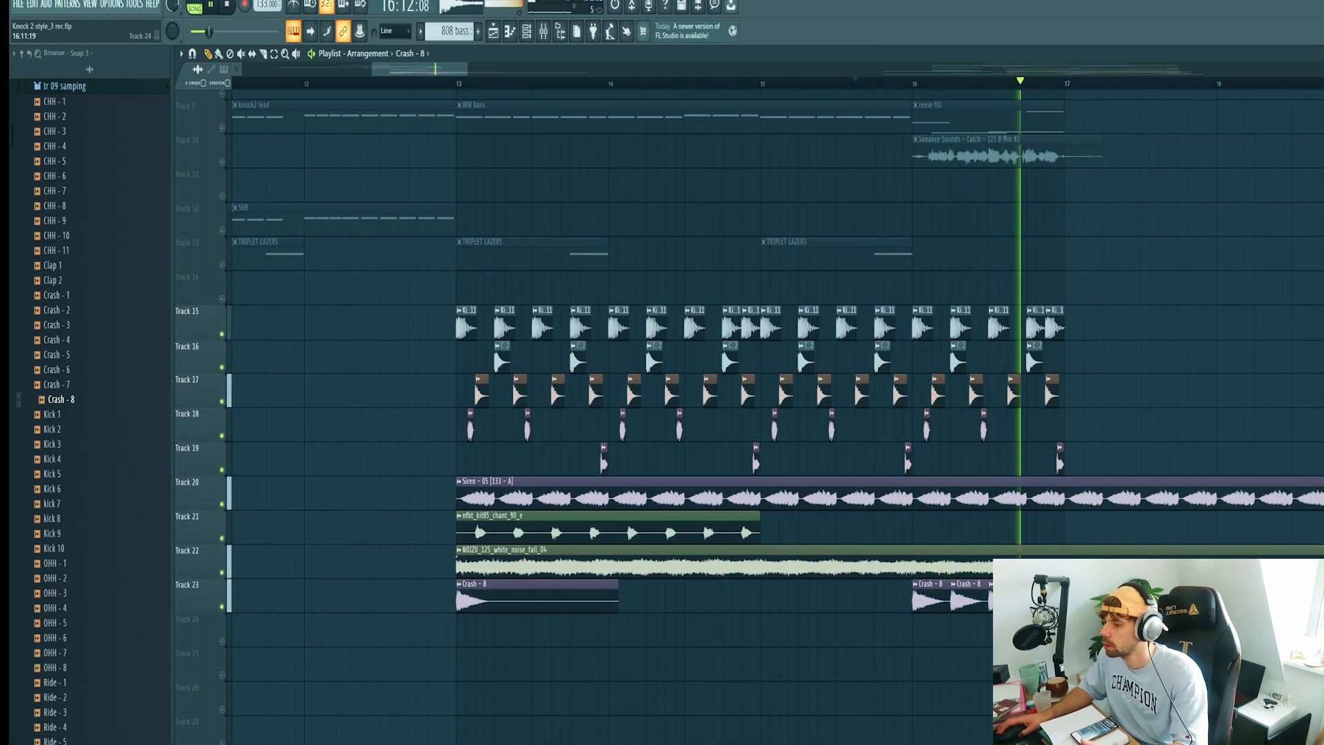
key("space")
Copy the drum groove and the bar 16 crashes four bars ahead, and repeat the chant clip at bars 15, 17 and 19
left_click_drag(1109, 473, 416, 317)
scroll(416, 317, "down", 2)
left_click_drag(910, 647, 604, 585)
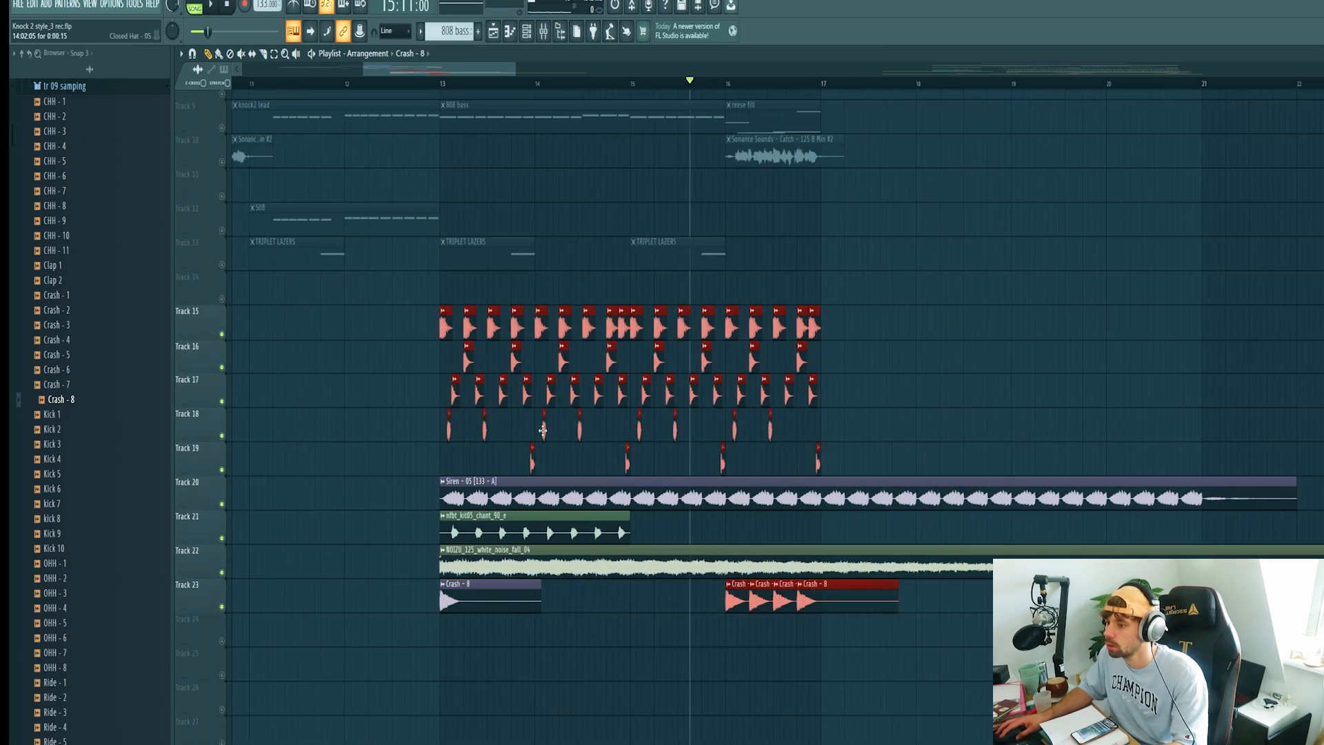
left_click_drag(491, 309, 872, 308)
left_click(717, 528, "ctrl")
left_click_drag(540, 522, 732, 522)
left_click_drag(731, 521, 868, 522)
Copy the first two bars of drums and chant, along with the siren clip, back to bar 11
scroll(1104, 536, "down", 1)
scroll(1105, 535, "left", 3)
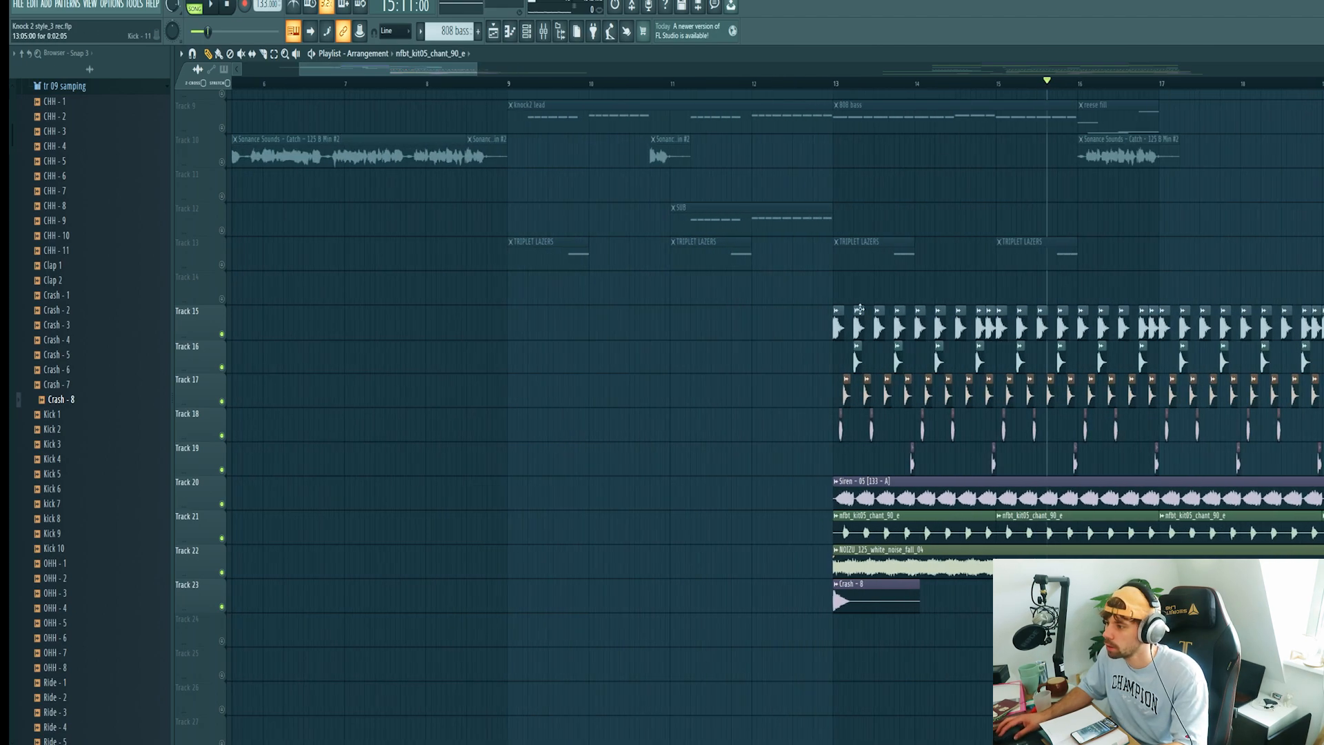
left_click_drag(990, 544, 777, 272)
left_click_drag(927, 498, 764, 494)
scroll(823, 469, "down", 2)
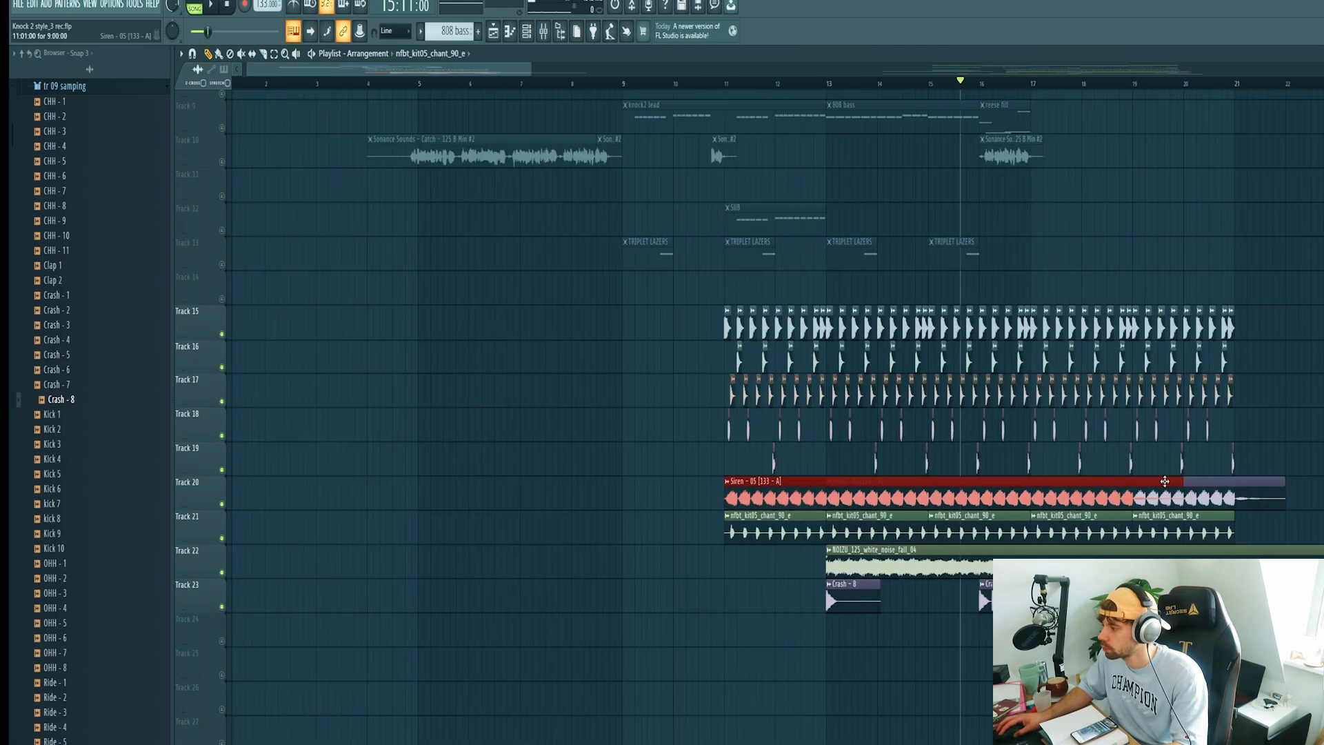
Select the drop's lead, bass, vocal and lazer clips from bar 9 onward and duplicate them
scroll(822, 470, "up", 3)
left_click_drag(1081, 475, 600, 145)
key("ctrl+b")
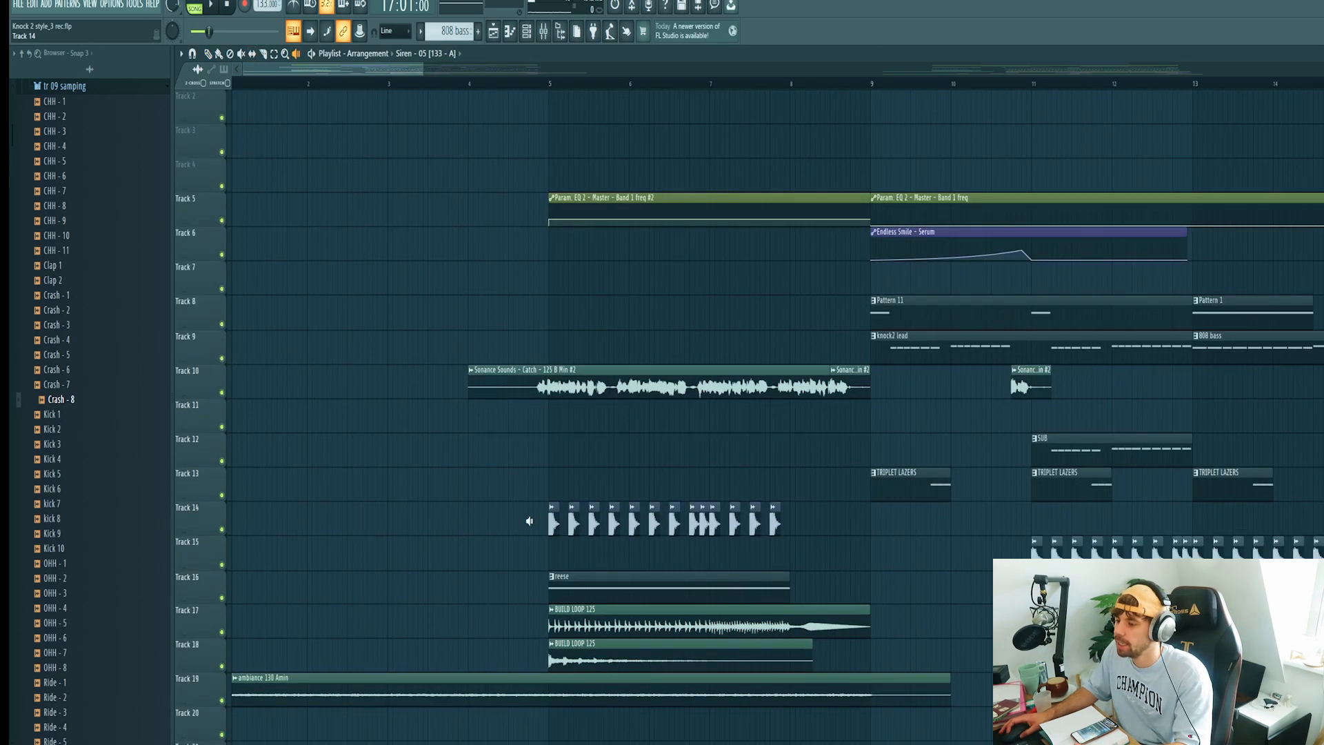
Audition the build-up layers in isolation: the Track 14 kicks, reese, BUILD LOOP 125, ambiance 130 Amin and NOIZU_white_noise_short_02_124
scroll(529, 520, "down", 3)
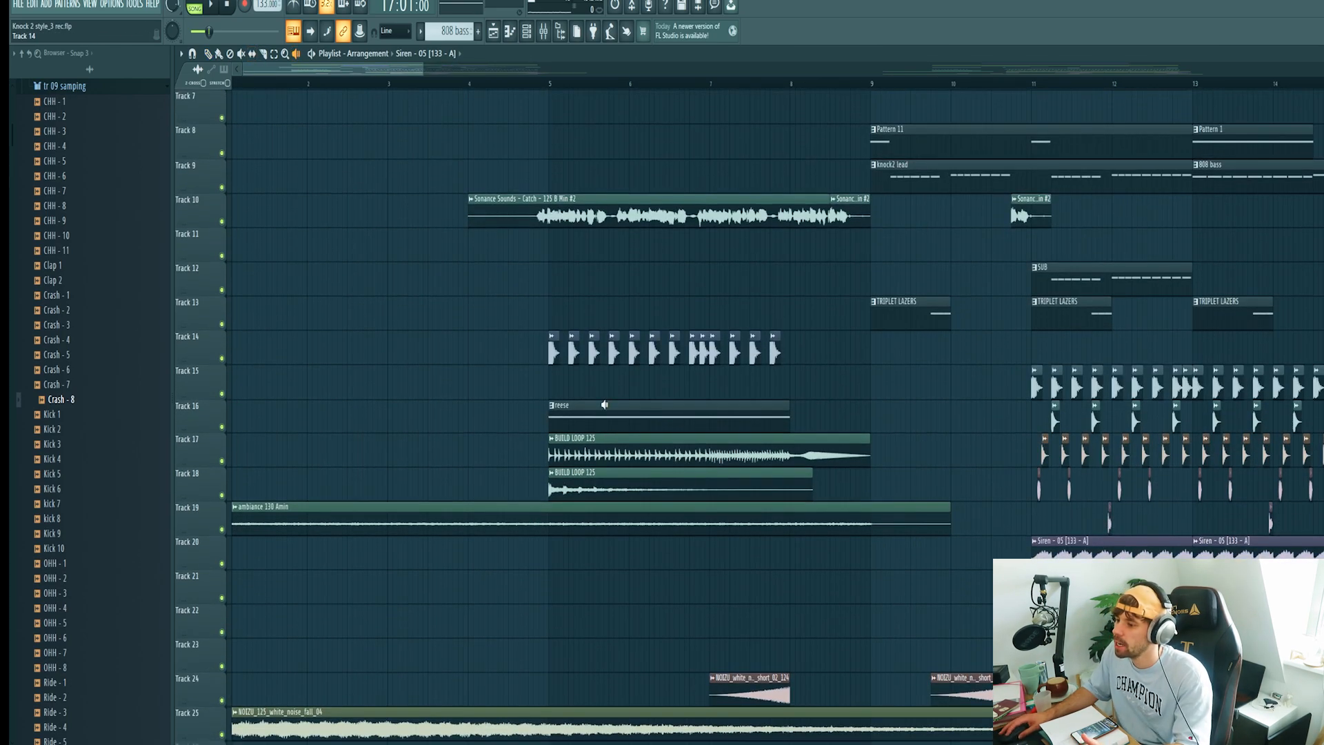
left_click(553, 349)
left_click(557, 411)
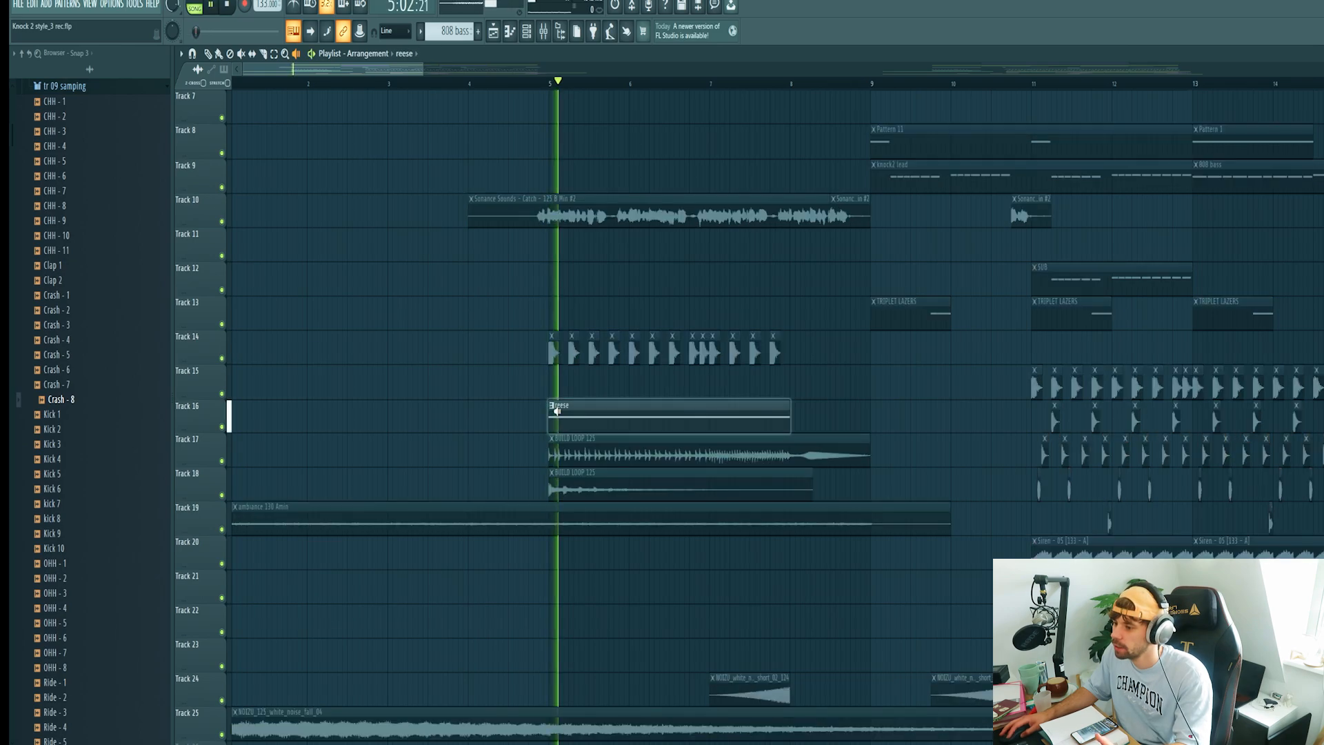
left_click(718, 452)
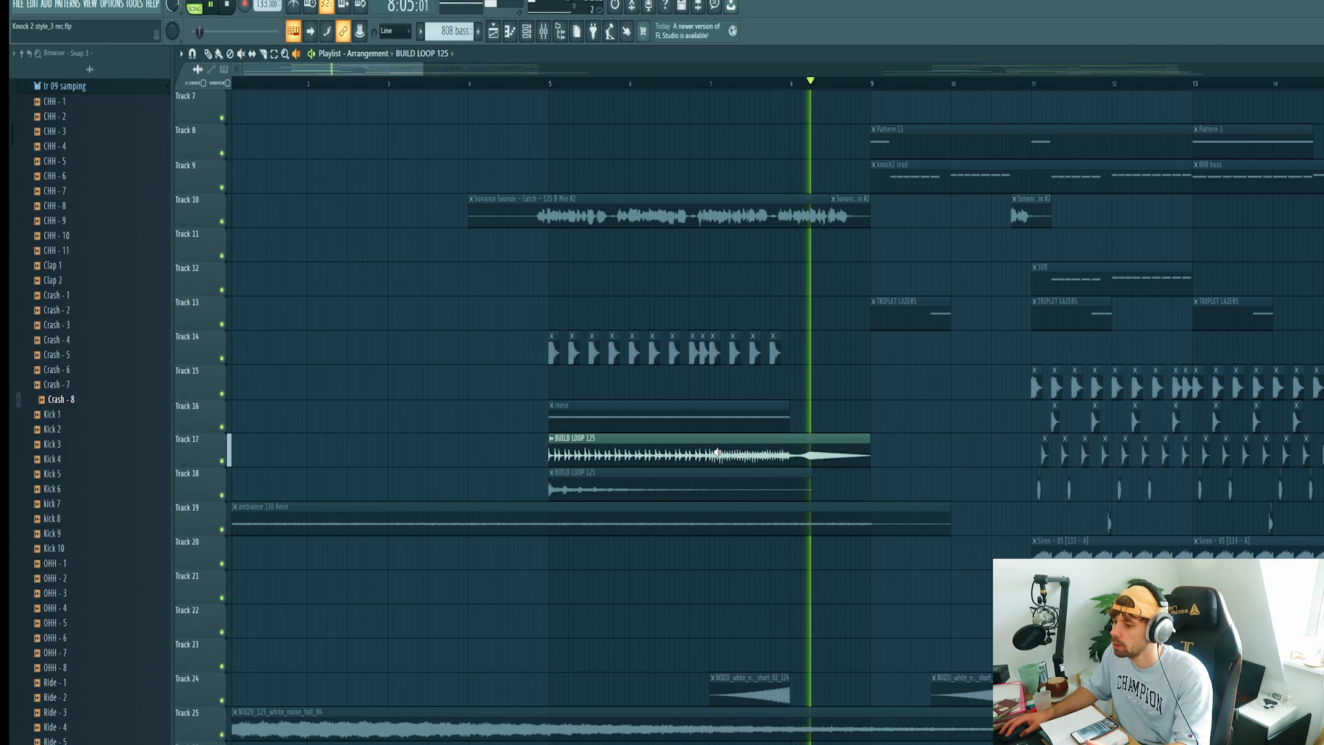
left_click(573, 520)
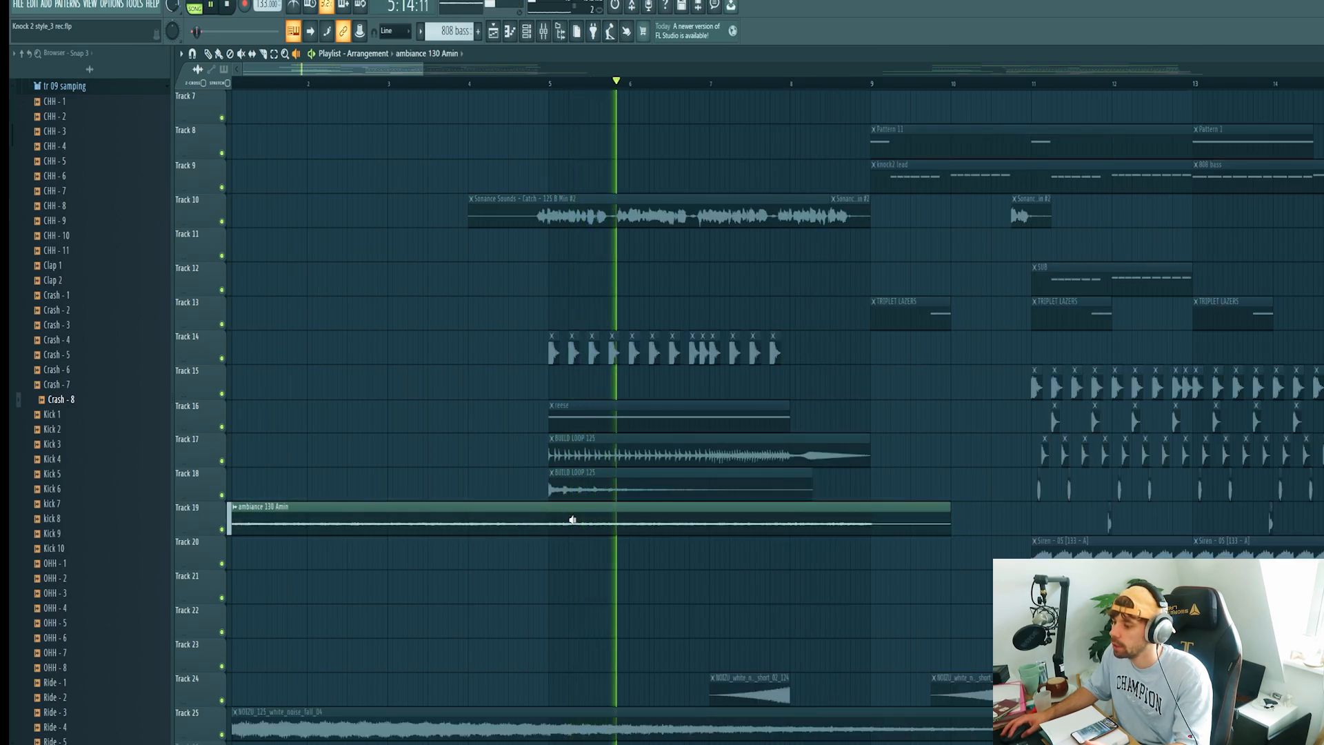
left_click(735, 693)
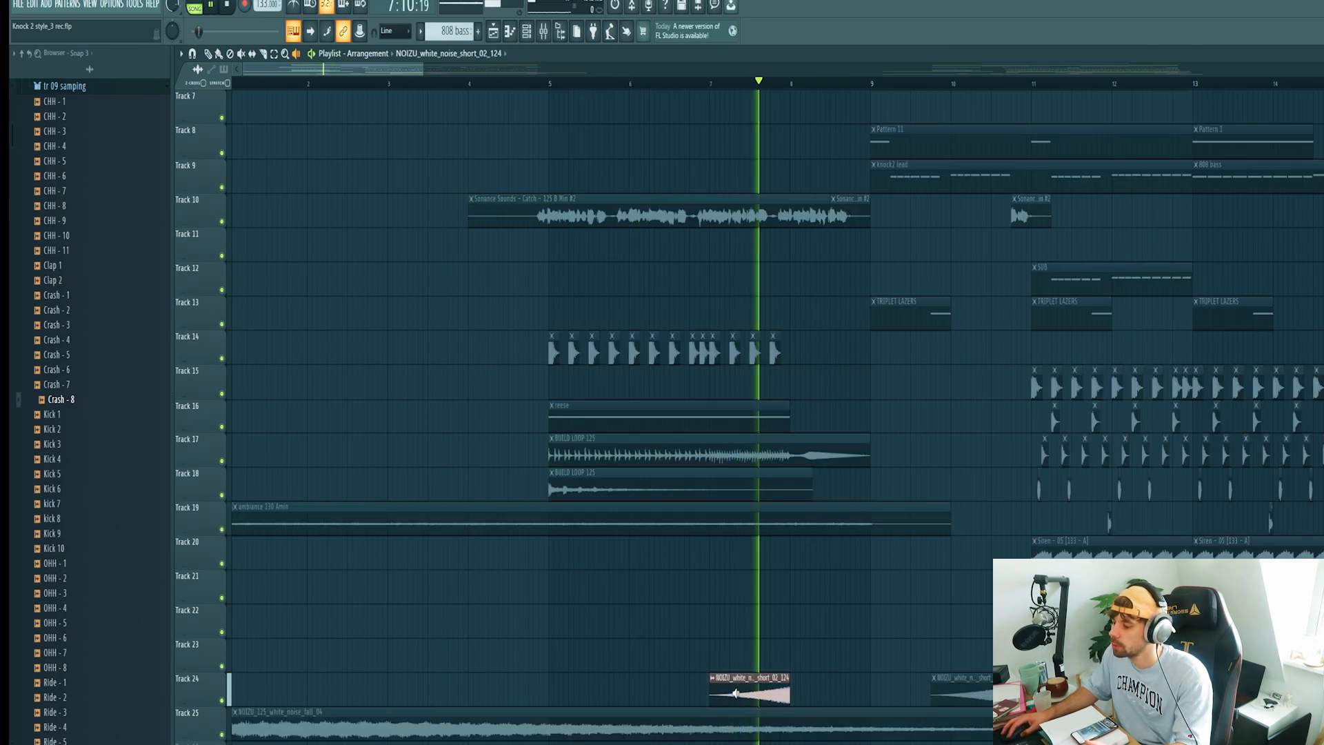
left_click(735, 693)
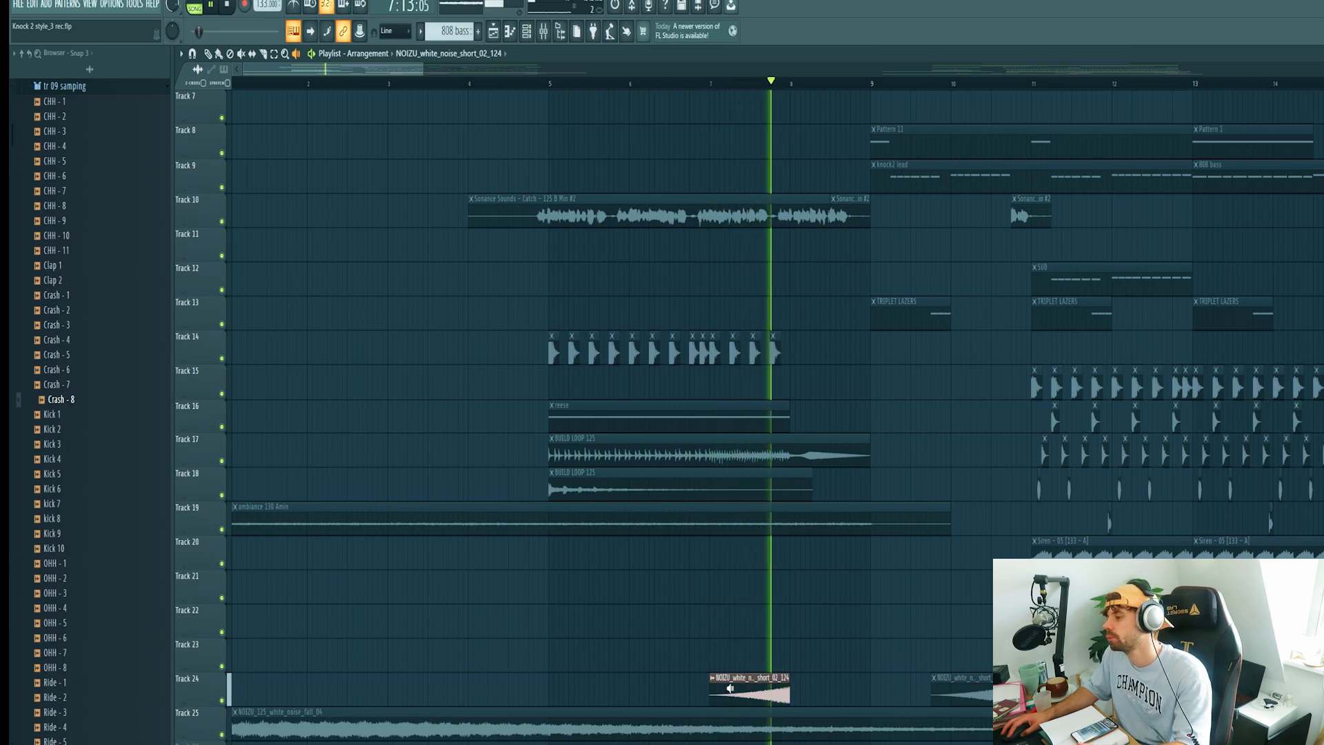
left_click(730, 687)
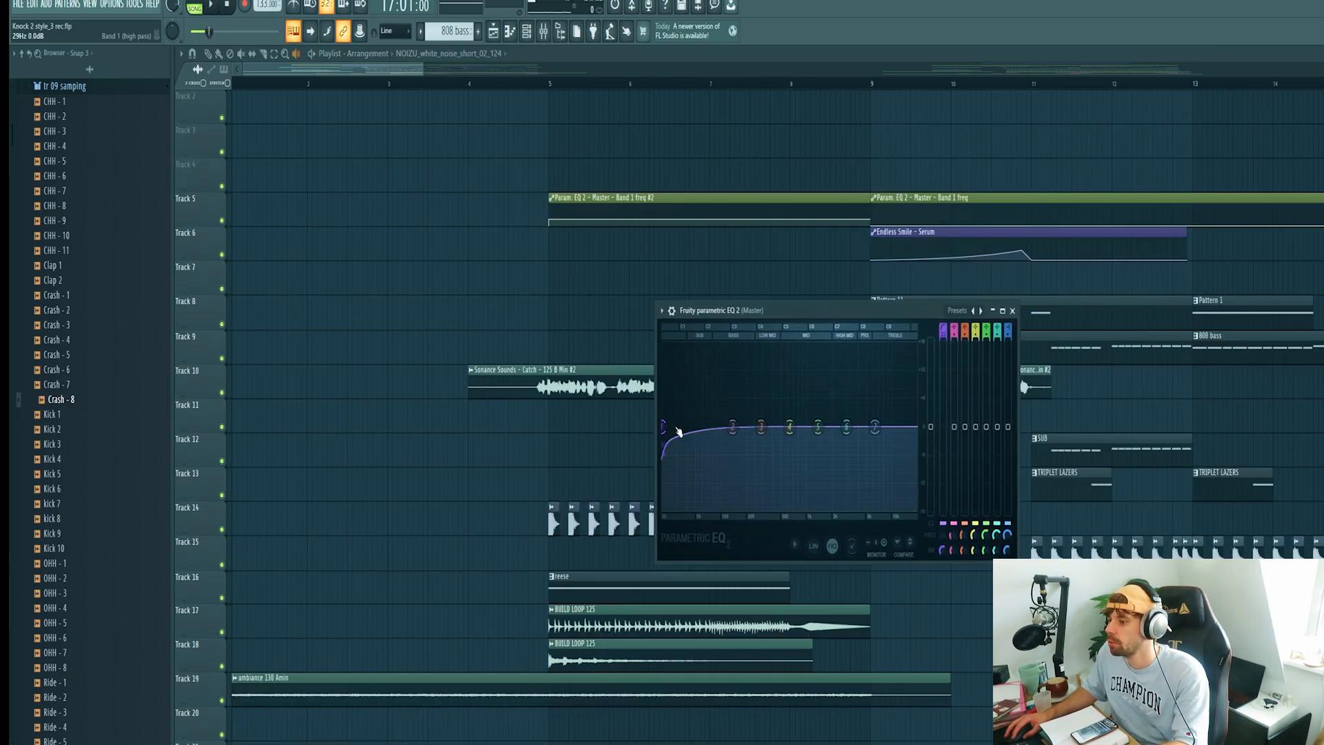
Sweep the low-cut band of the master's Fruity Parametric EQ 2 down to 20 Hz and move the playhead to bar 5
left_click_drag(726, 426, 662, 426)
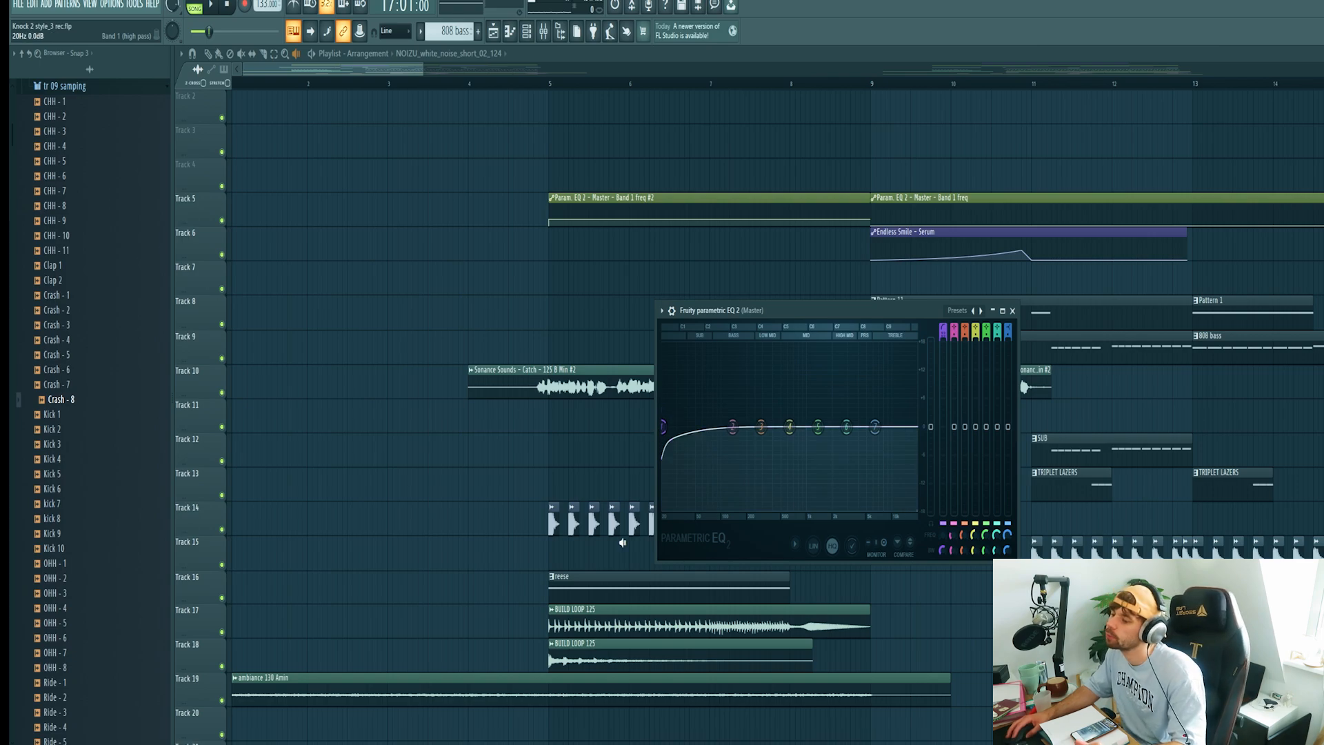
left_click(550, 82)
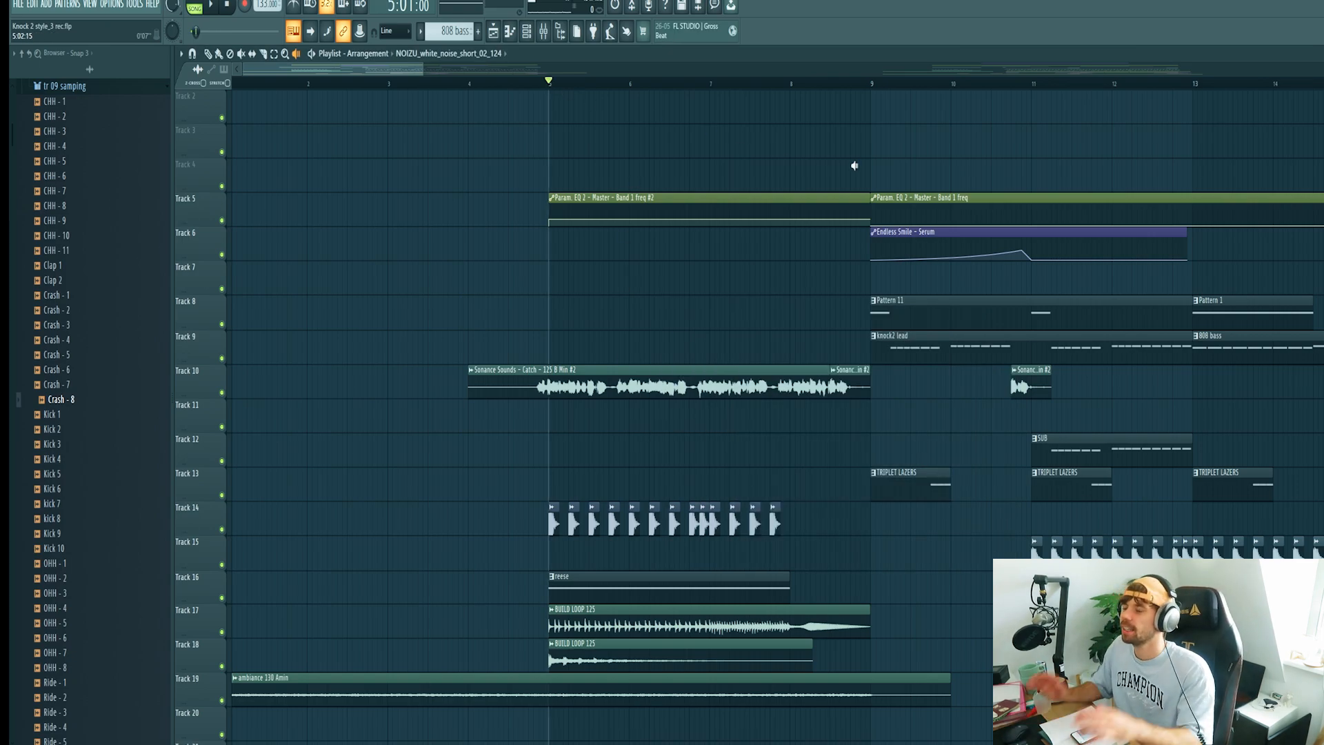